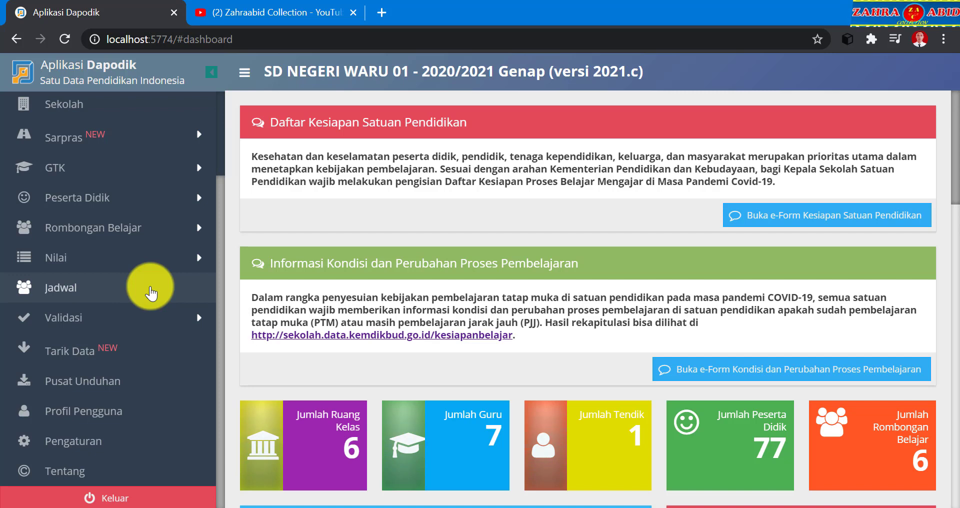
Open the Jadwal lesson schedule and choose Ruang Kelas 1 in Gedung 2 as the room.
left_click(150, 286)
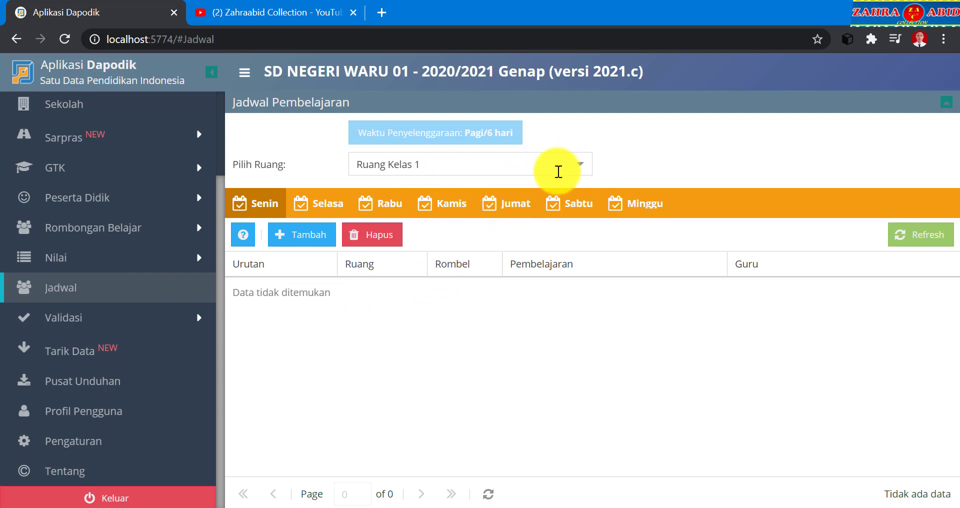
left_click(580, 165)
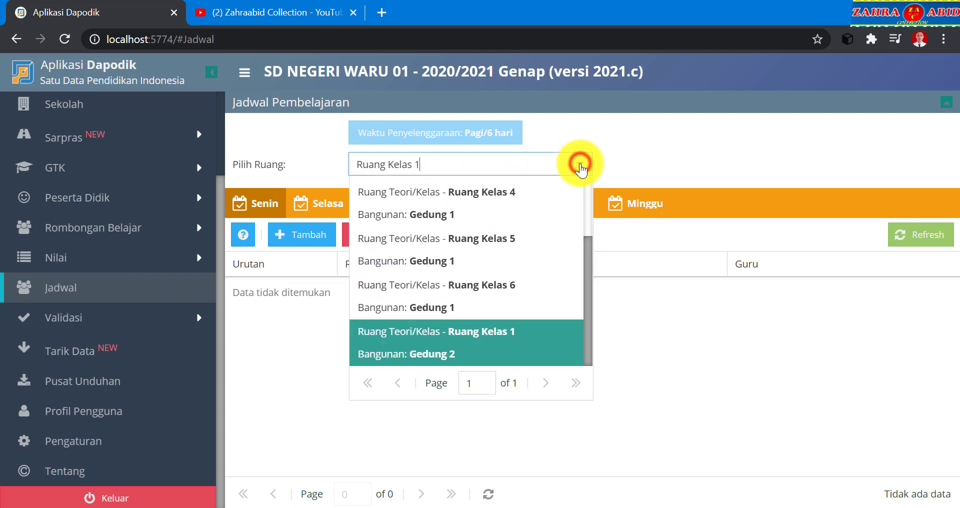
left_click(497, 345)
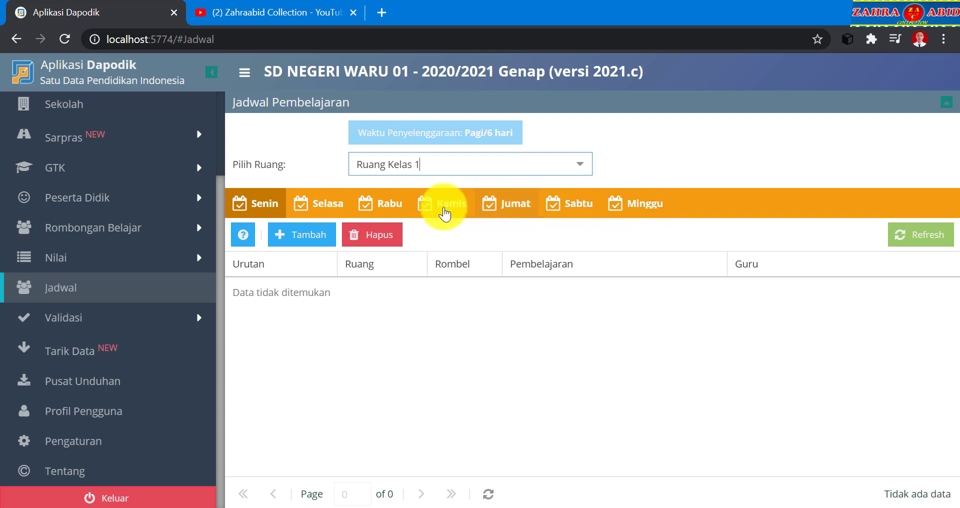
Add Pendidikan Jasmani, Olahraga, dan Kesehatan to the Senin schedule with 2 hours starting at lesson 1, and save it.
left_click(285, 234)
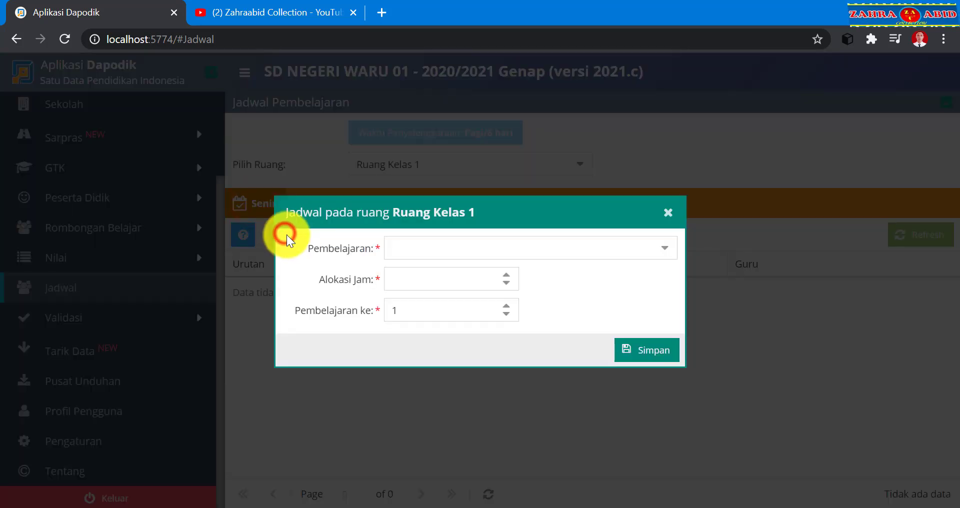
left_click(670, 254)
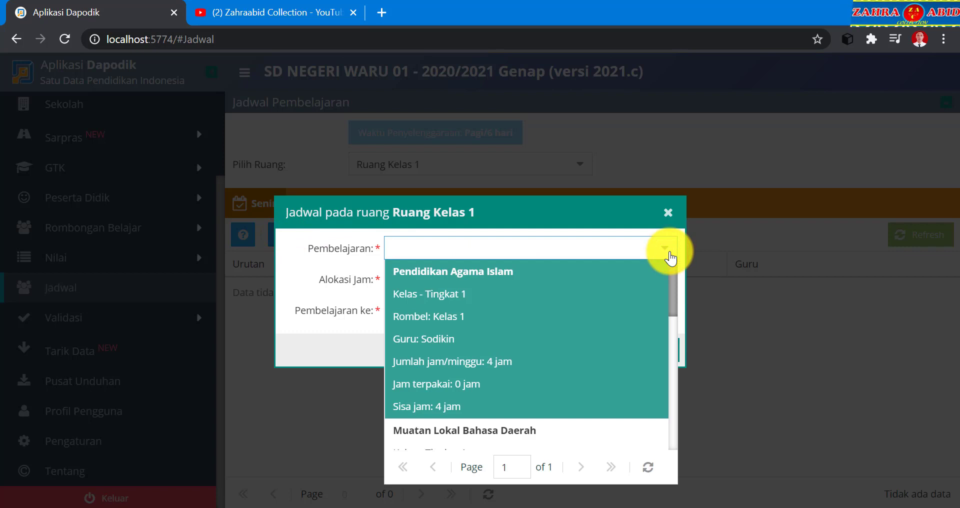
scroll(645, 277, "down", 3)
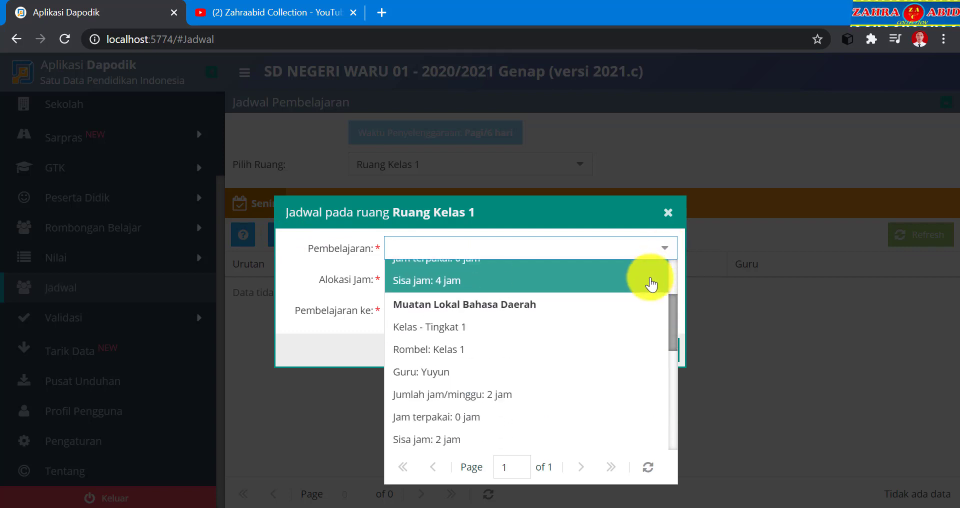
scroll(650, 284, "down", 8)
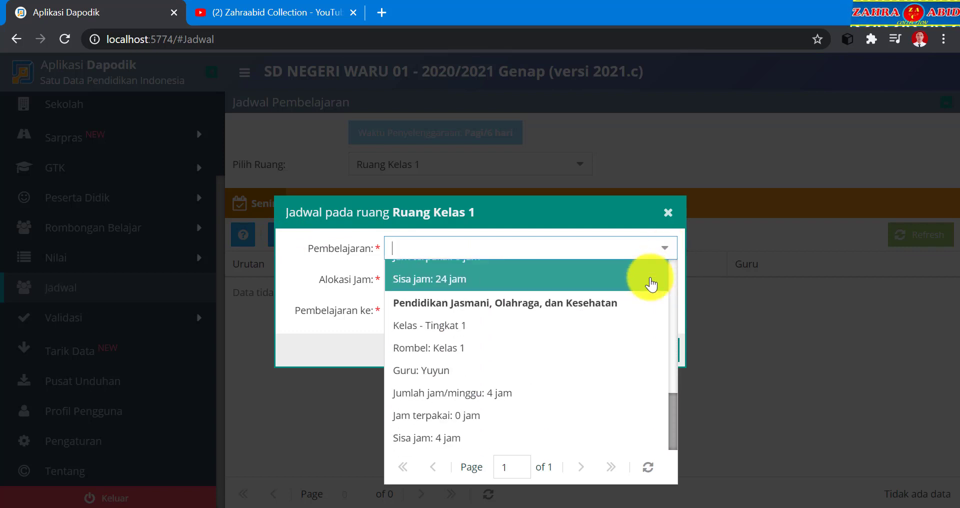
left_click(611, 333)
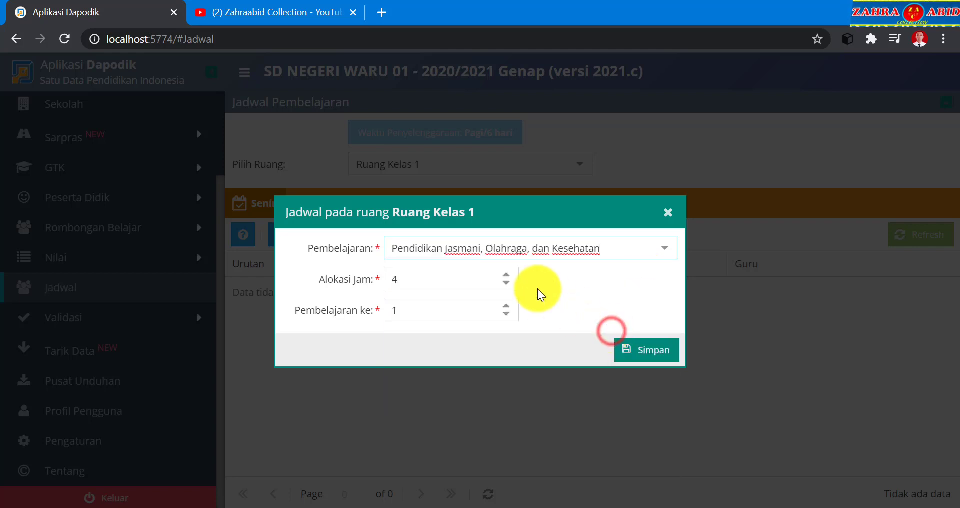
left_click(507, 283)
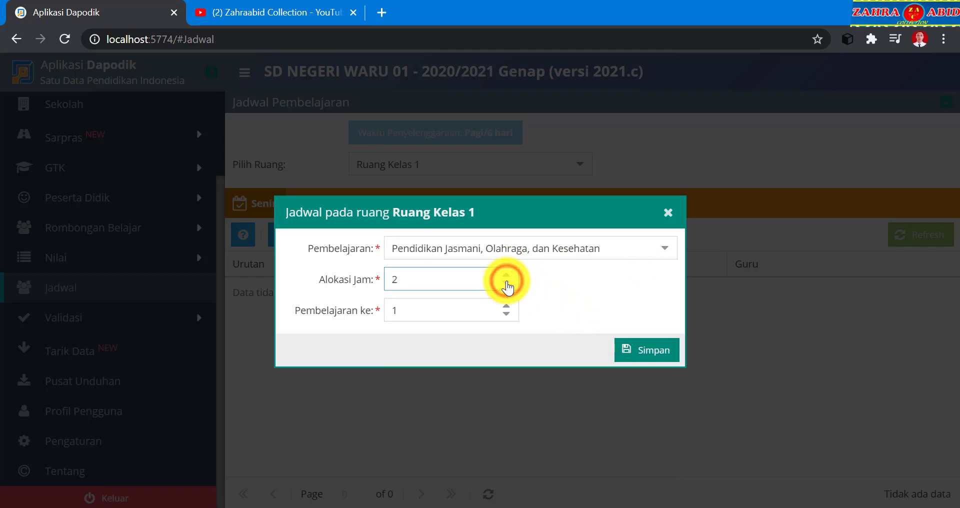
left_click(646, 352)
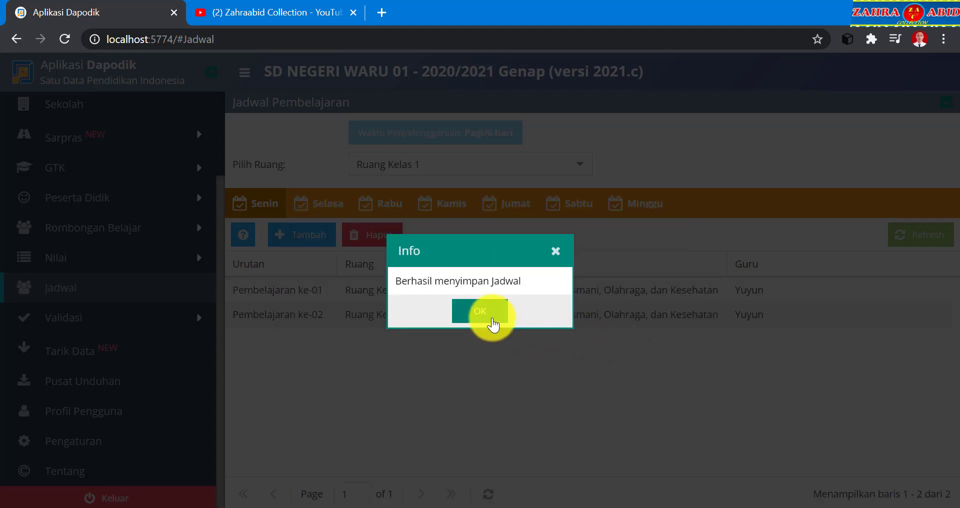
left_click(493, 320)
Add Guru Kelas SD/MI/SLB to the Senin schedule with 4 hours starting at lesson 3, and save it.
left_click(287, 237)
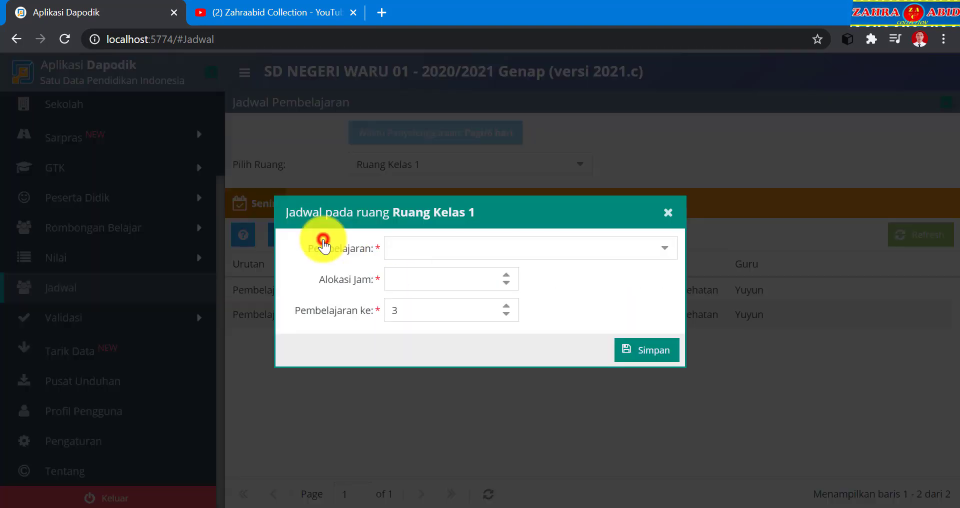
left_click(656, 249)
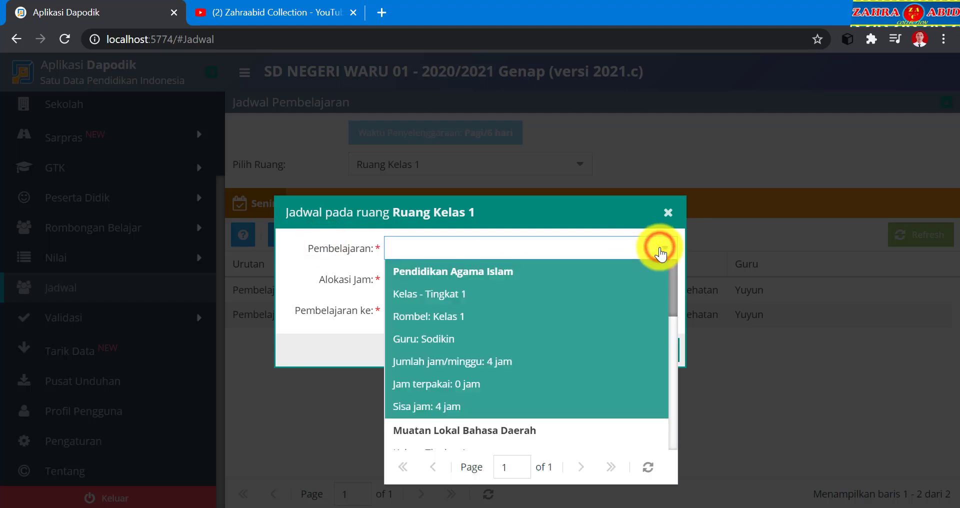
scroll(656, 289, "down", 1)
scroll(652, 290, "down", 3)
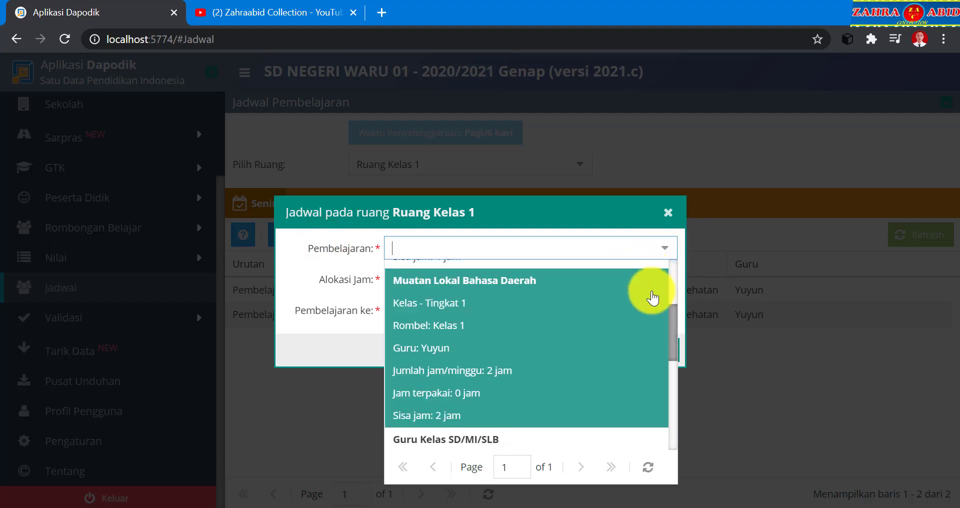
left_click(631, 388)
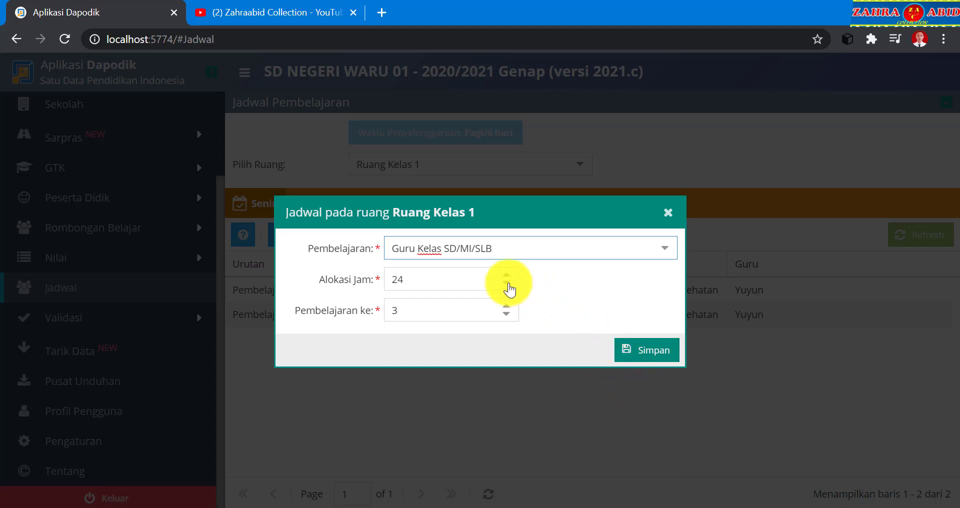
left_click(438, 278)
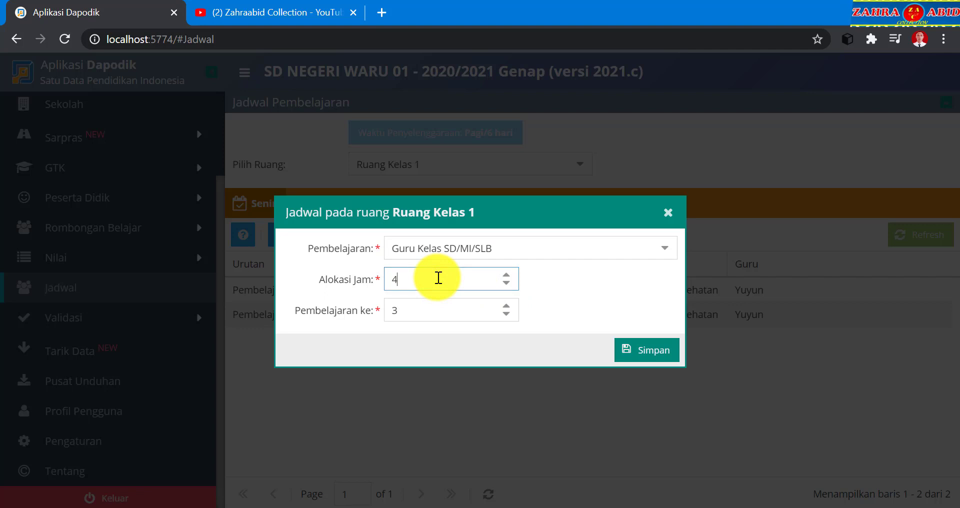
left_click(646, 350)
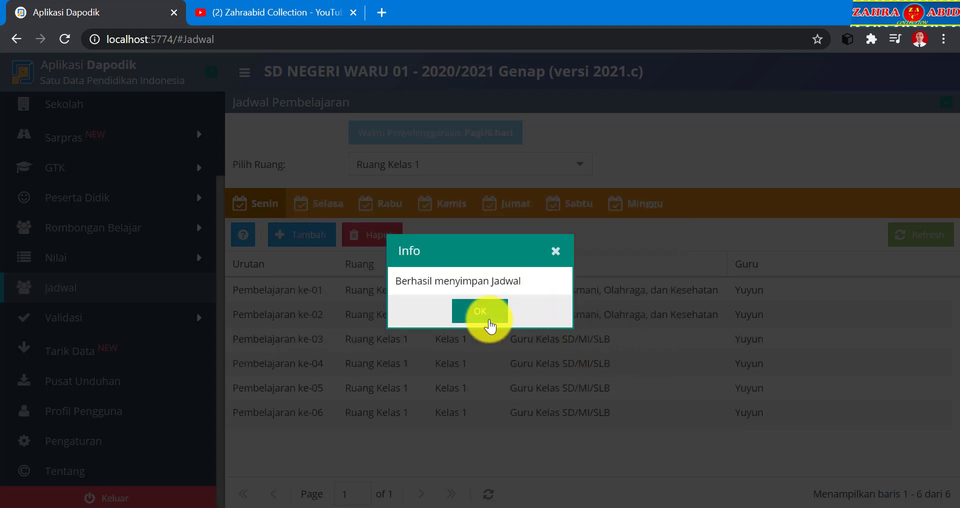
left_click(489, 323)
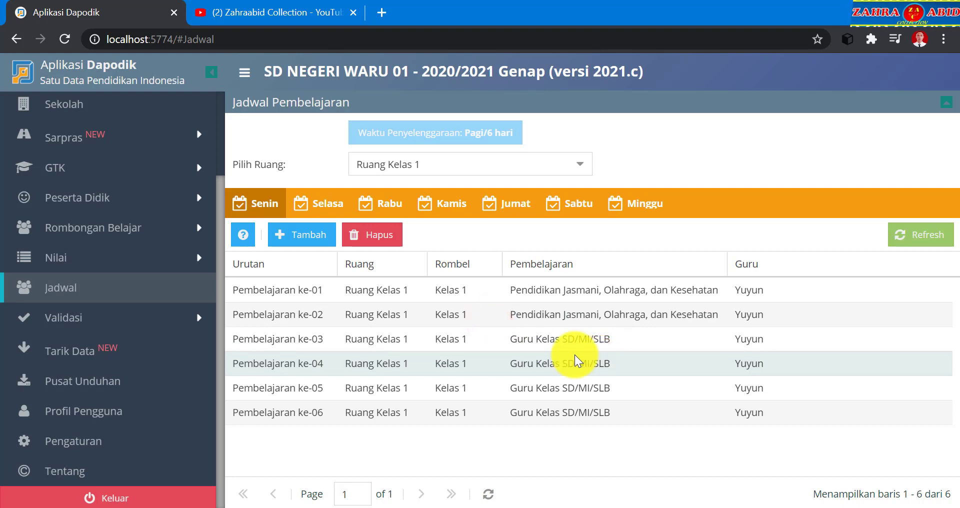
Add Guru Kelas SD/MI/SLB to the Selasa schedule with 6 hours starting at lesson 1, and save it.
left_click(306, 215)
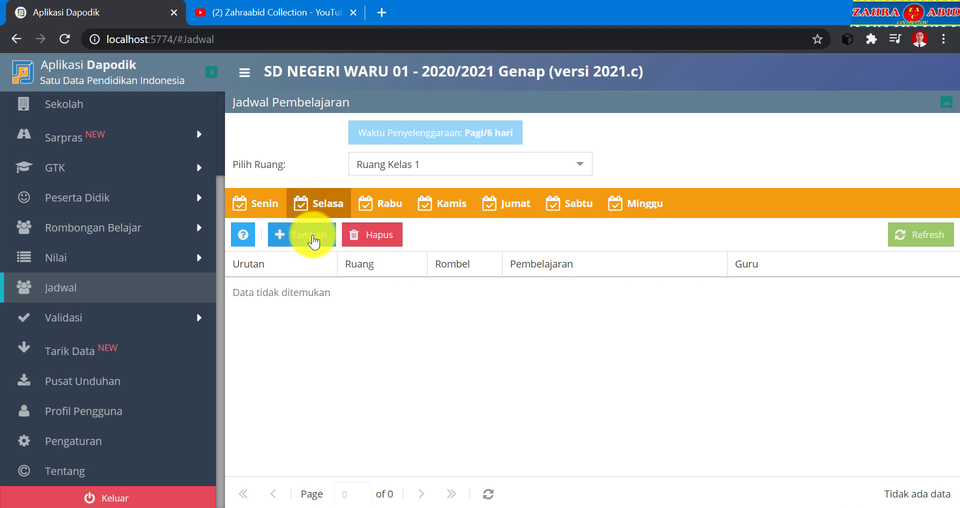
left_click(297, 243)
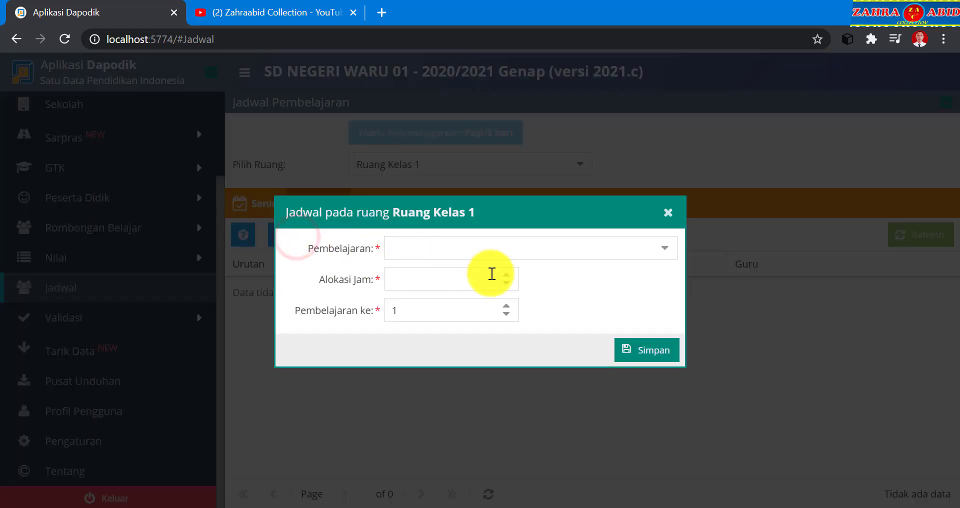
left_click(670, 253)
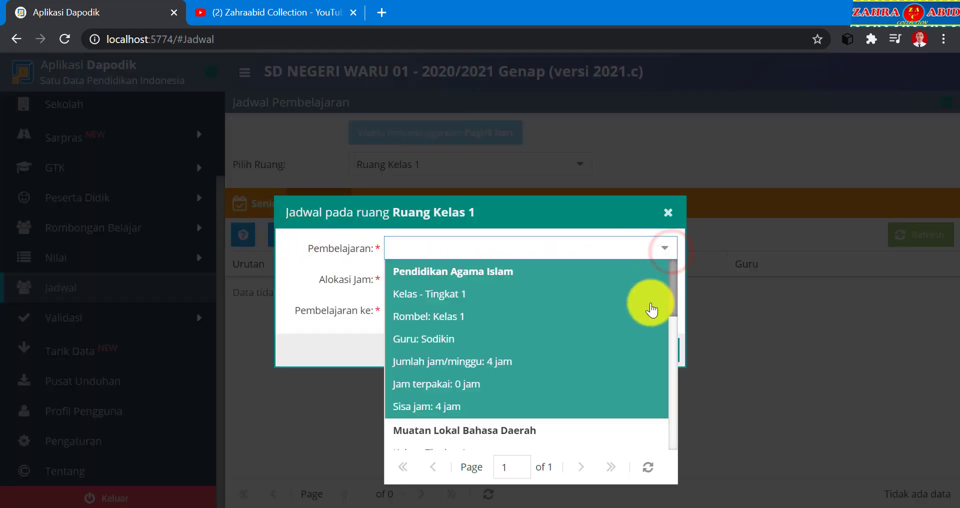
scroll(650, 310, "down", 4)
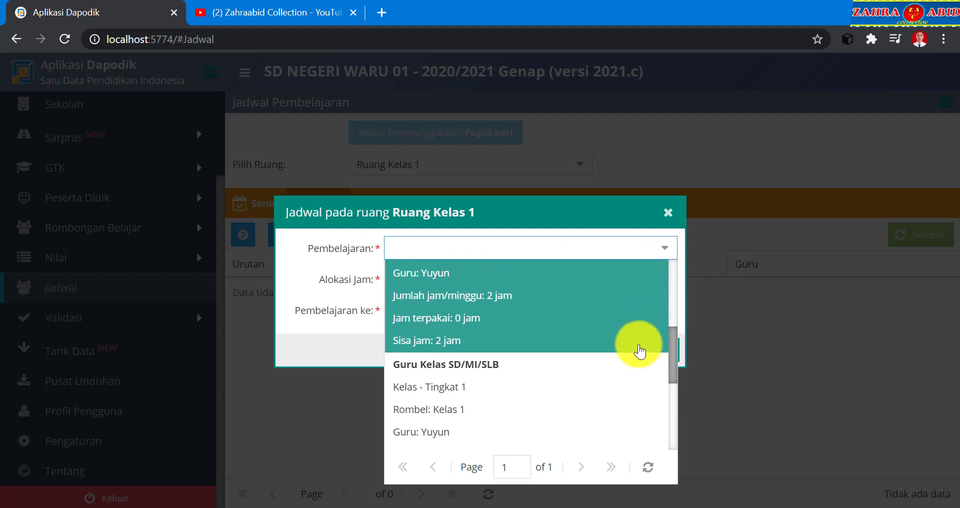
scroll(638, 350, "down", 3)
left_click(628, 380)
left_click(465, 278)
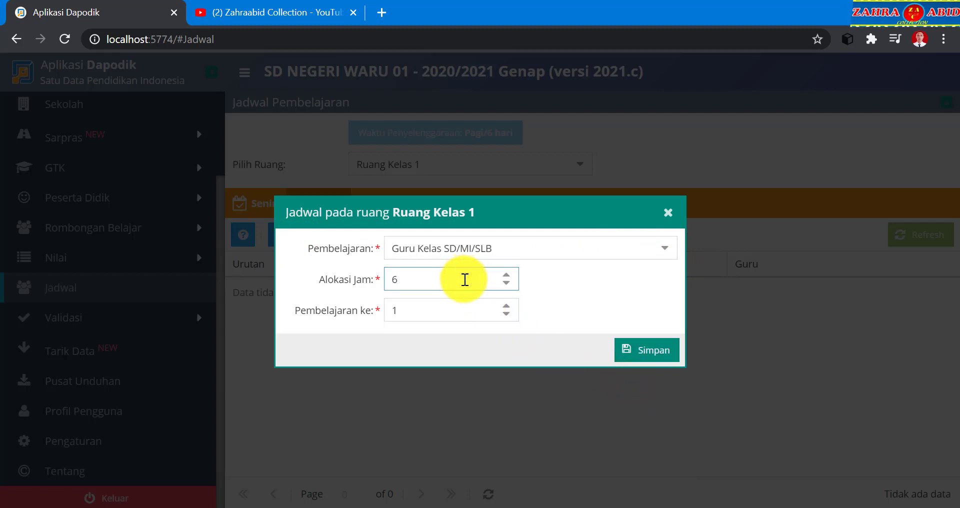
left_click(631, 355)
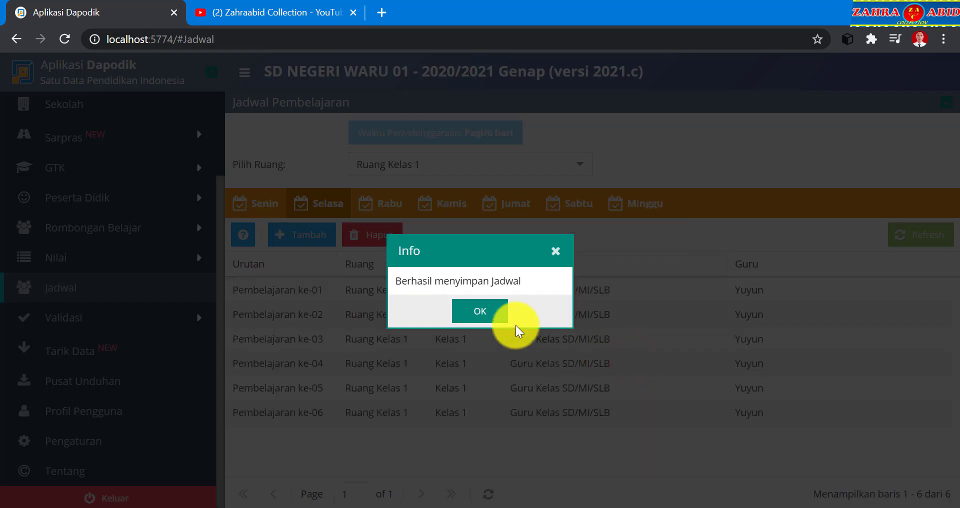
left_click(499, 315)
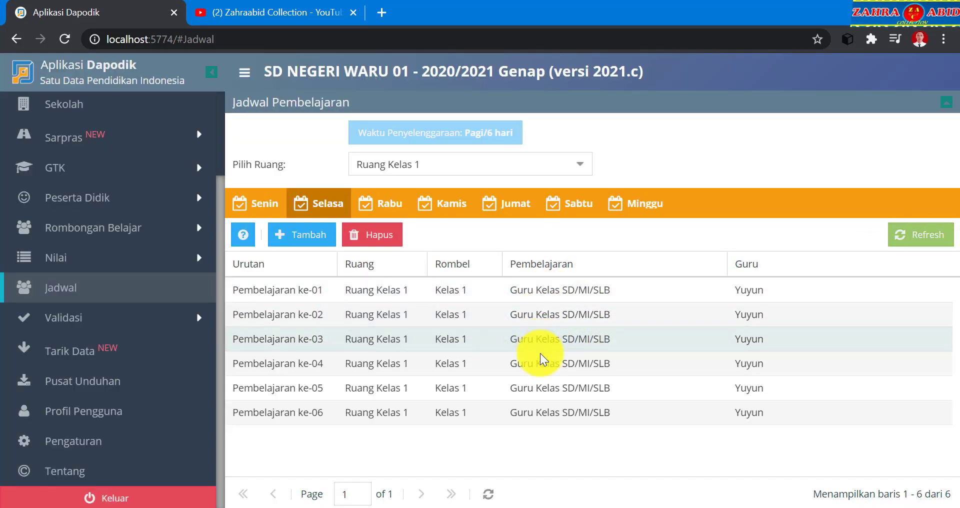
Add Guru Kelas SD/MI/SLB to the Rabu schedule with 6 hours starting at lesson 1, and save it.
left_click(389, 205)
left_click(313, 238)
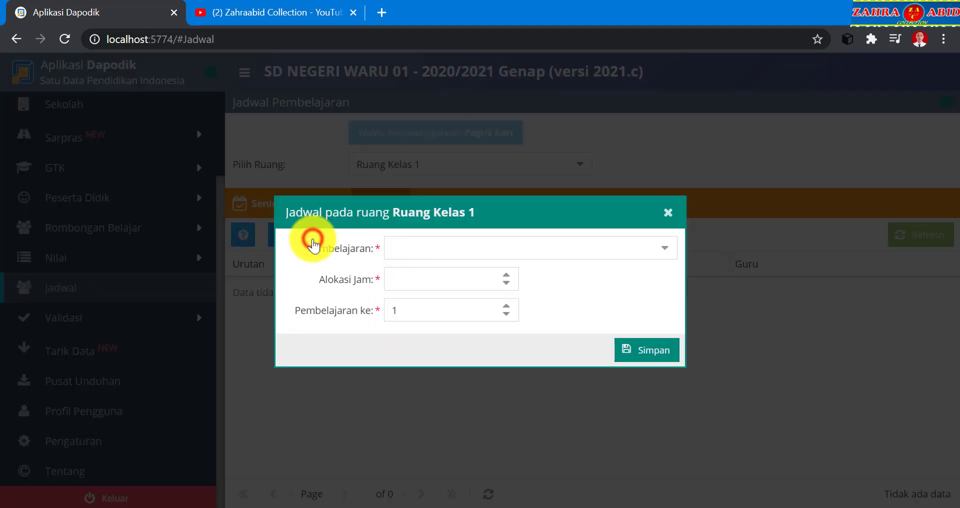
left_click(665, 247)
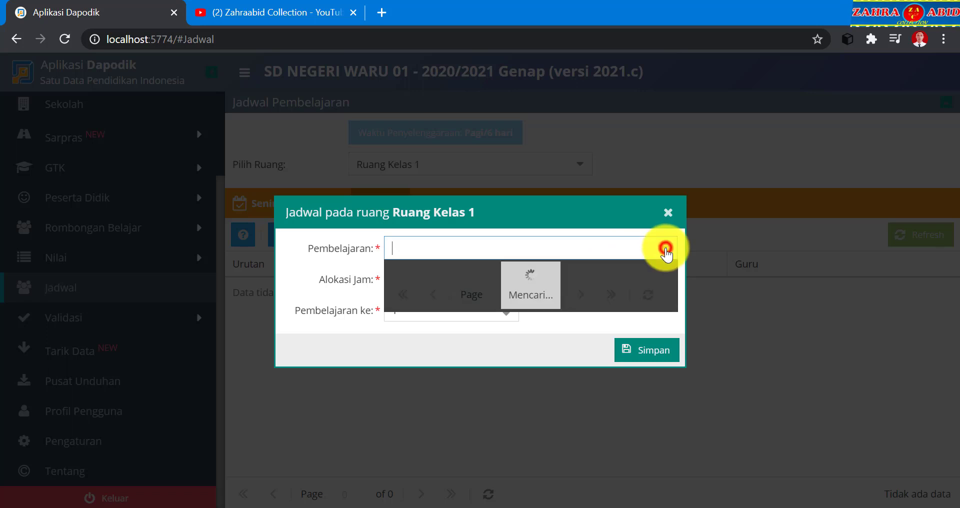
scroll(639, 317, "down", 5)
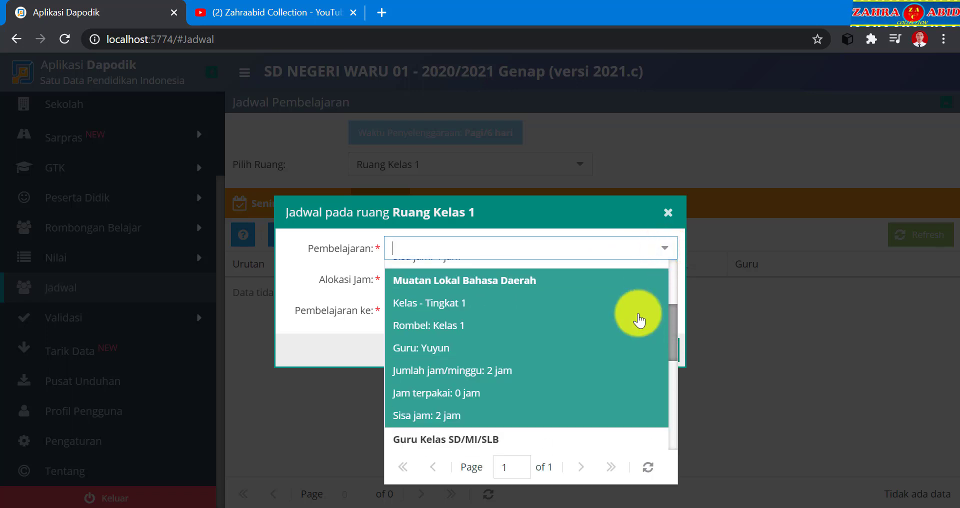
left_click(620, 379)
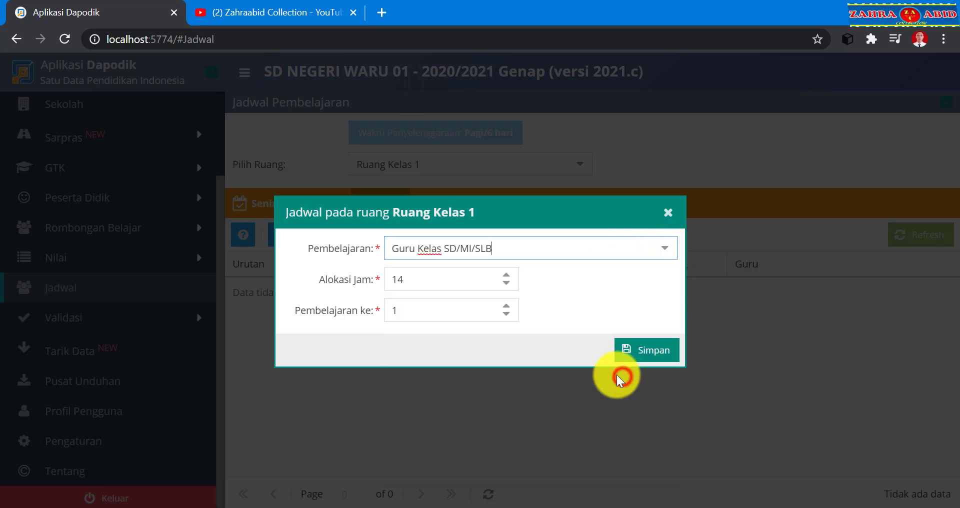
left_click(484, 283)
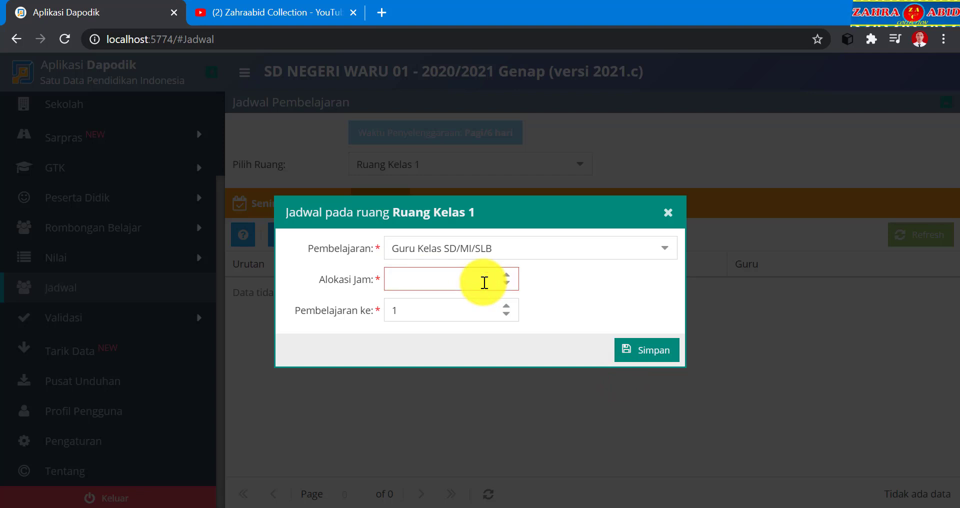
left_click(622, 350)
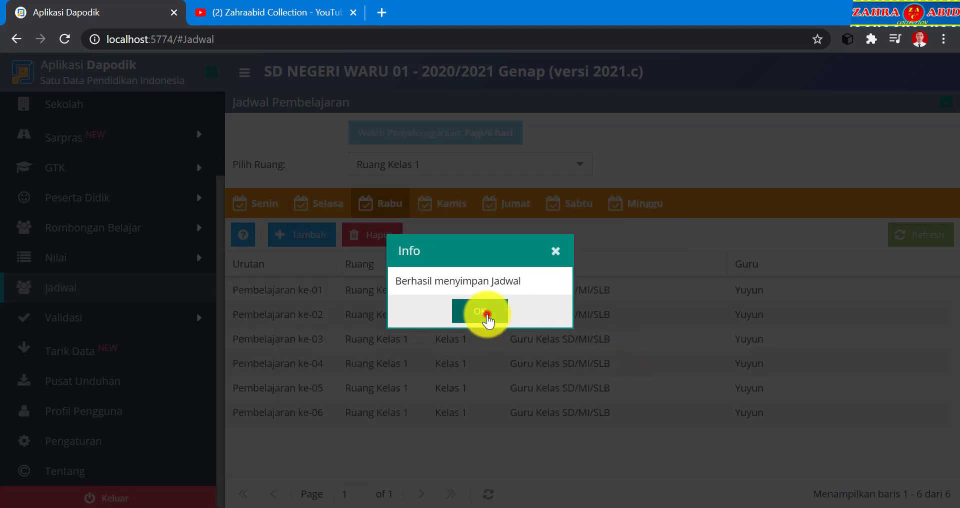
left_click(487, 318)
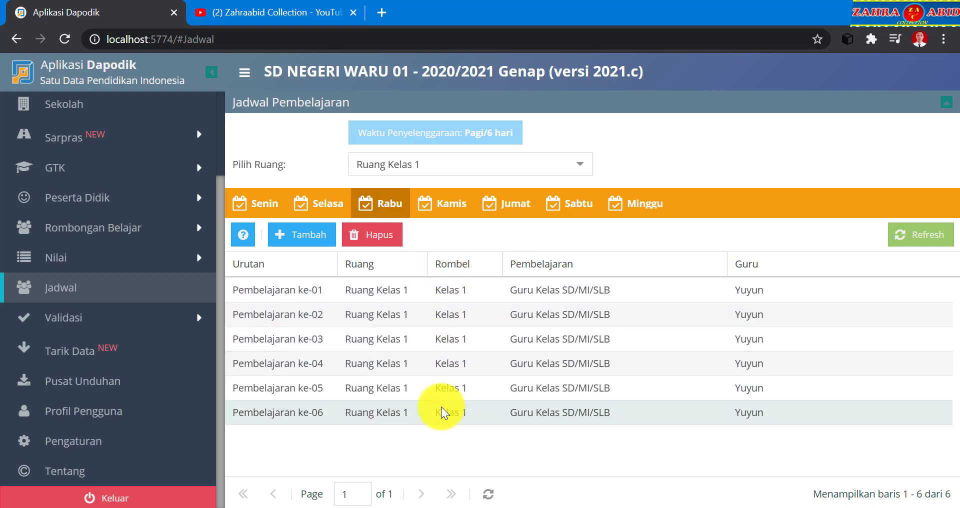
Add Guru Kelas SD/MI/SLB to the Kamis schedule with 2 hours starting at lesson 1, and save it.
left_click(455, 210)
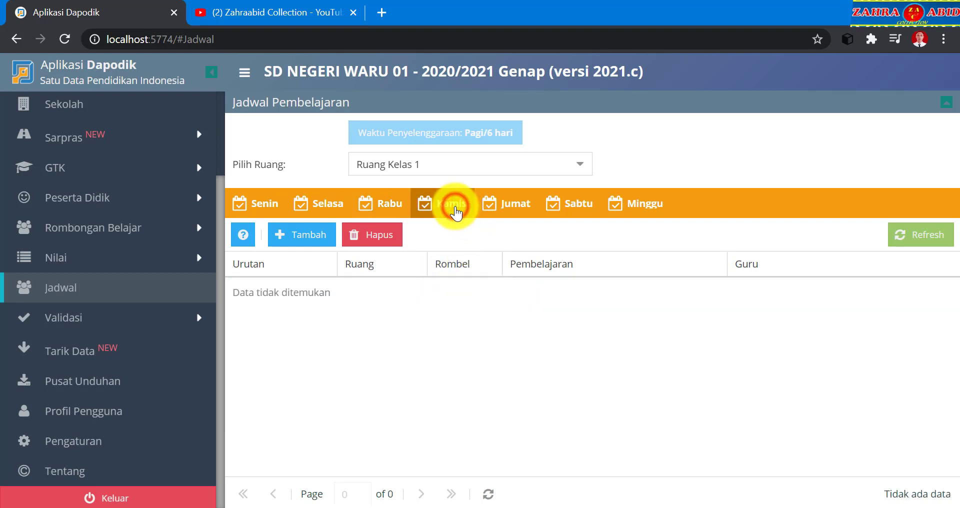
left_click(307, 235)
left_click(667, 250)
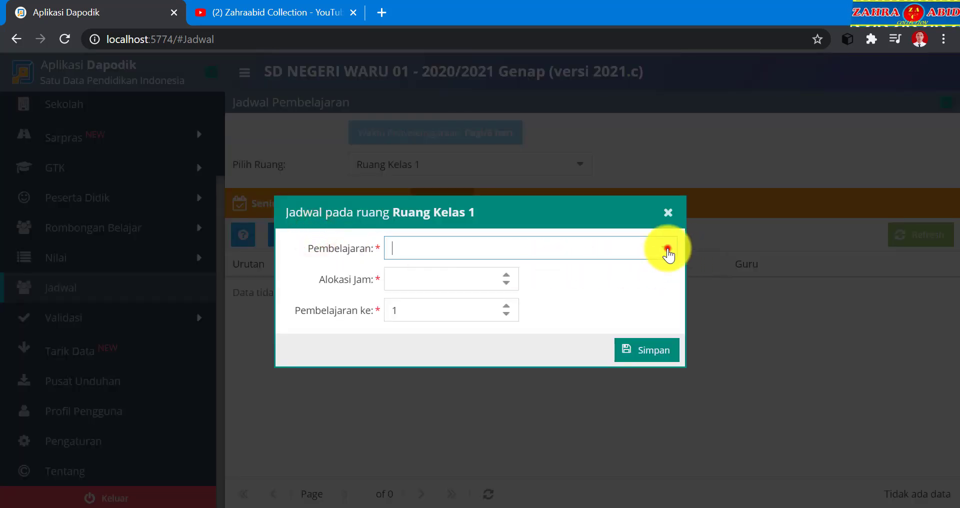
scroll(633, 328, "down", 5)
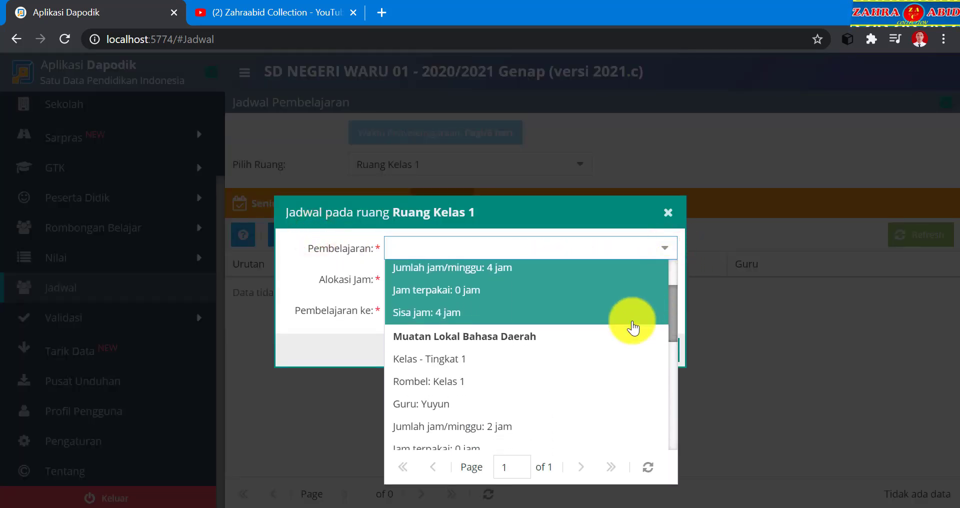
left_click(626, 385)
left_click(477, 273)
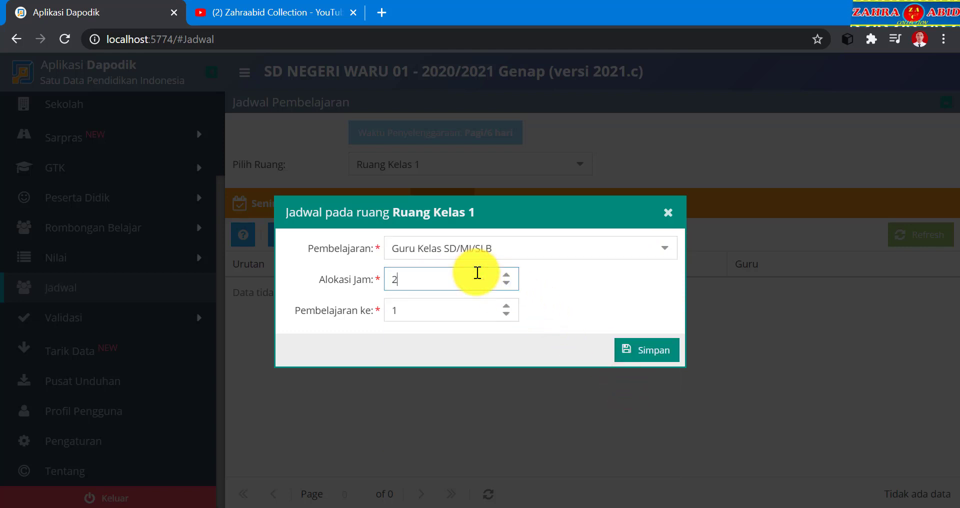
left_click(625, 349)
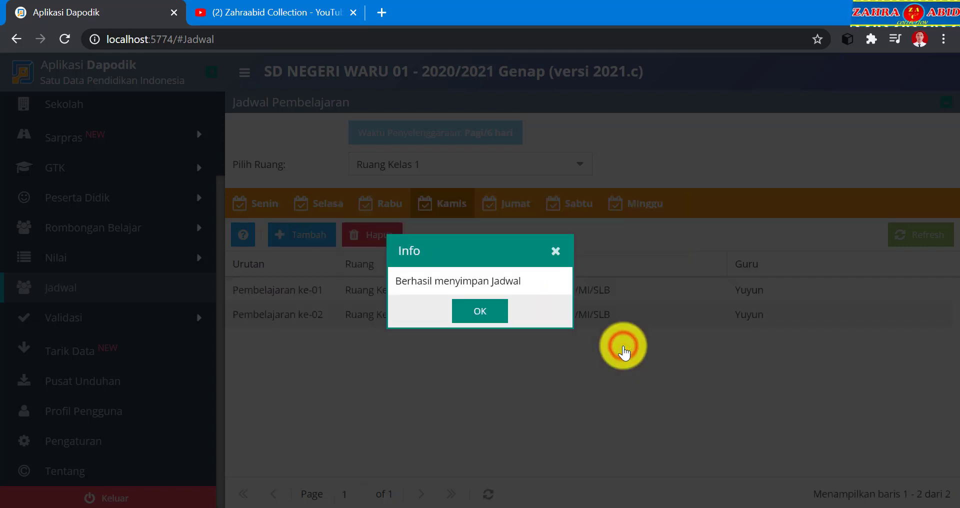
left_click(499, 315)
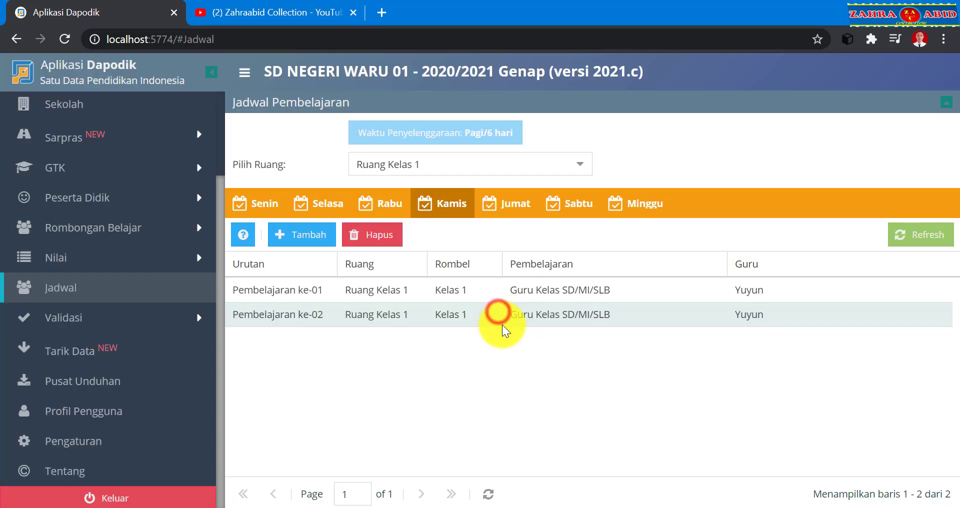
Add Pendidikan Agama Islam to the Kamis schedule with 2 hours starting at lesson 3, and save it.
left_click(443, 206)
left_click(321, 237)
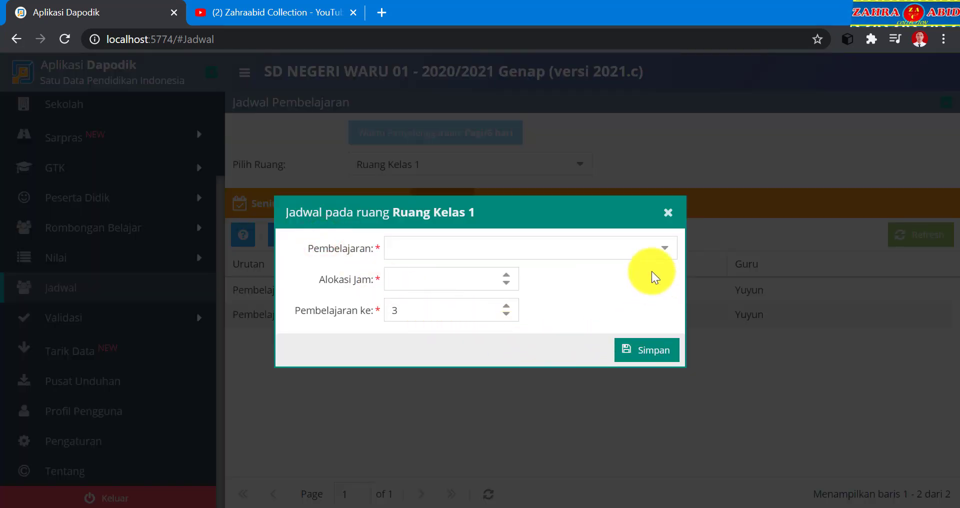
left_click(664, 248)
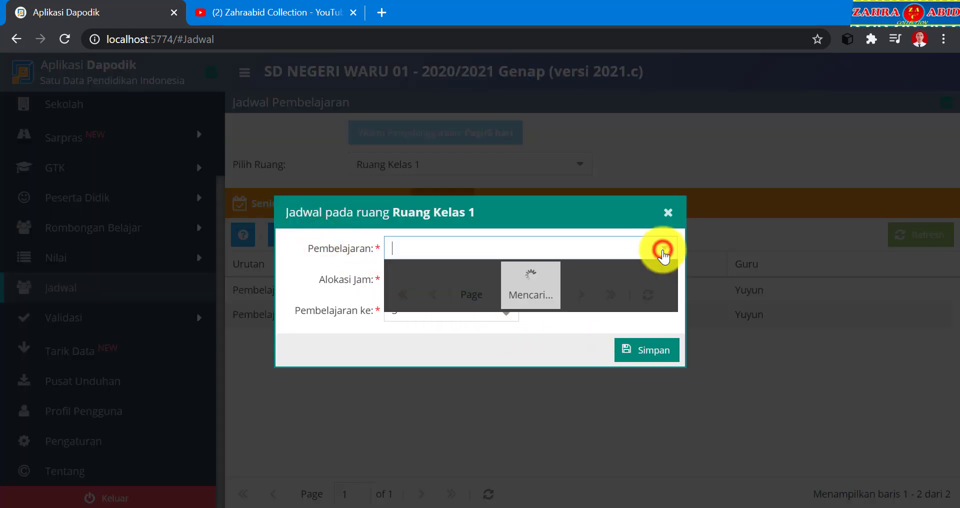
left_click(624, 289)
left_click(506, 284)
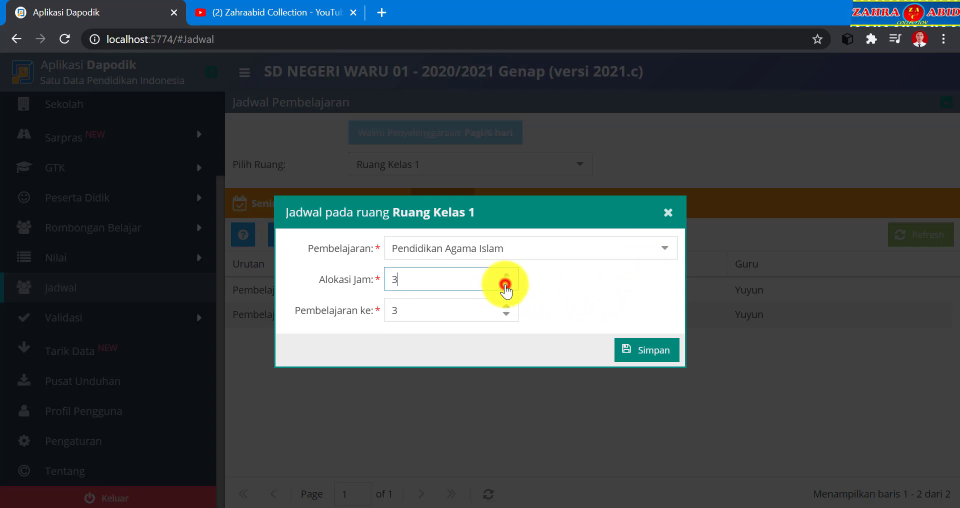
left_click(618, 348)
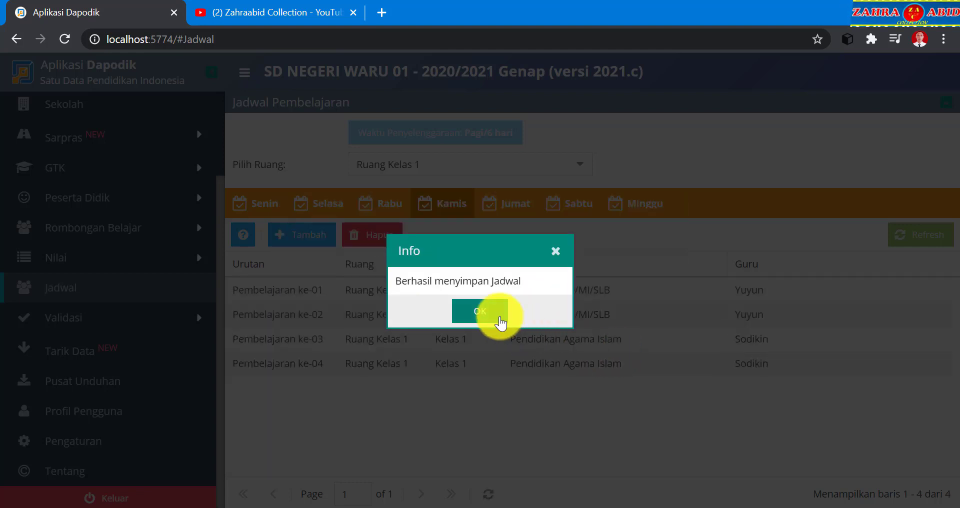
left_click(500, 323)
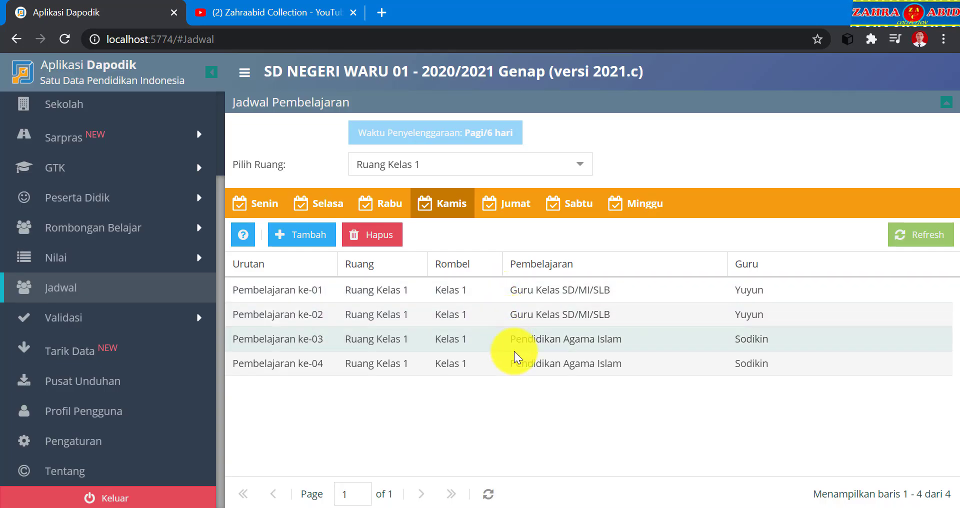
Add Guru Kelas SD/MI/SLB to the Kamis schedule with 2 hours starting at lesson 5, and save it.
left_click(316, 236)
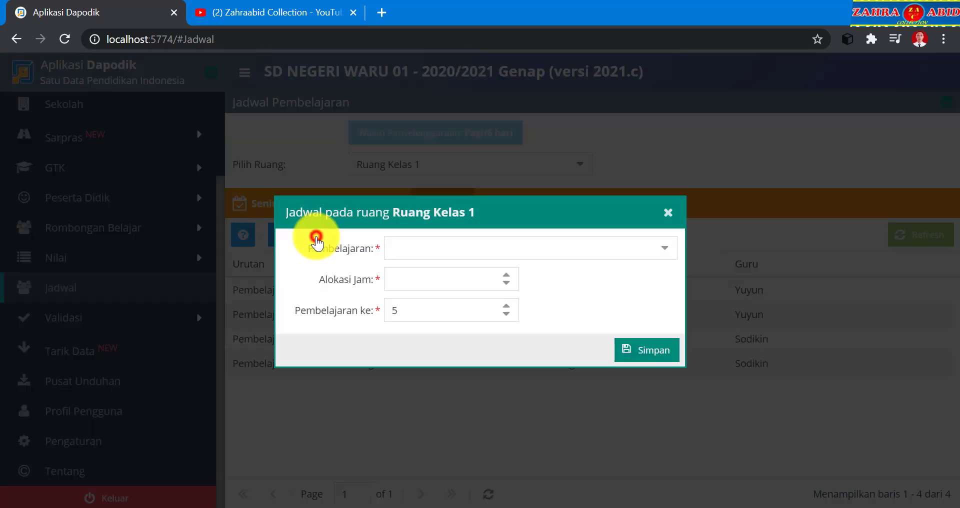
left_click(665, 248)
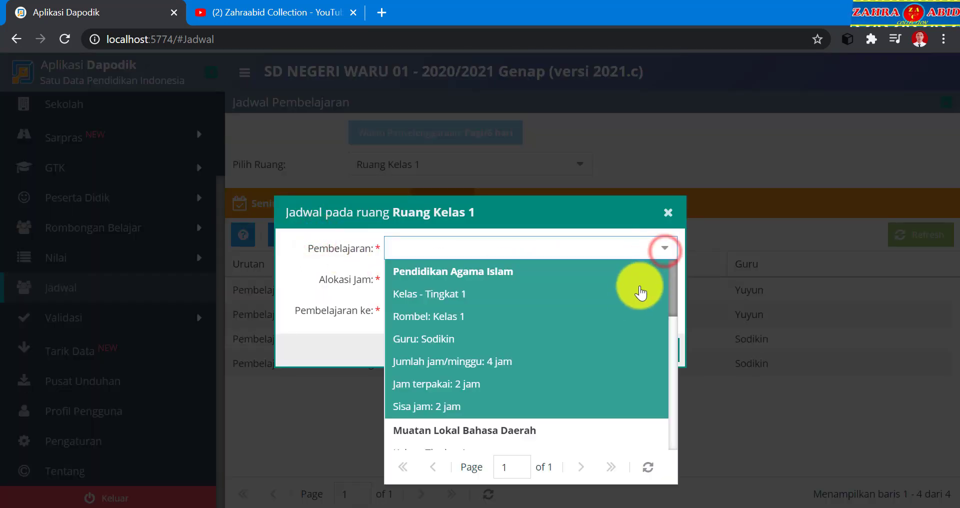
scroll(635, 300, "down", 5)
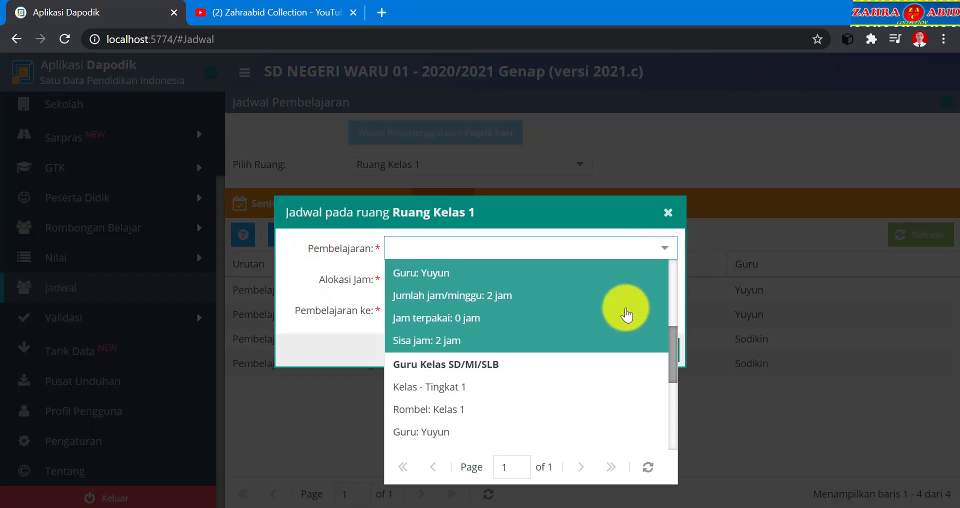
left_click(600, 393)
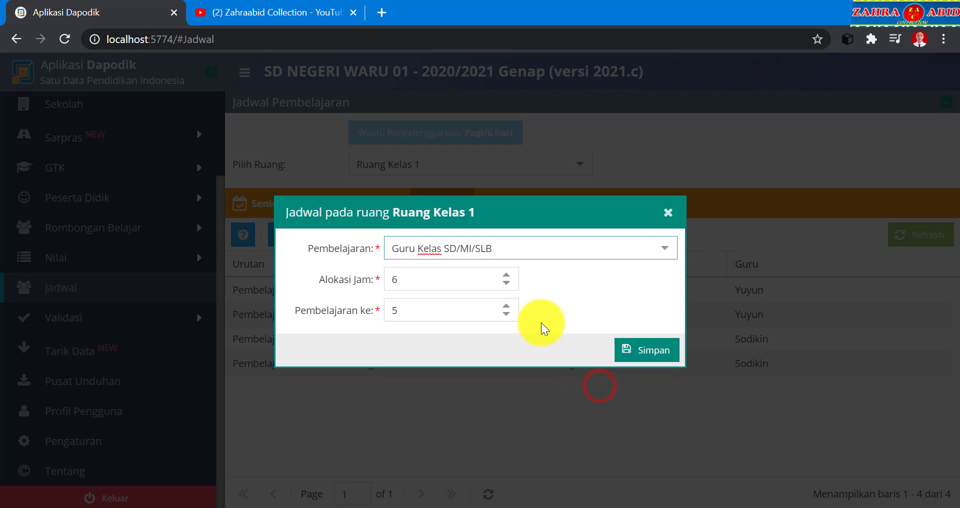
double_click(506, 285)
left_click(506, 287)
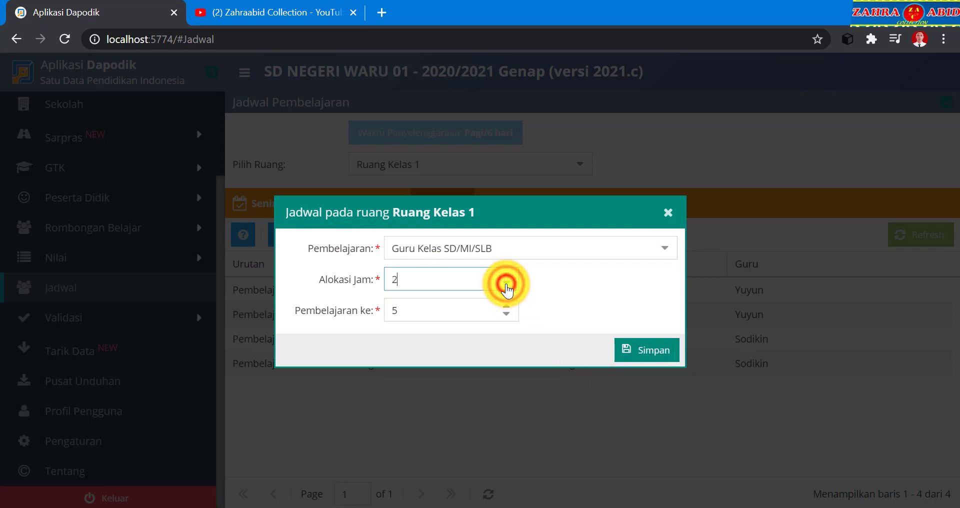
left_click(628, 348)
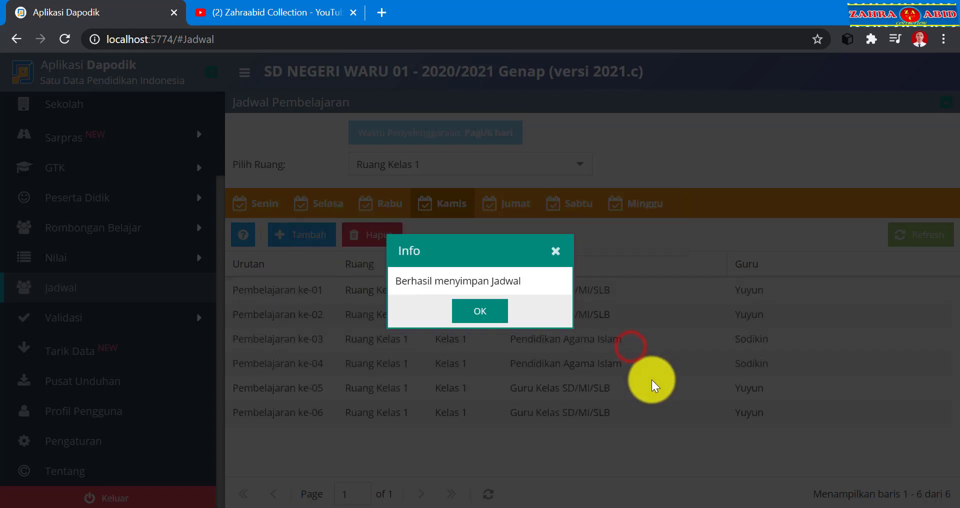
left_click(492, 315)
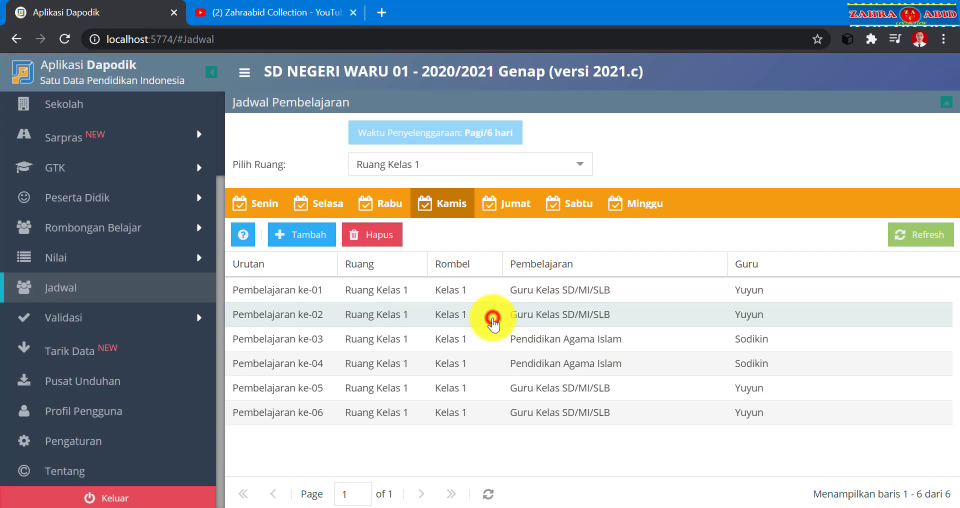
Add Pendidikan Agama Islam to the Jumat schedule with 2 hours starting at lesson 1, and save it.
left_click(512, 211)
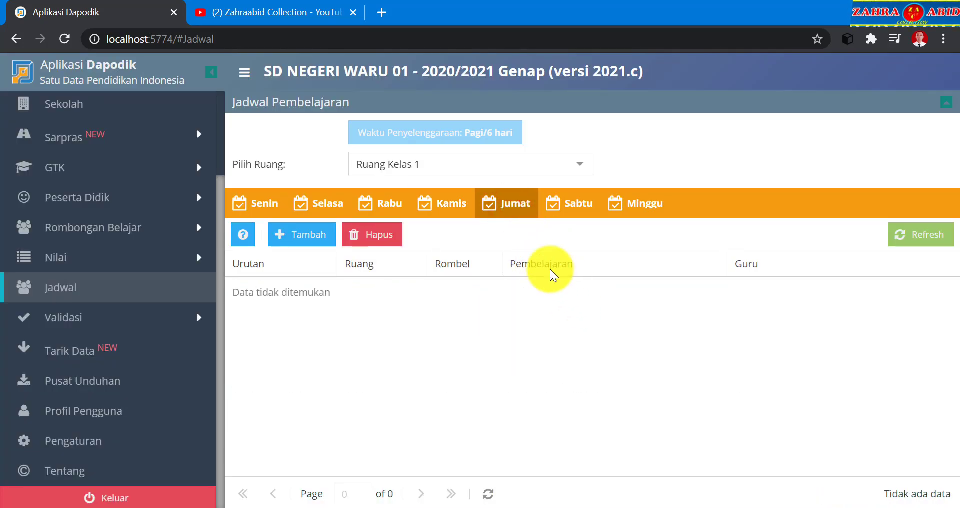
left_click(315, 239)
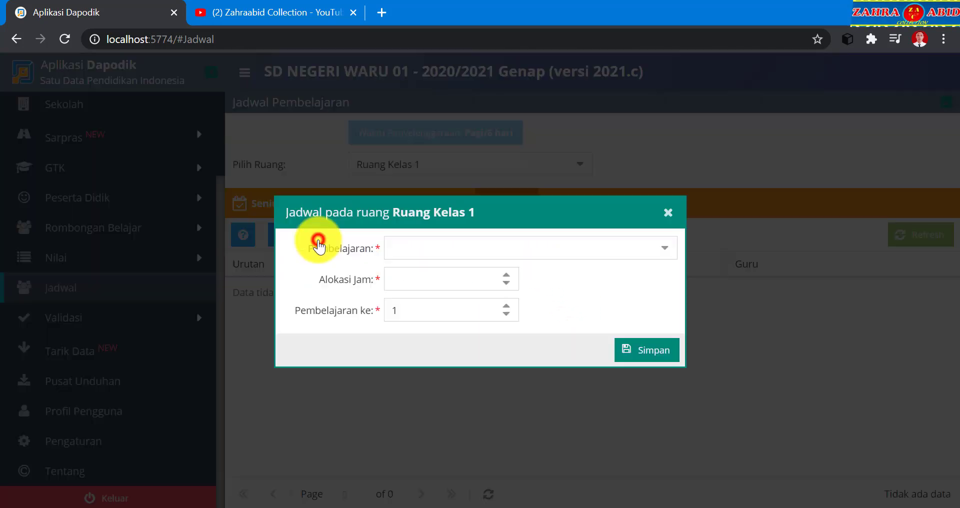
left_click(660, 257)
left_click(630, 295)
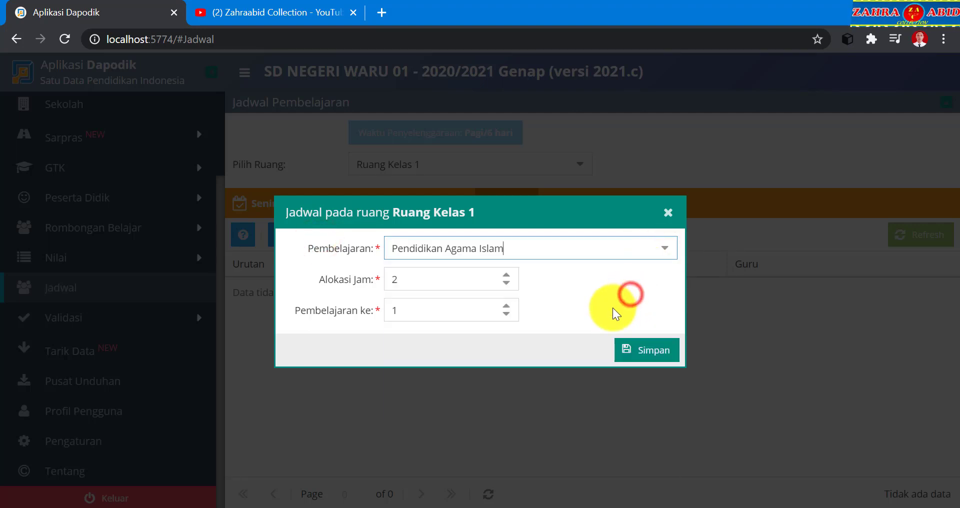
left_click(634, 353)
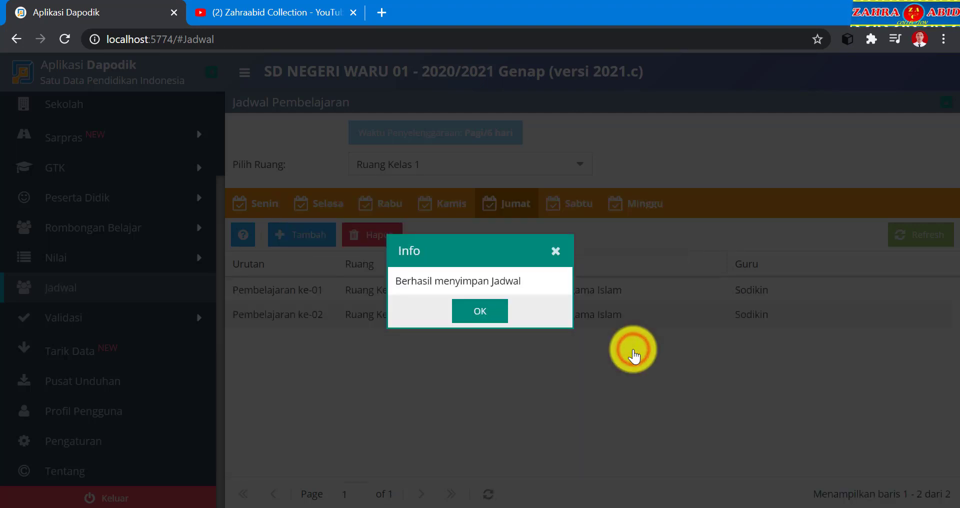
left_click(485, 308)
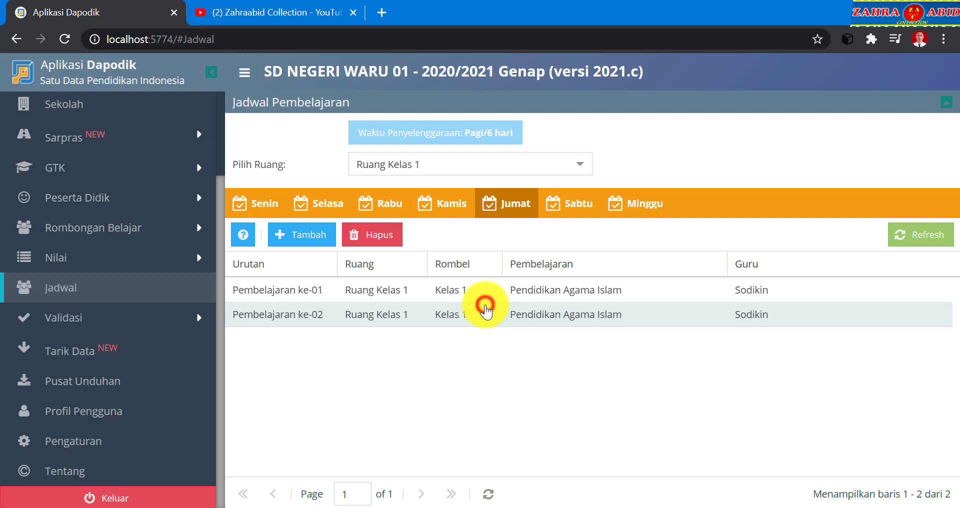
Add Guru Kelas SD/MI/SLB to the Jumat schedule with 2 hours starting at lesson 3, and save it.
left_click(315, 233)
left_click(659, 247)
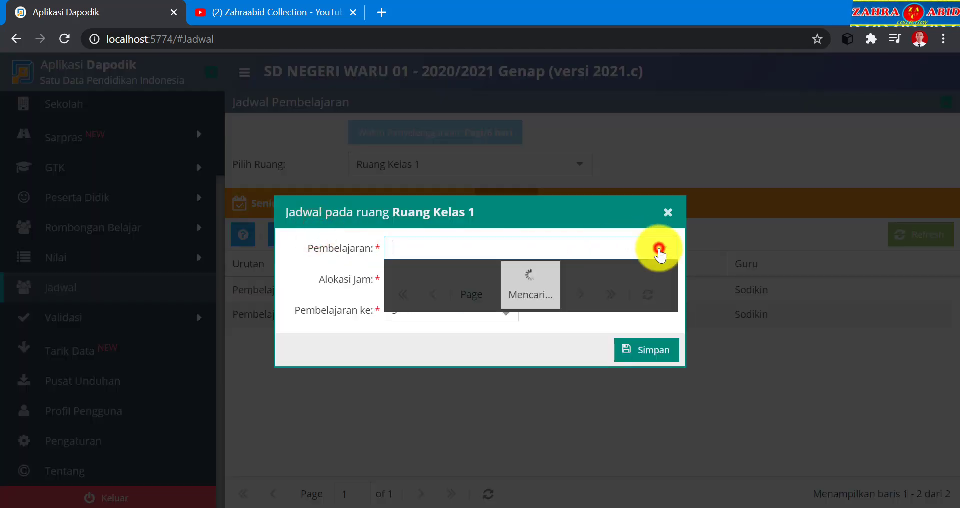
scroll(636, 310, "down", 3)
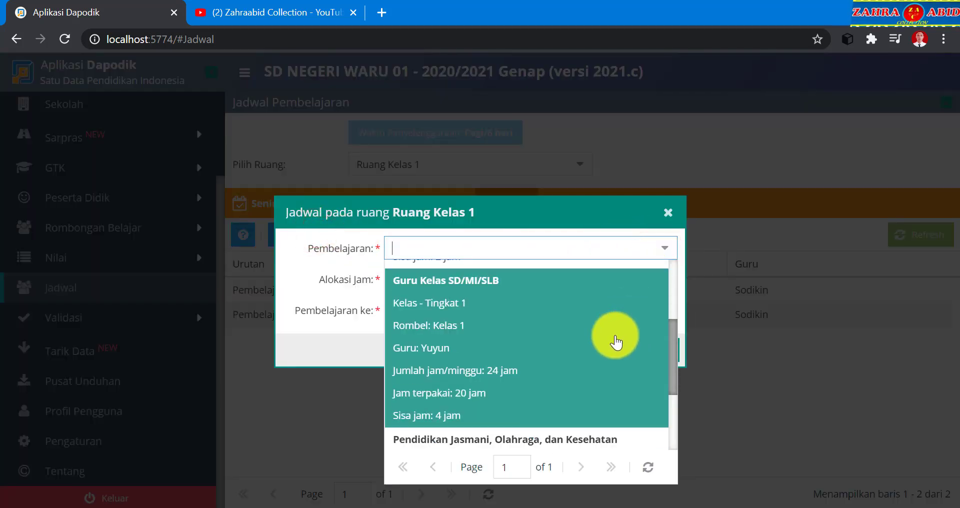
left_click(615, 336)
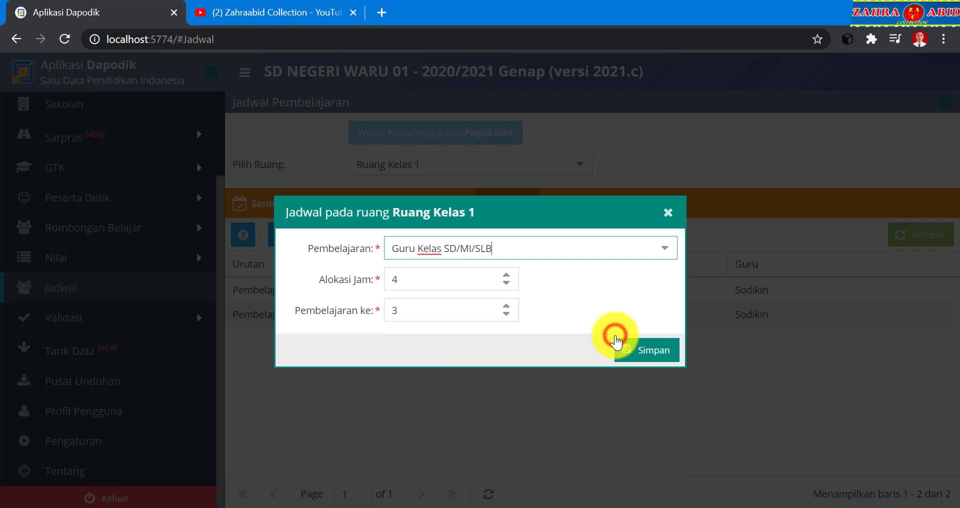
left_click(507, 286)
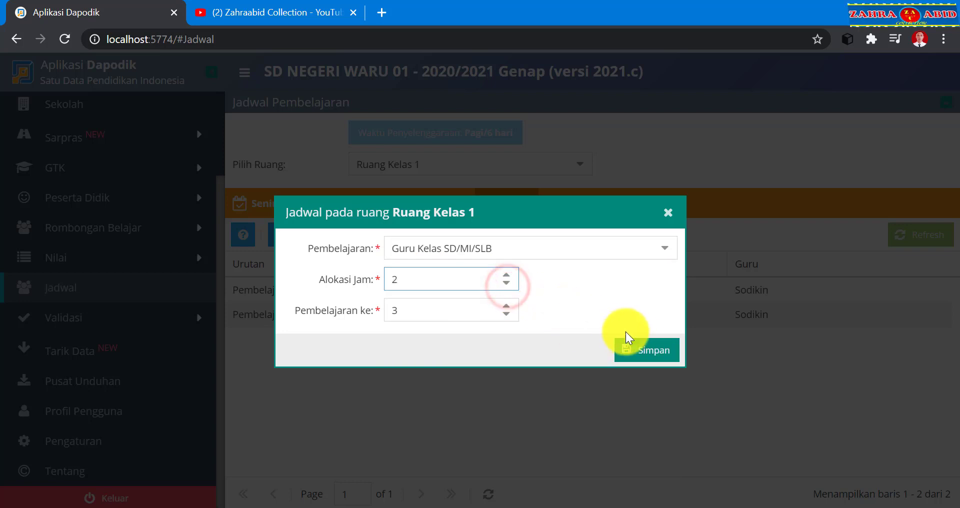
left_click(651, 351)
left_click(490, 314)
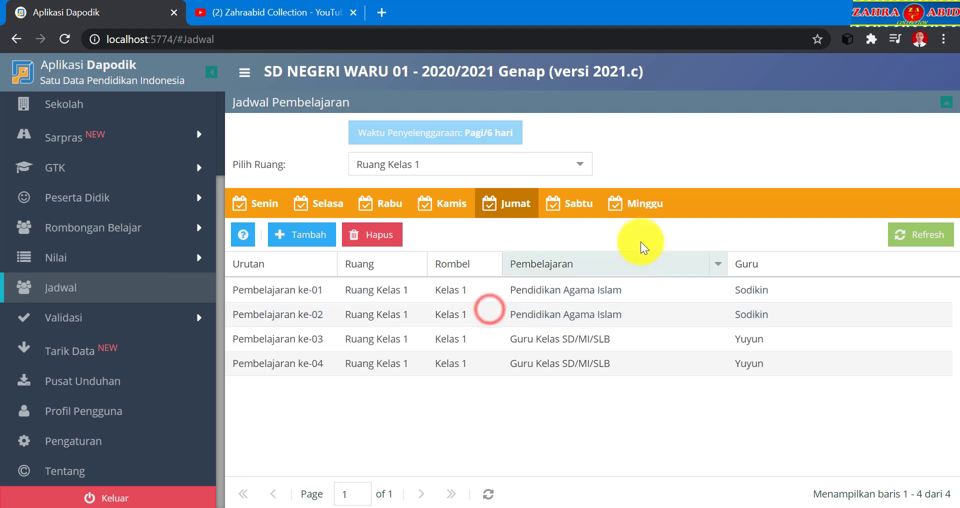
Add Guru Kelas SD/MI/SLB to the Sabtu schedule with 2 hours starting at lesson 1, and save it.
left_click(571, 202)
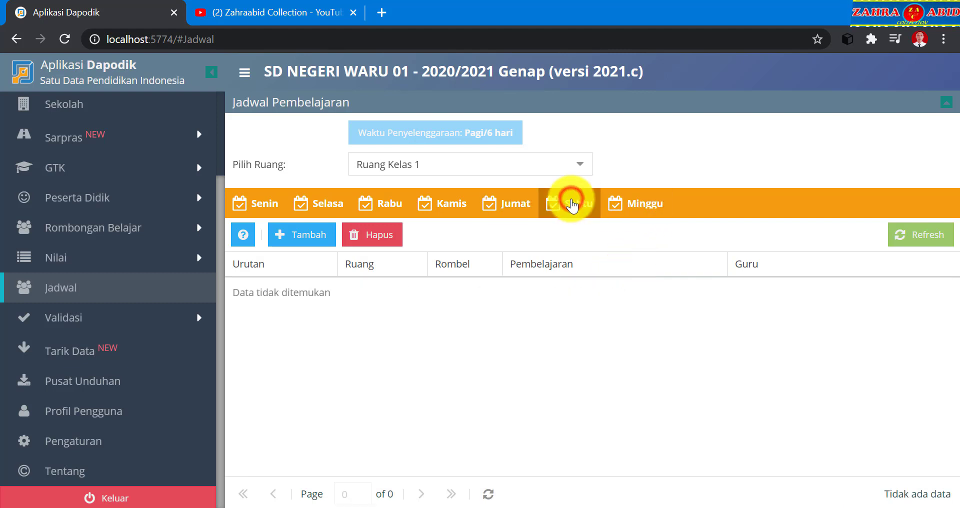
left_click(311, 235)
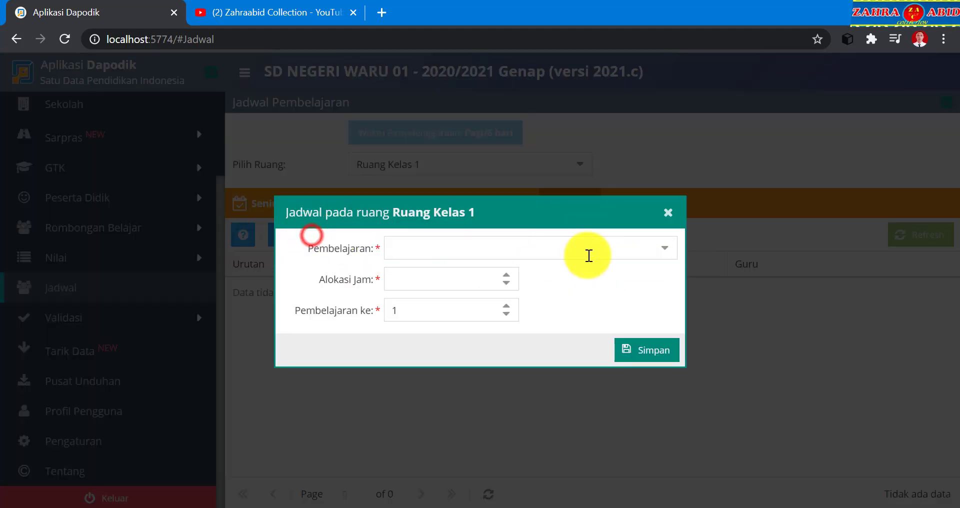
left_click(661, 247)
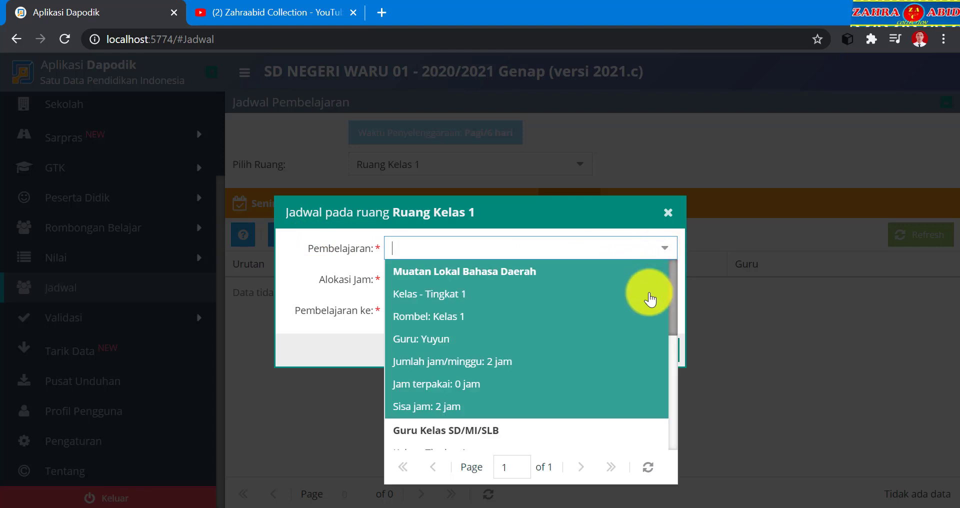
scroll(645, 310, "down", 2)
left_click(624, 381)
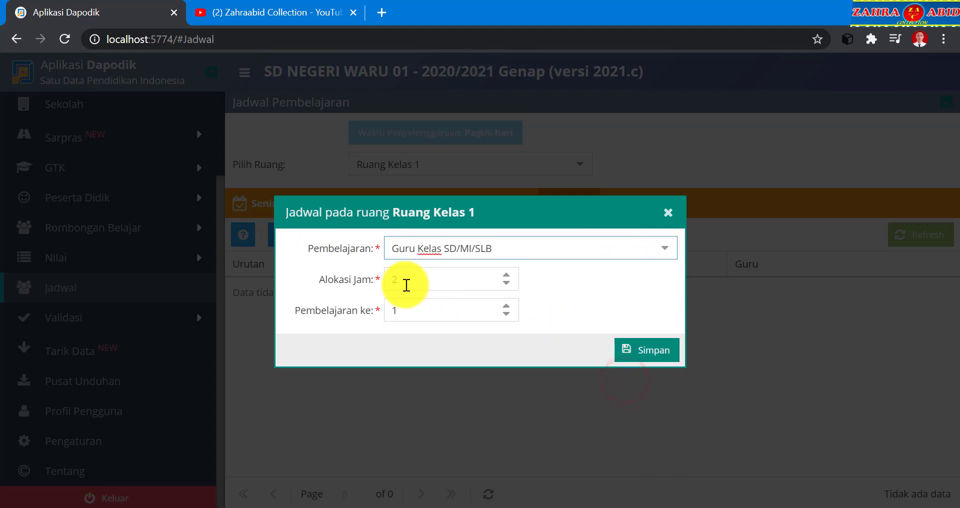
left_click(629, 349)
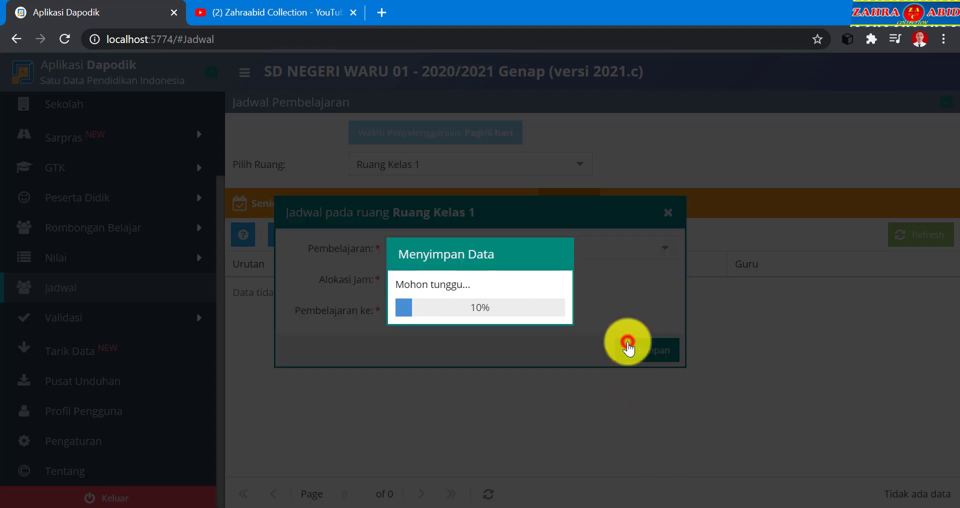
left_click(489, 309)
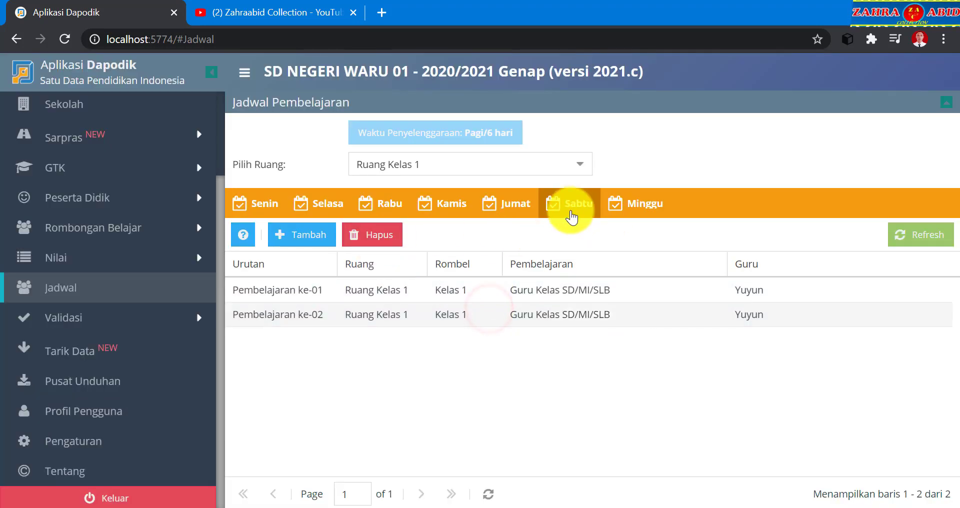
Add Pendidikan Jasmani, Olahraga, dan Kesehatan to the Sabtu schedule with 2 hours starting at lesson 3, and save it.
left_click(302, 236)
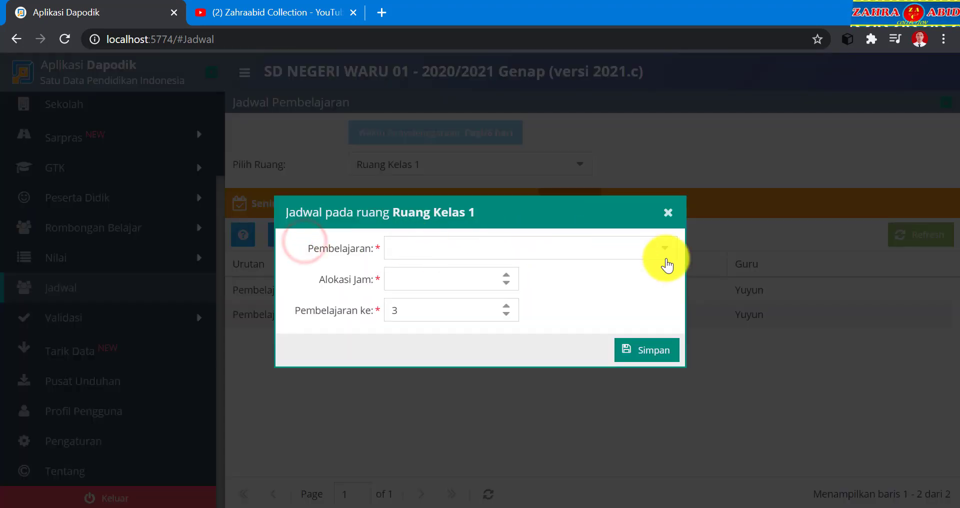
left_click(668, 256)
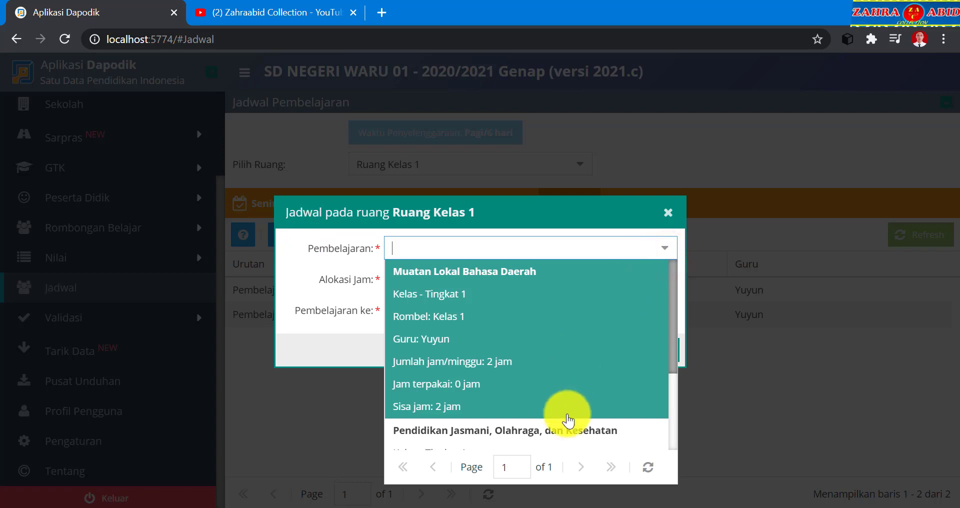
scroll(564, 414, "down", 2)
left_click(568, 431)
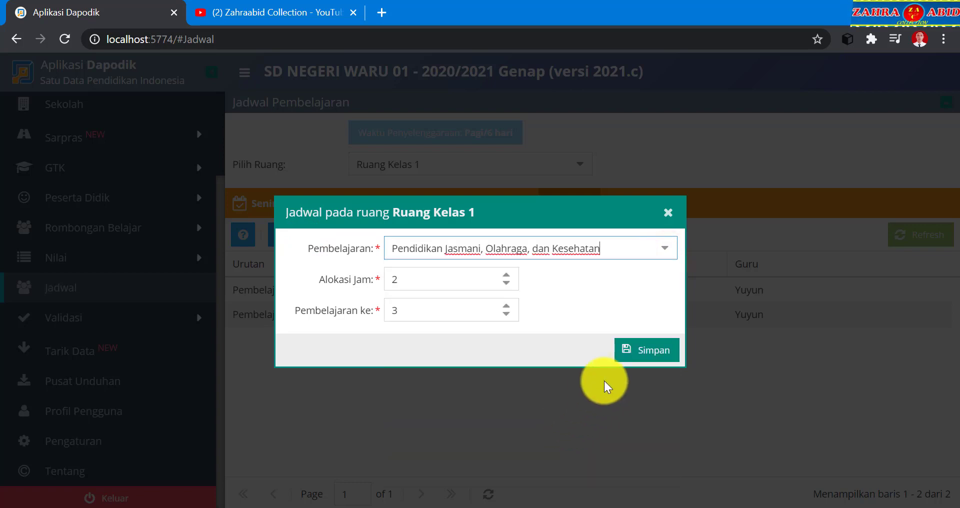
left_click(634, 358)
left_click(494, 313)
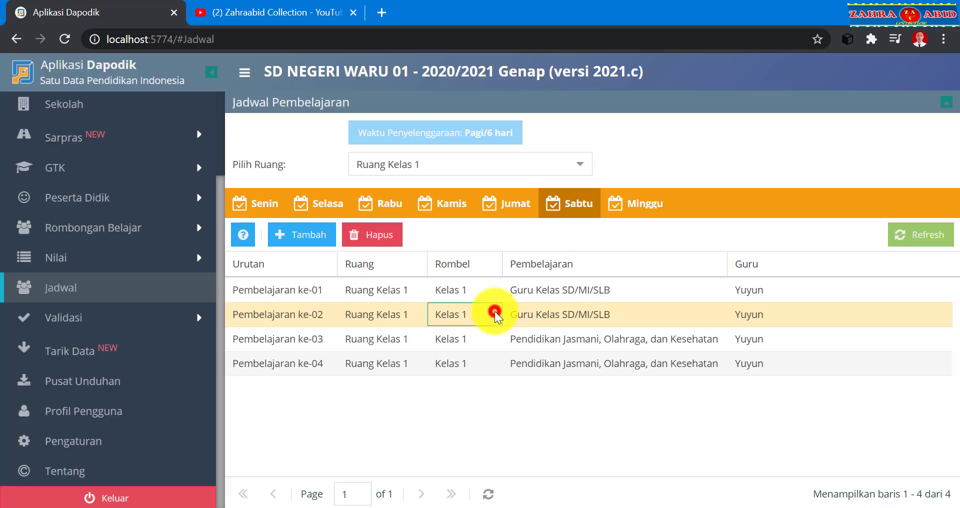
Add Muatan Lokal Bahasa Daerah to the Sabtu schedule with 2 hours starting at lesson 5, save it, and refresh the schedule.
left_click(564, 208)
left_click(307, 233)
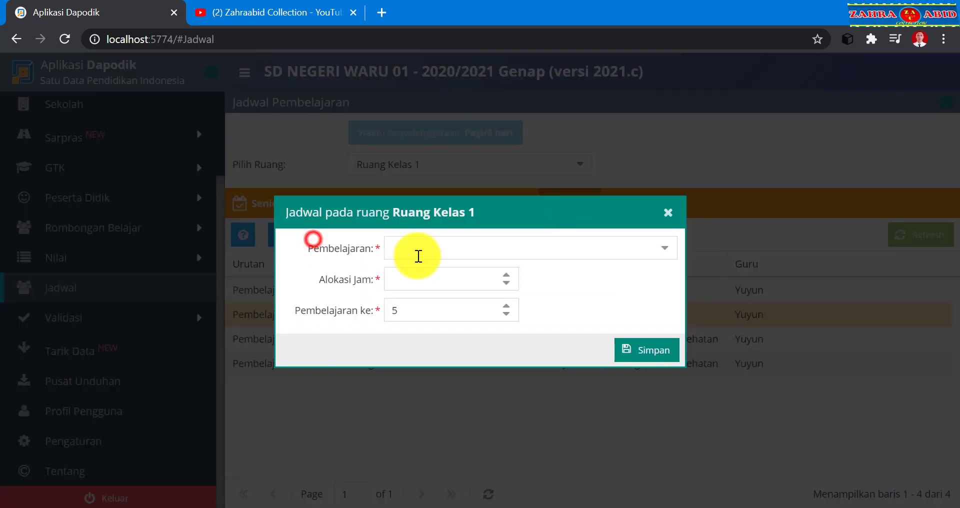
left_click(668, 249)
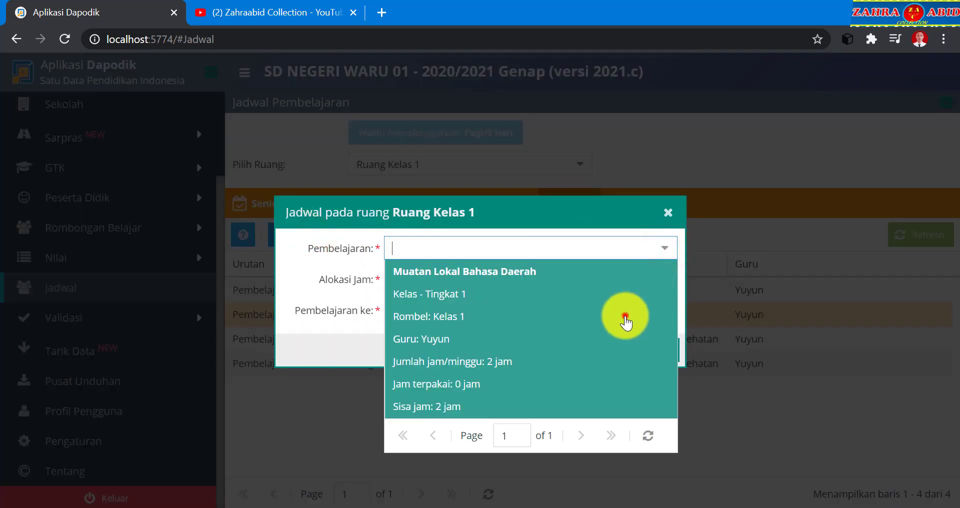
left_click(624, 317)
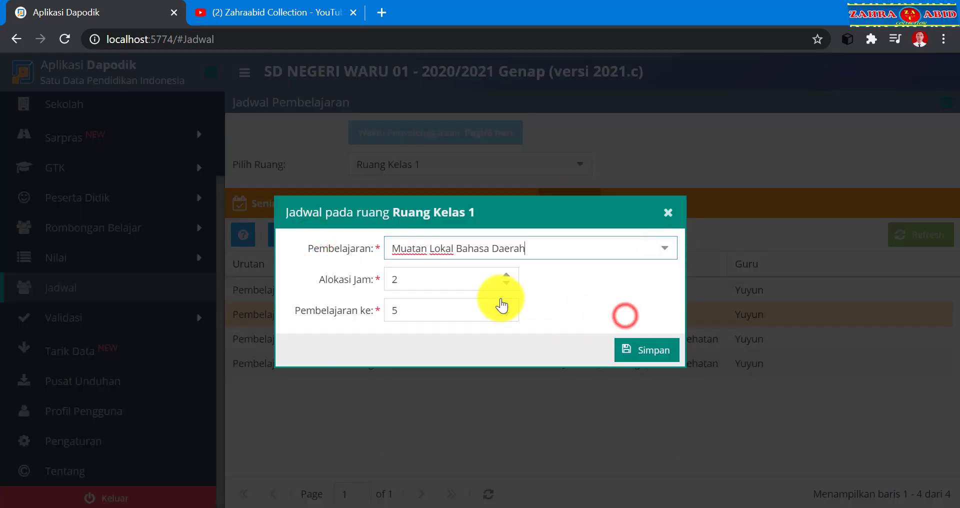
left_click(647, 355)
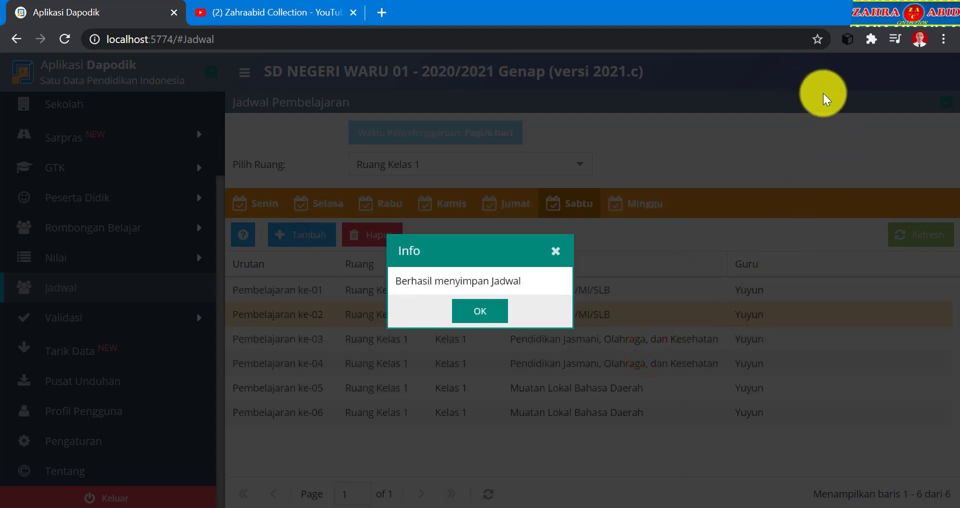
left_click(489, 312)
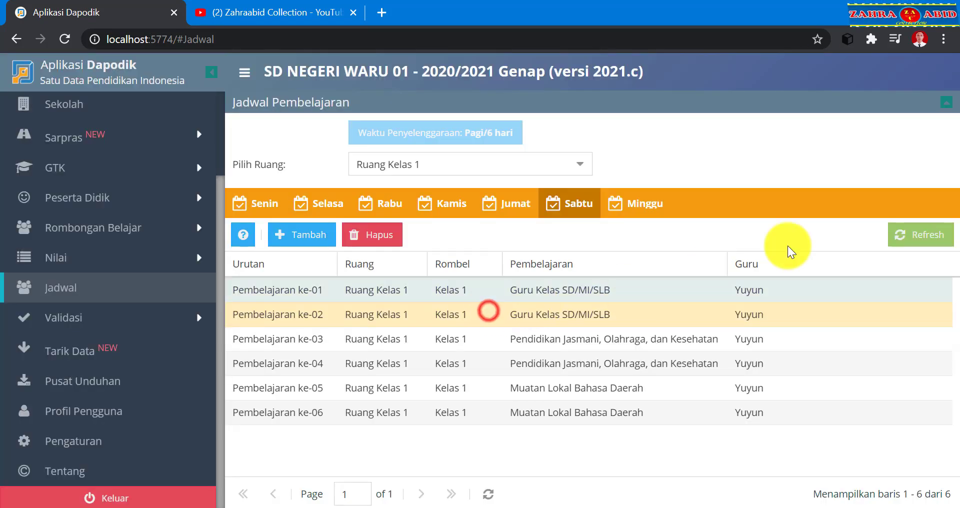
left_click(942, 234)
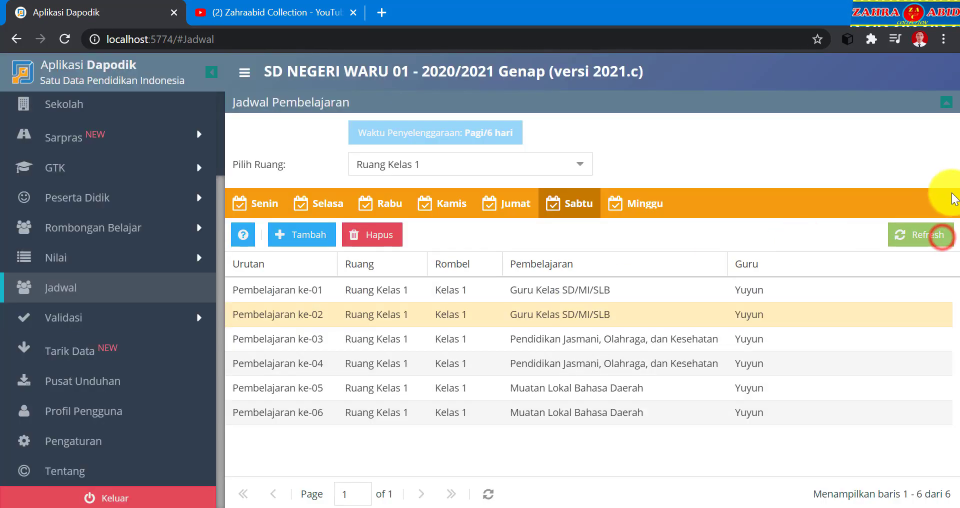
Switch the lesson schedule to the room Ruang Kelas 2.
left_click(577, 167)
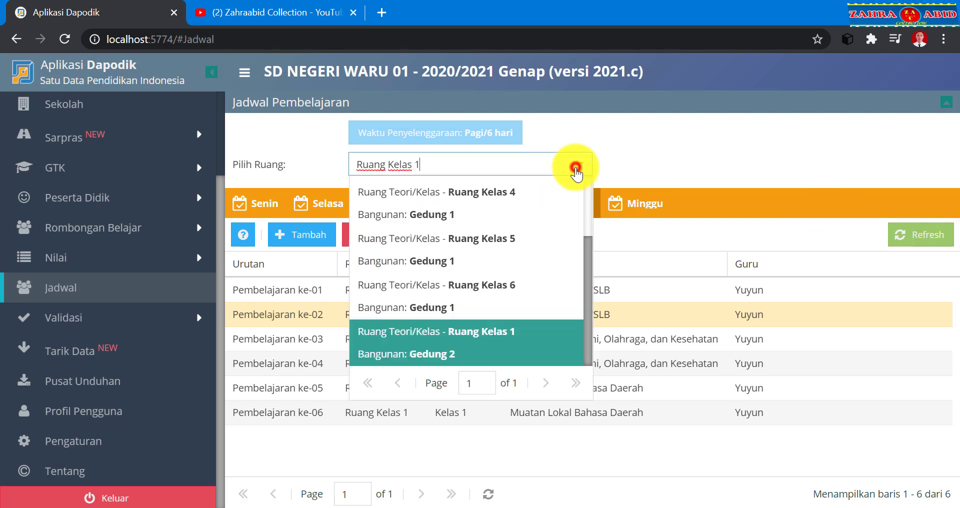
scroll(558, 202, "up", 2)
left_click(556, 203)
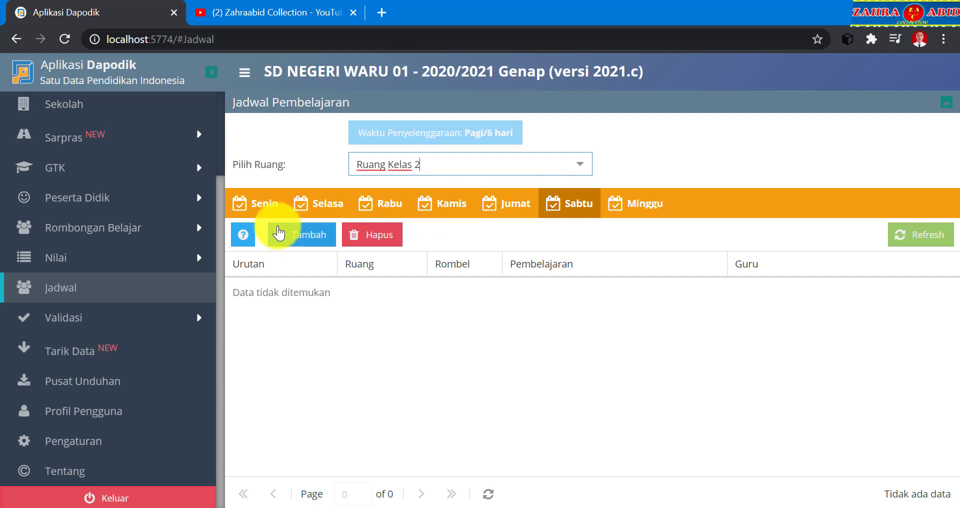
Add Guru Kelas SD/MI/SLB to the Senin schedule of Ruang Kelas 2 with 6 hours starting at lesson 1, and save it.
left_click(269, 205)
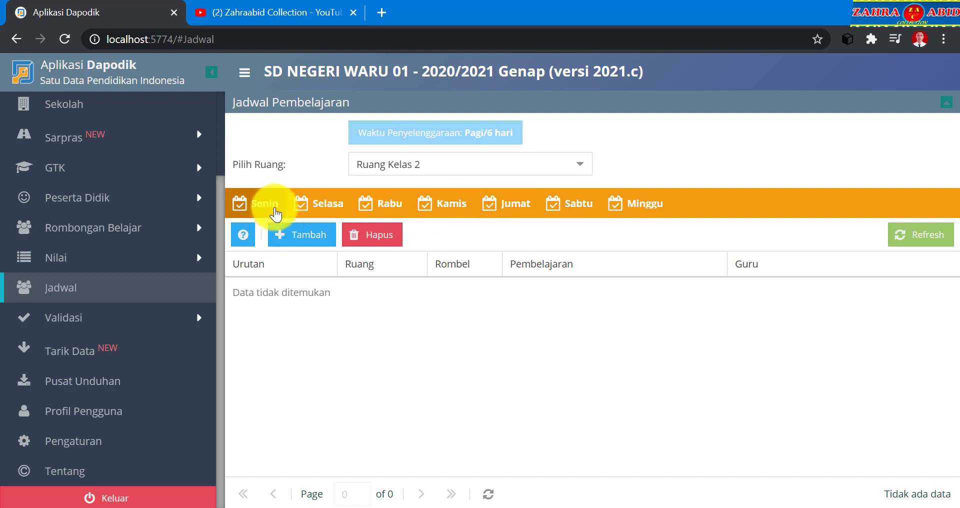
left_click(295, 239)
left_click(671, 249)
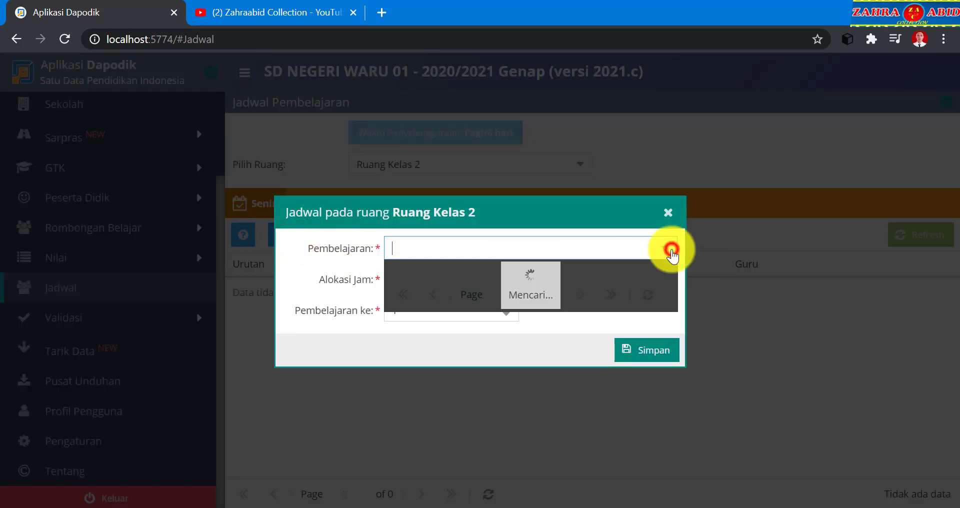
scroll(634, 316, "down", 6)
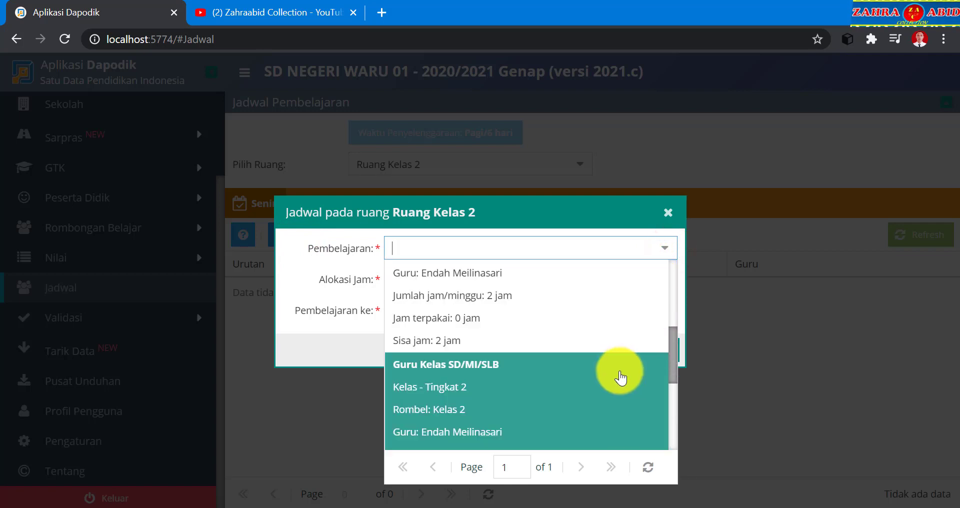
left_click(620, 379)
left_click(479, 277)
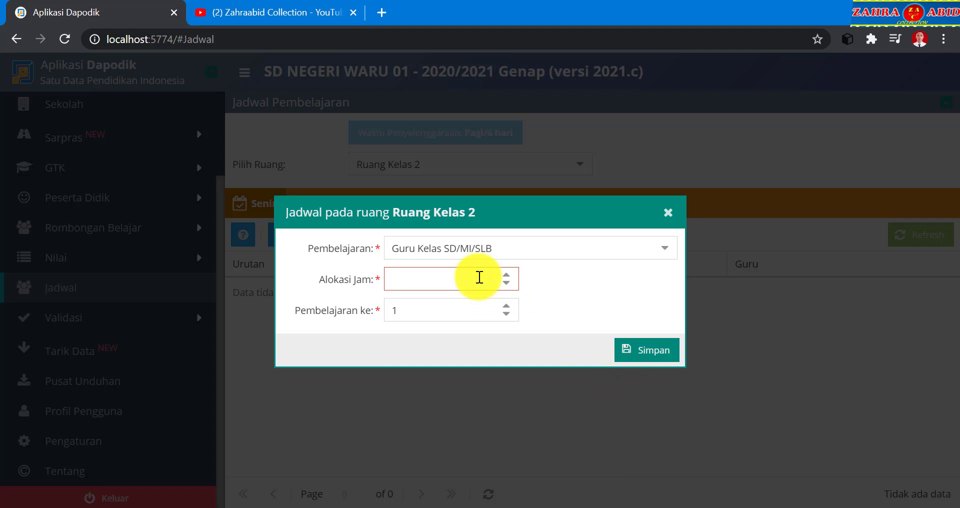
left_click(645, 351)
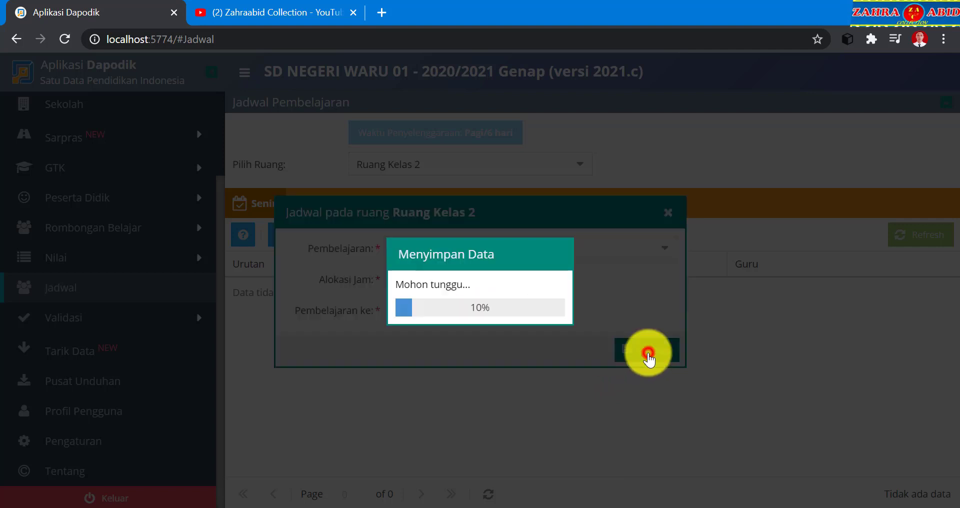
left_click(482, 313)
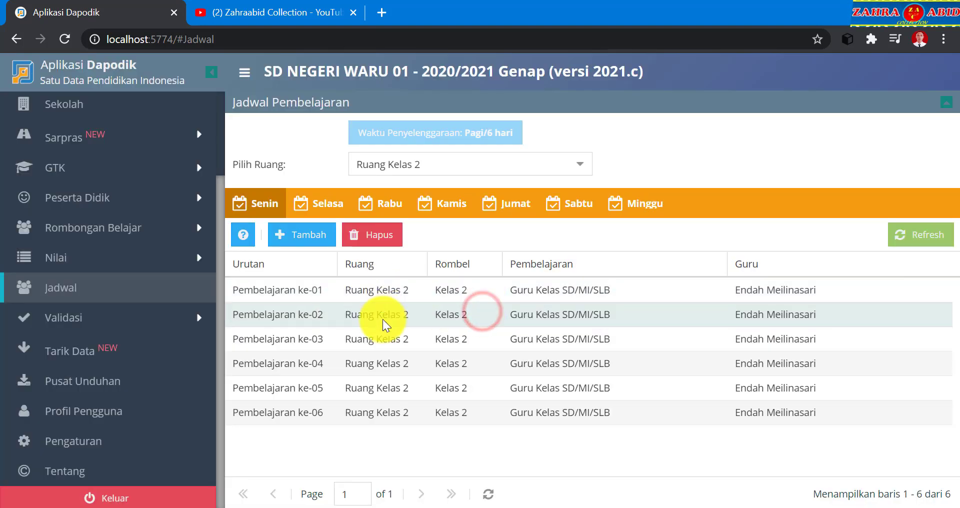
Add Pendidikan Jasmani, Olahraga, dan Kesehatan to the Selasa schedule of Ruang Kelas 2 with 2 hours starting at lesson 1, and save it.
left_click(326, 213)
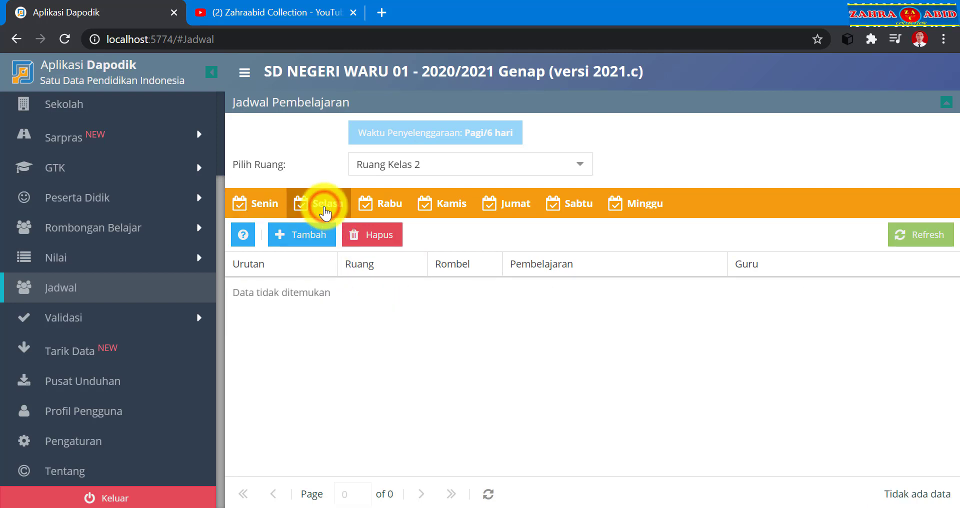
left_click(314, 234)
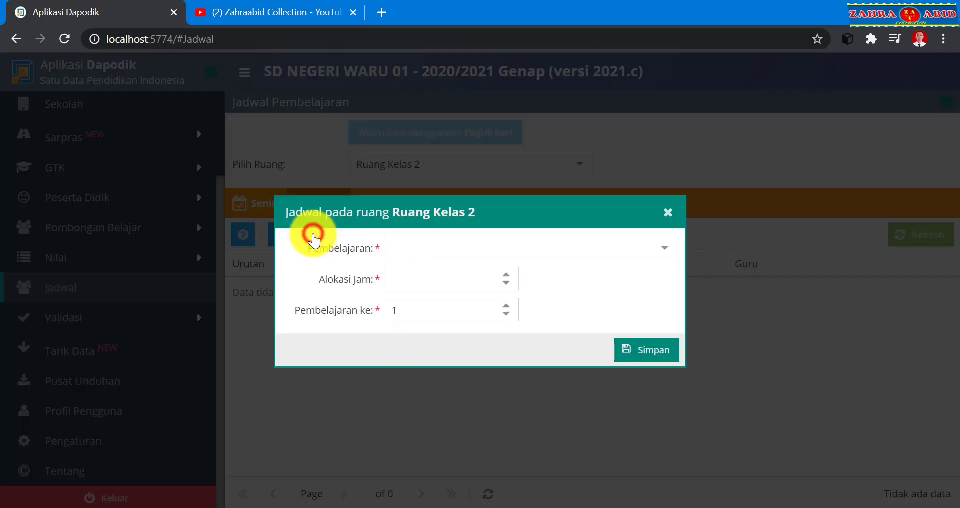
left_click(665, 249)
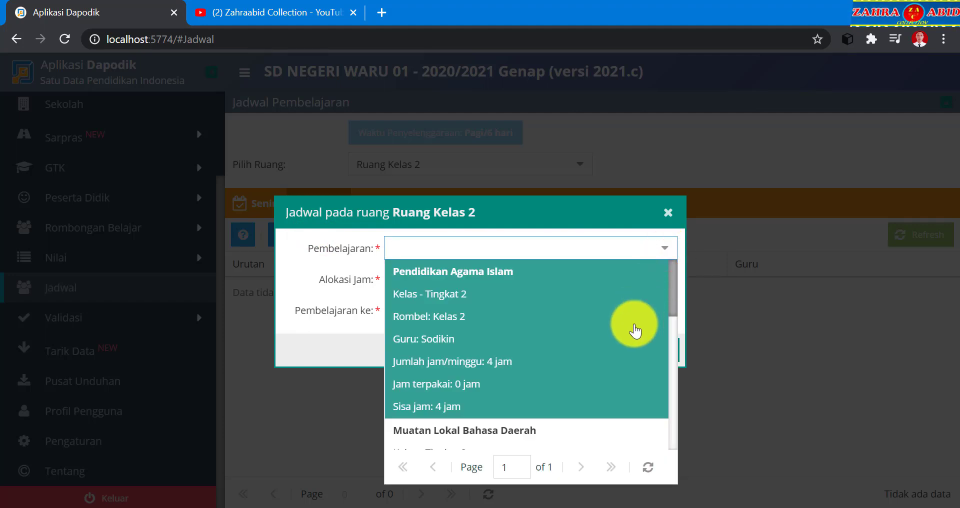
scroll(635, 330, "down", 6)
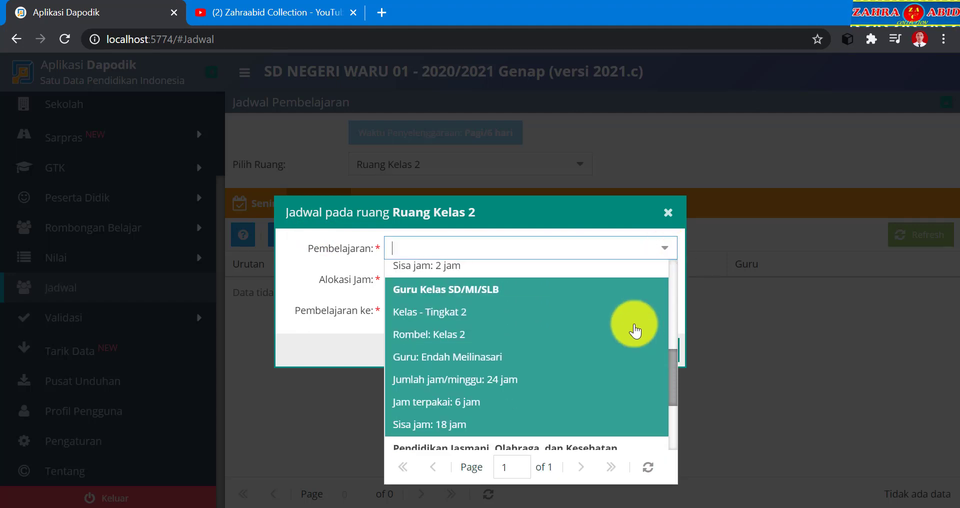
scroll(634, 329, "down", 2)
left_click(605, 390)
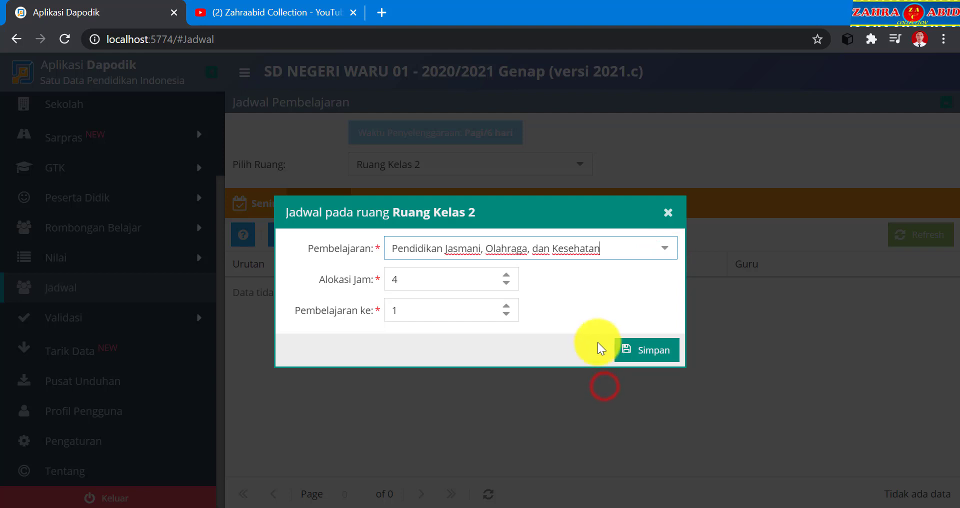
left_click(505, 285)
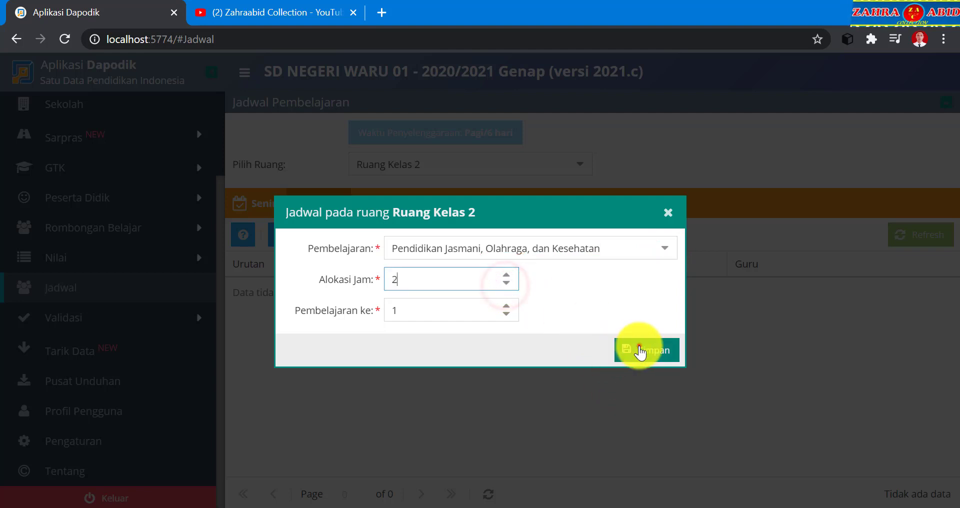
left_click(637, 349)
left_click(500, 313)
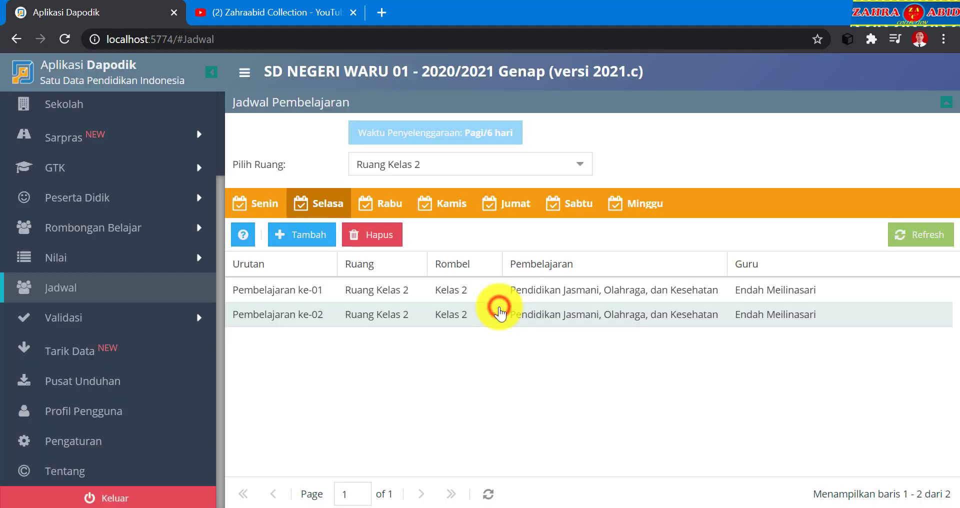
Add Guru Kelas SD/MI/SLB to the Selasa schedule of Ruang Kelas 2 with 4 hours starting at lesson 3, and save it.
left_click(326, 239)
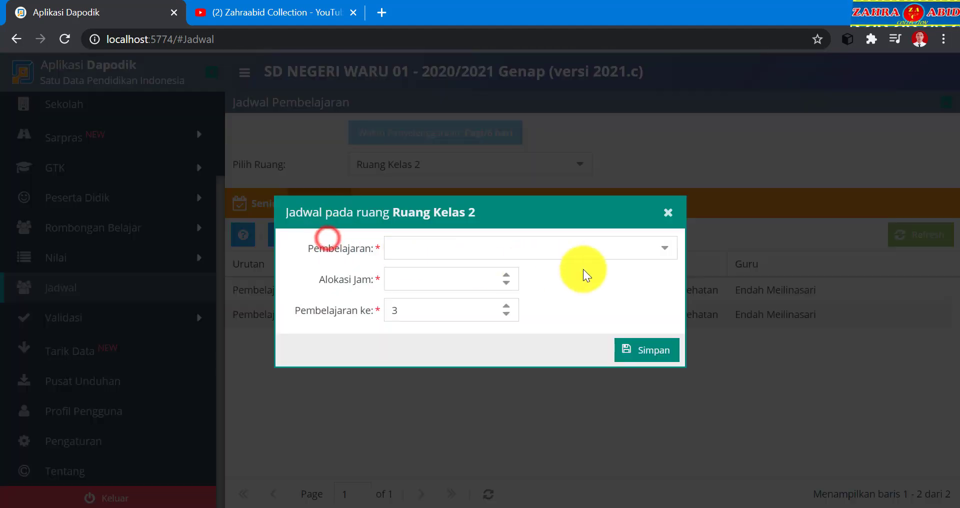
left_click(659, 250)
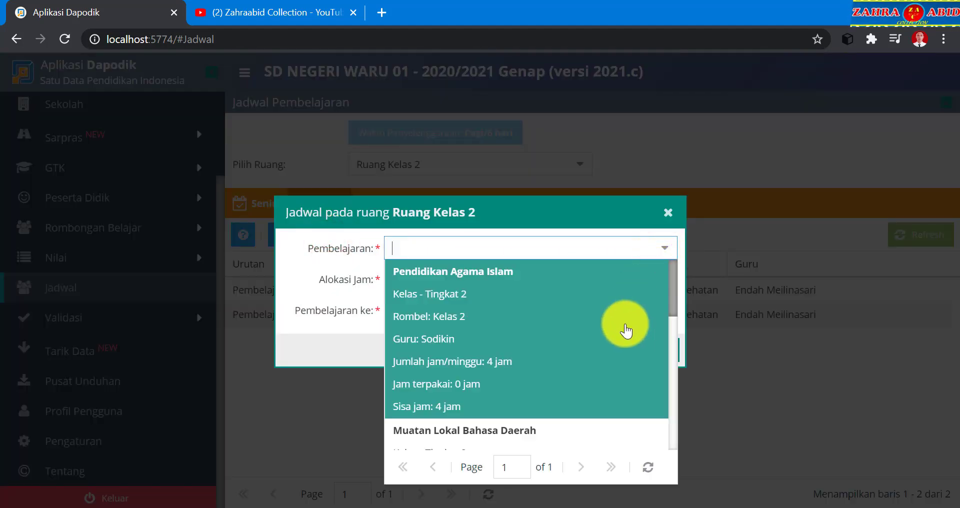
scroll(624, 327, "down", 4)
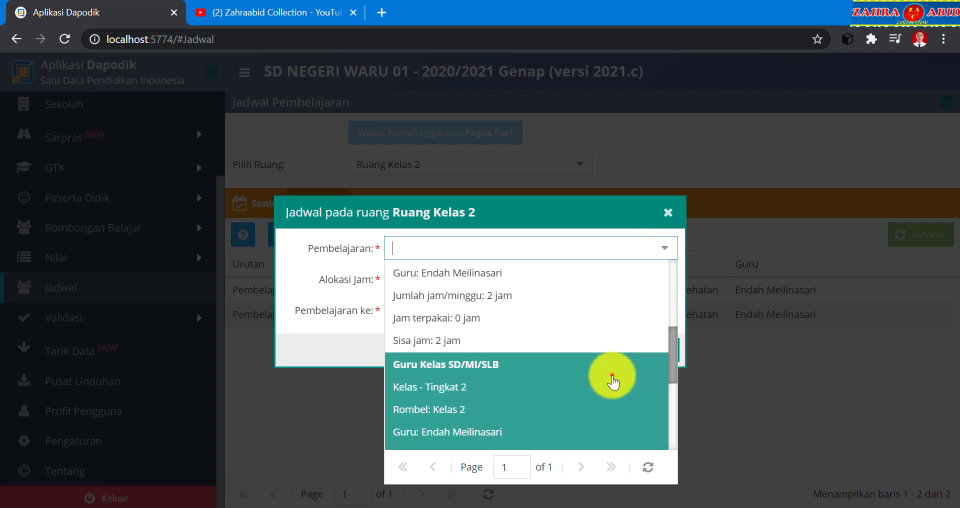
left_click(612, 381)
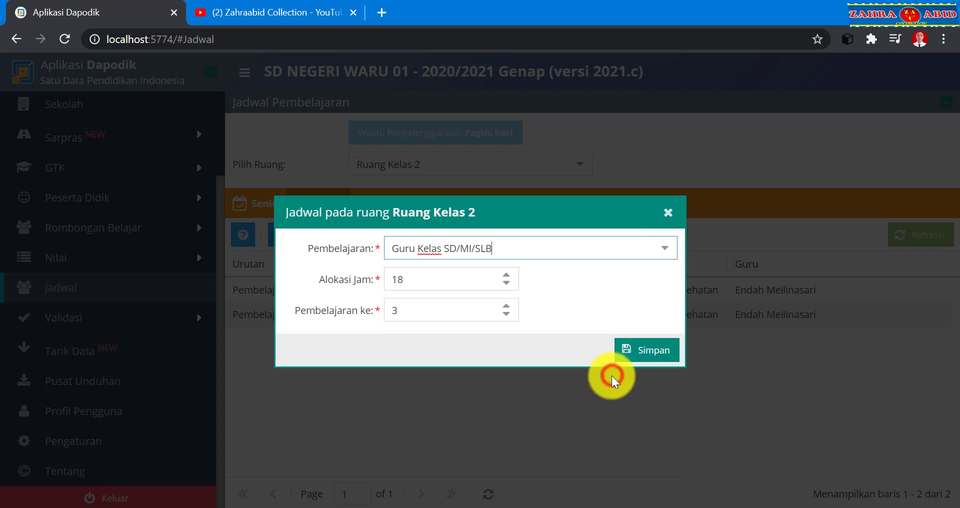
left_click(446, 281)
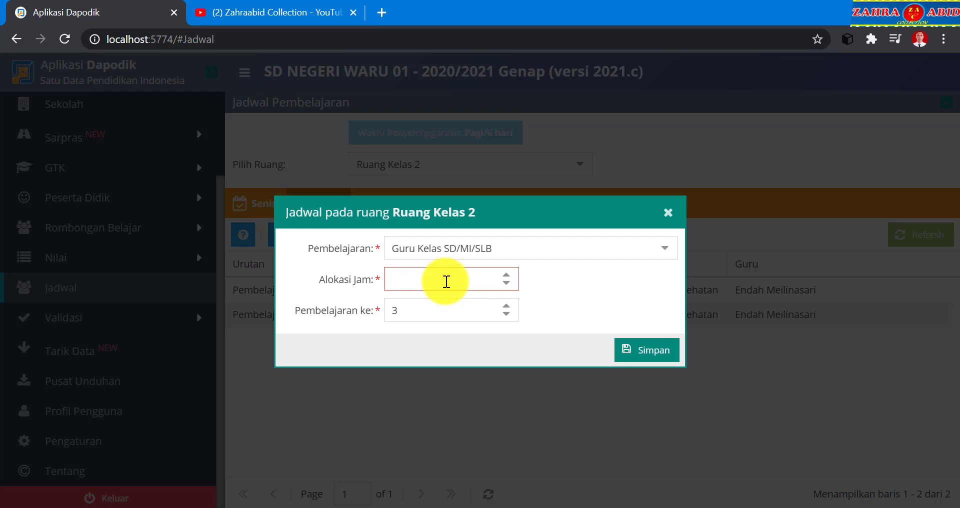
type("4")
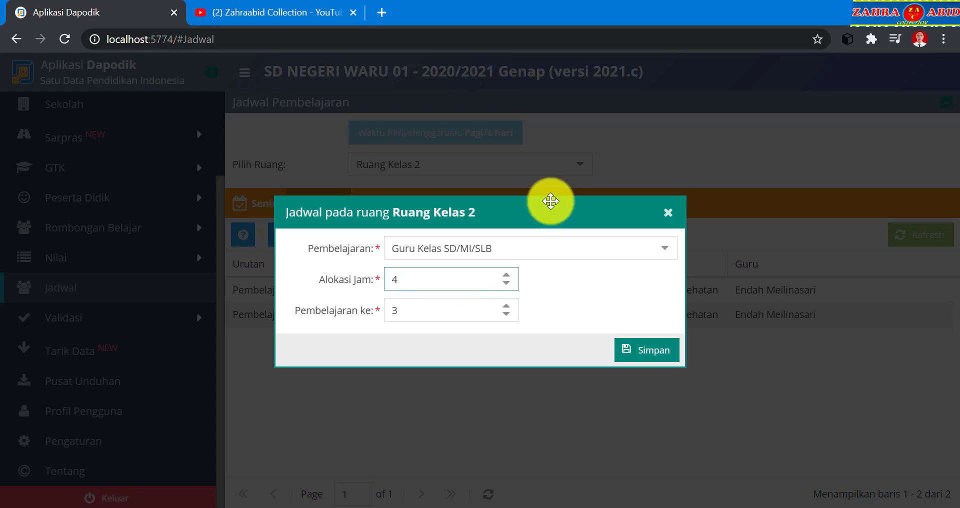
left_click(656, 356)
left_click(481, 312)
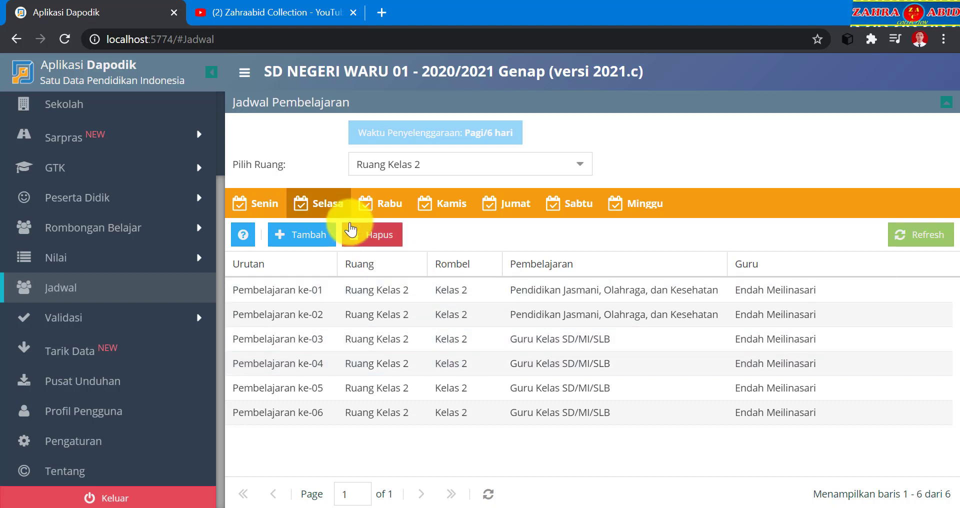
Add Guru Kelas SD/MI/SLB to the Rabu schedule of Ruang Kelas 2 with 2 hours starting at lesson 1, and save it.
left_click(376, 208)
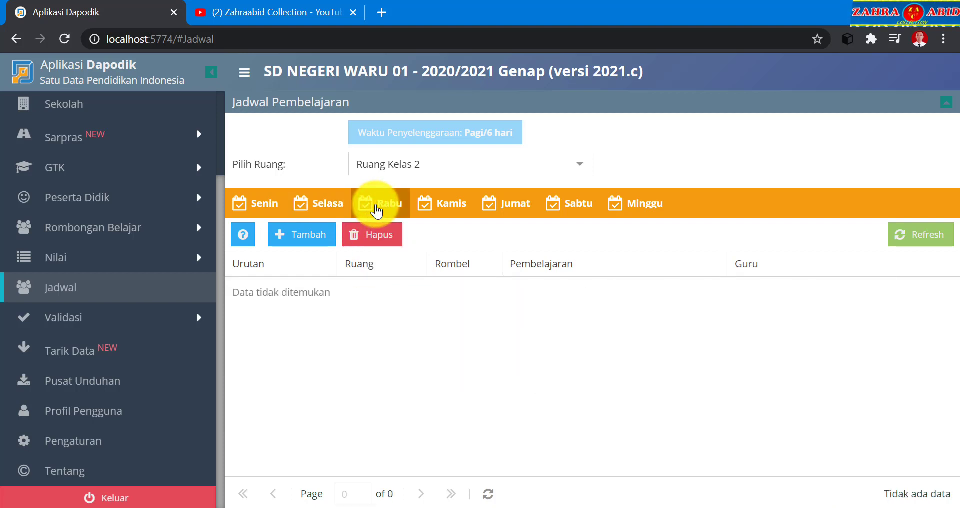
left_click(316, 238)
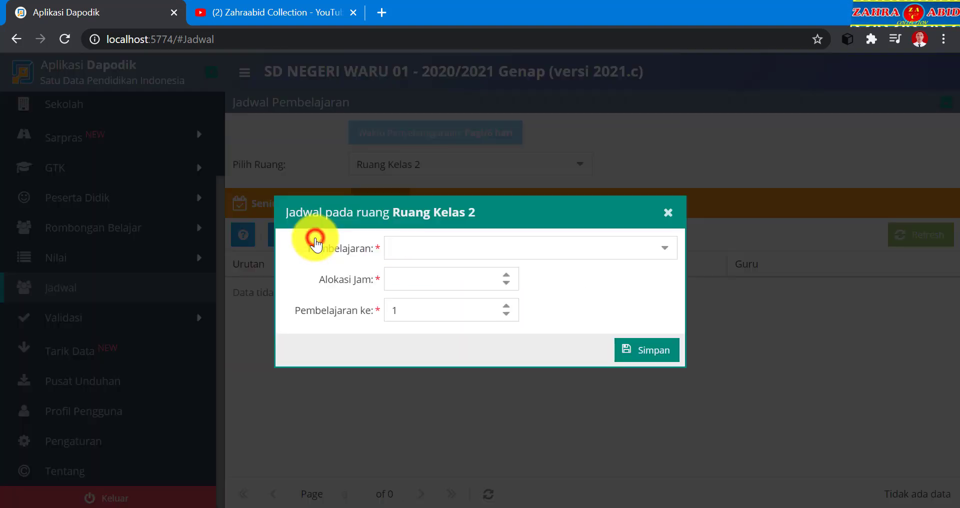
left_click(669, 251)
scroll(648, 290, "down", 5)
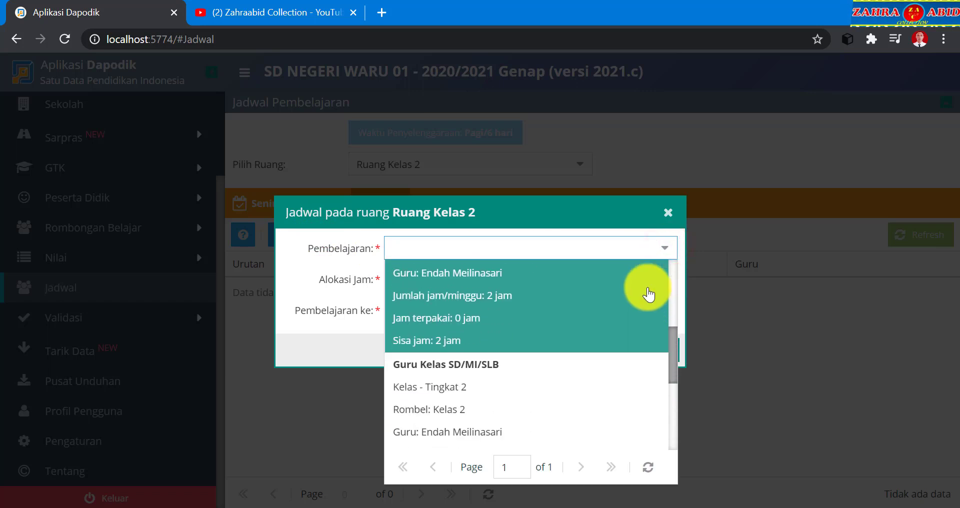
left_click(616, 378)
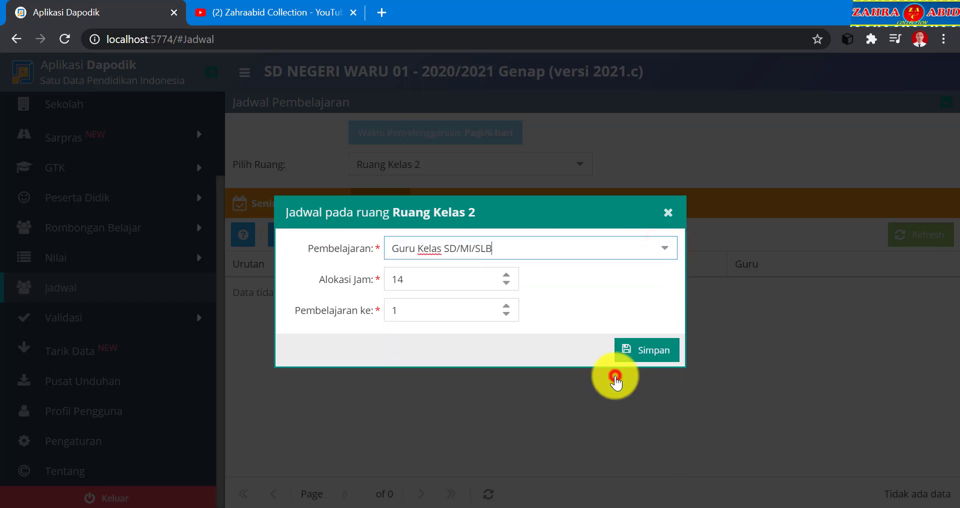
left_click(453, 281)
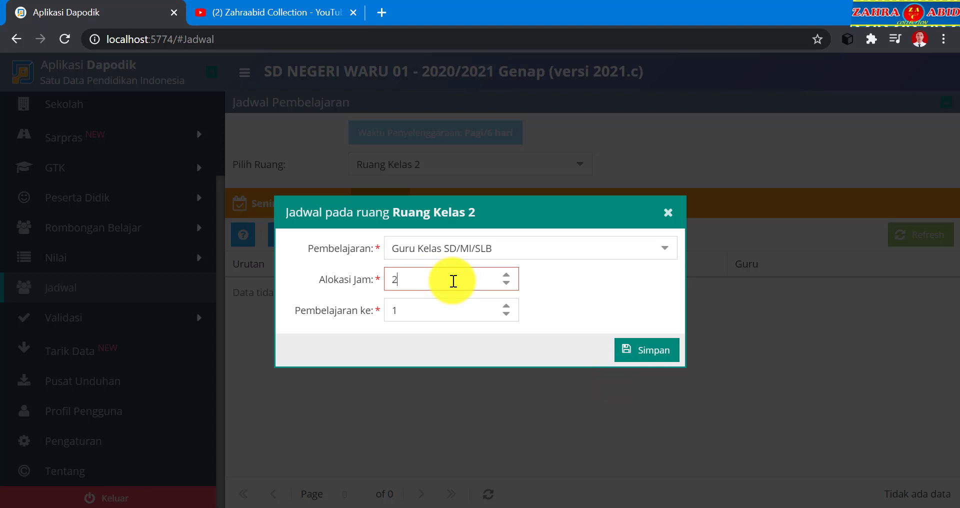
left_click(666, 358)
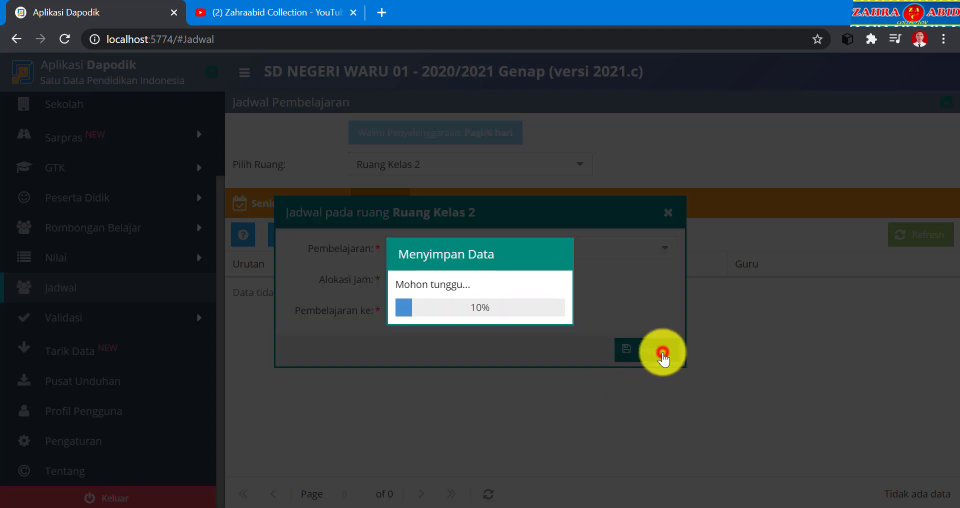
left_click(486, 320)
Add Pendidikan Agama Islam to the Rabu schedule of Ruang Kelas 2 with 2 hours starting at lesson 3, and save it.
left_click(315, 235)
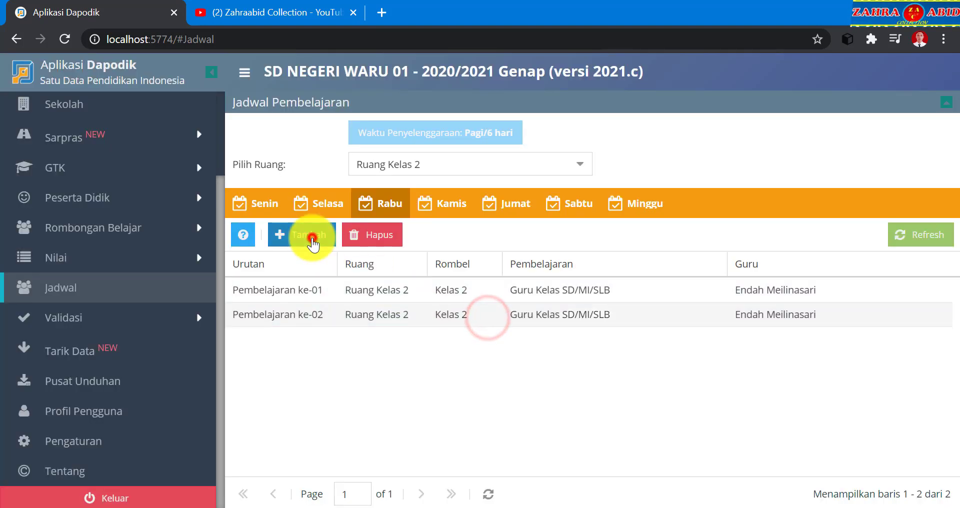
left_click(661, 259)
left_click(637, 281)
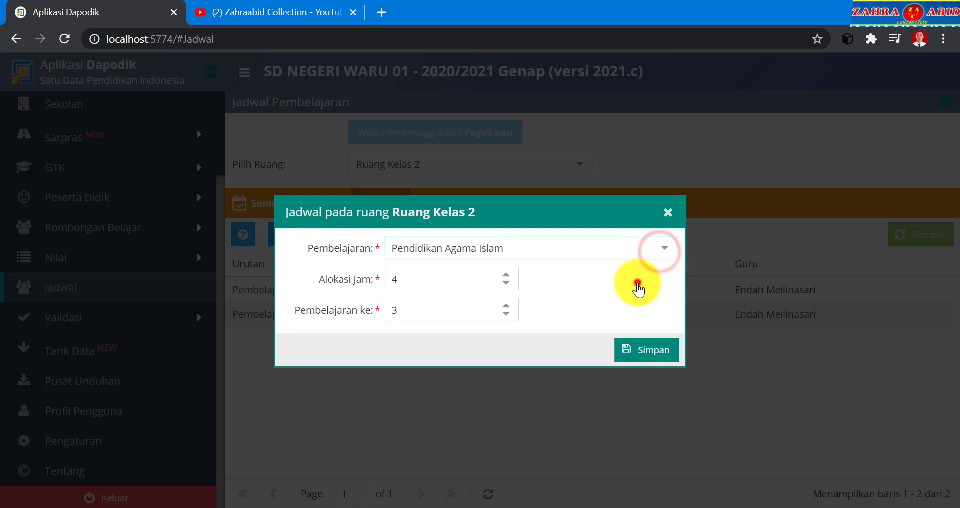
double_click(508, 284)
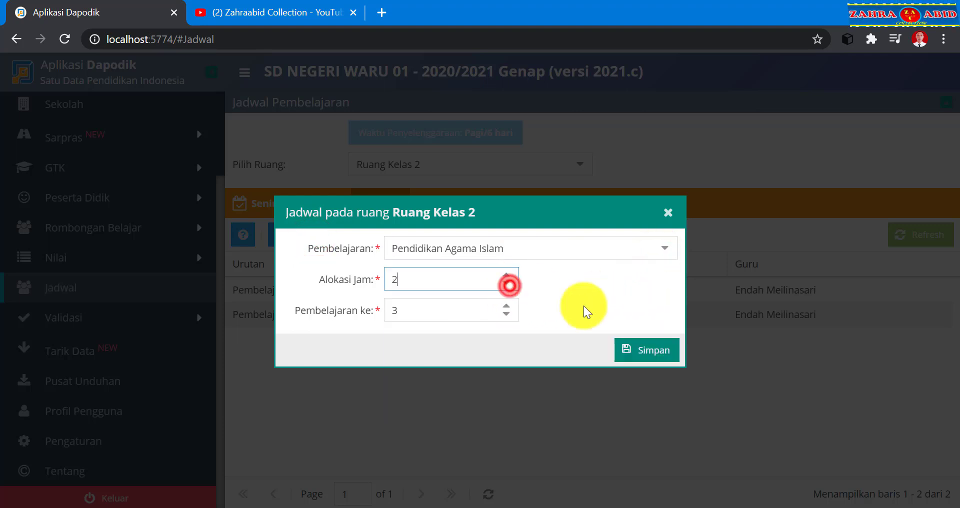
left_click(640, 353)
left_click(493, 318)
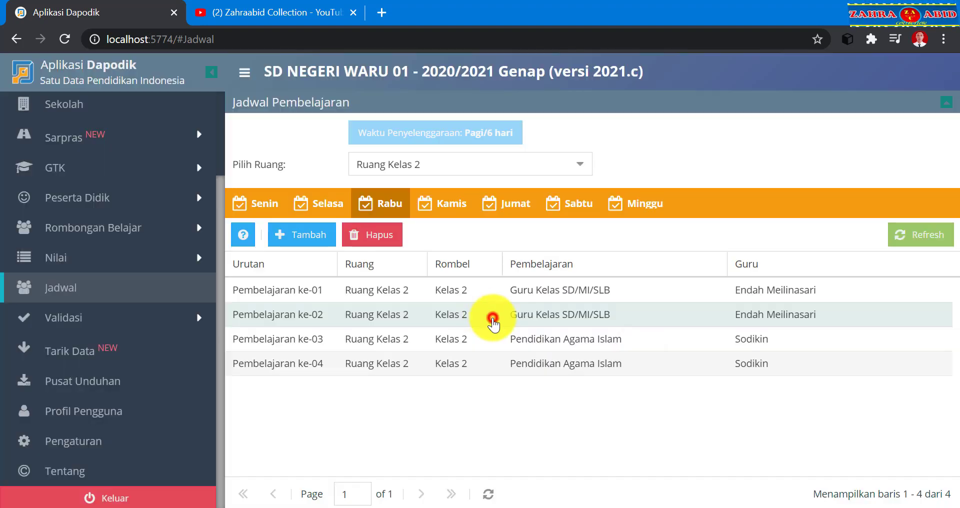
Add Guru Kelas SD/MI/SLB to the Rabu schedule of Ruang Kelas 2 with 2 hours starting at lesson 5, and save it.
left_click(302, 238)
left_click(663, 253)
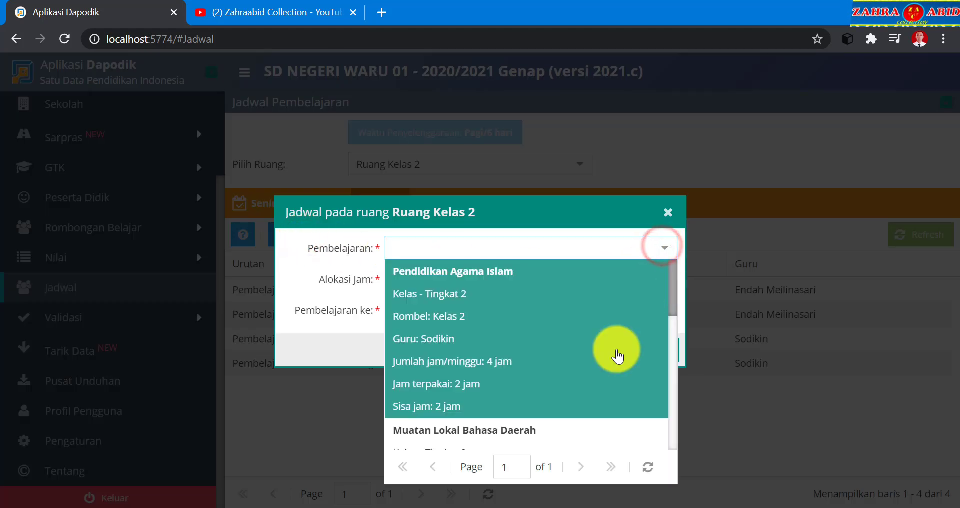
scroll(617, 355, "down", 3)
left_click(609, 383)
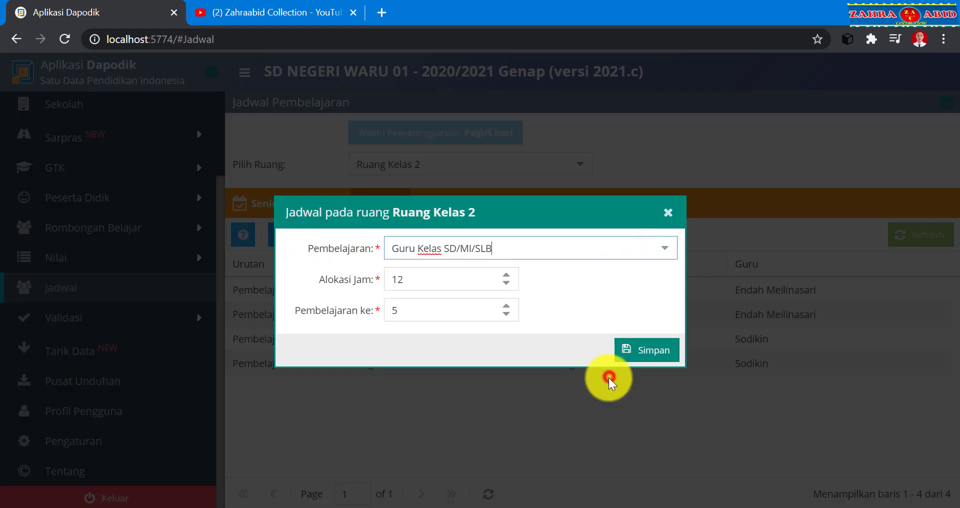
left_click(455, 286)
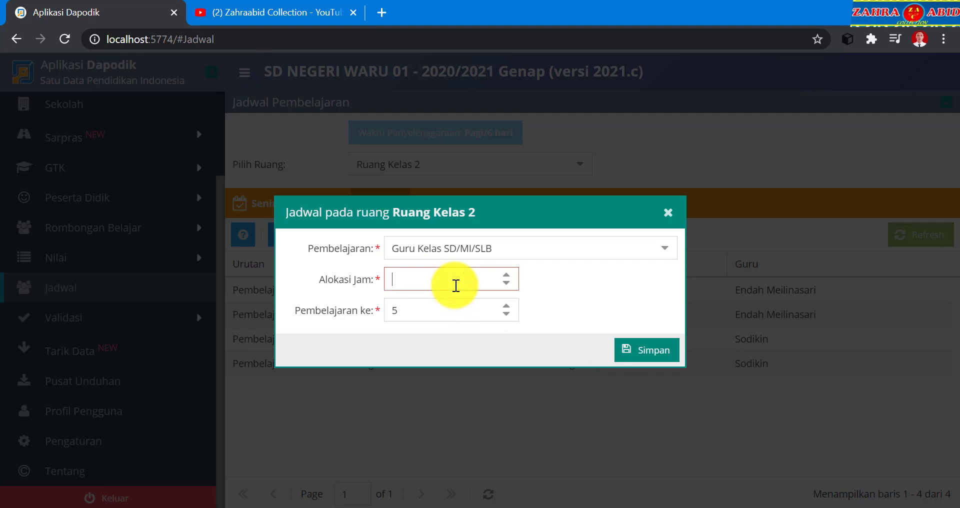
left_click(632, 352)
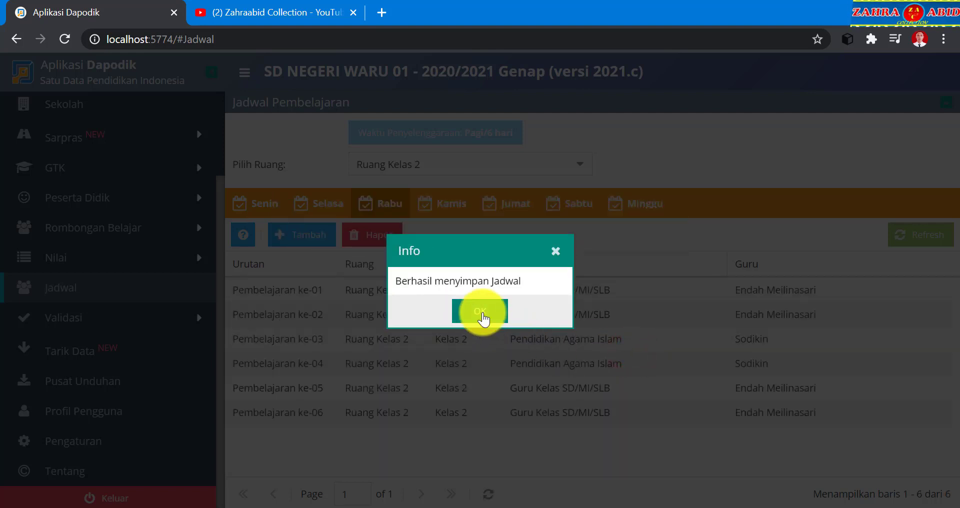
left_click(483, 314)
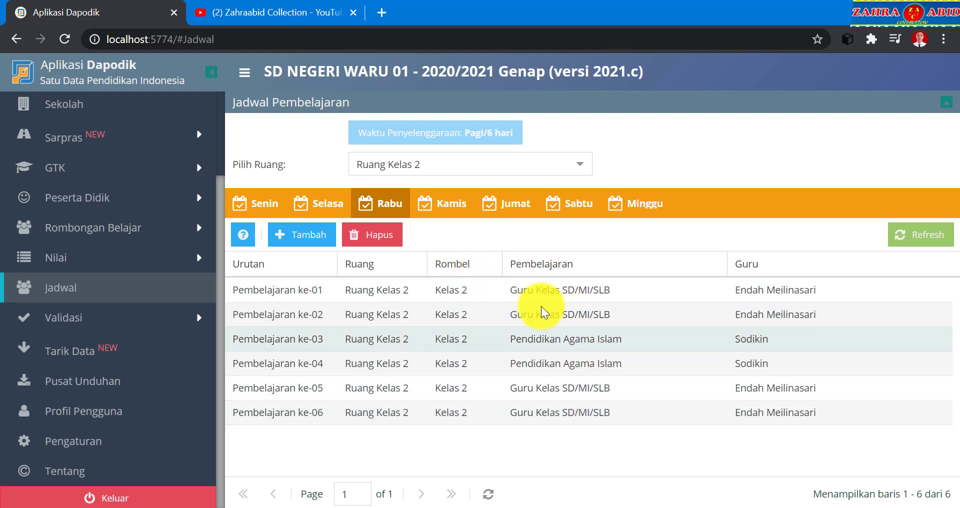
Add Guru Kelas SD/MI/SLB to the Kamis schedule of Ruang Kelas 2 with 6 hours starting at lesson 1, and save it.
left_click(455, 212)
left_click(328, 232)
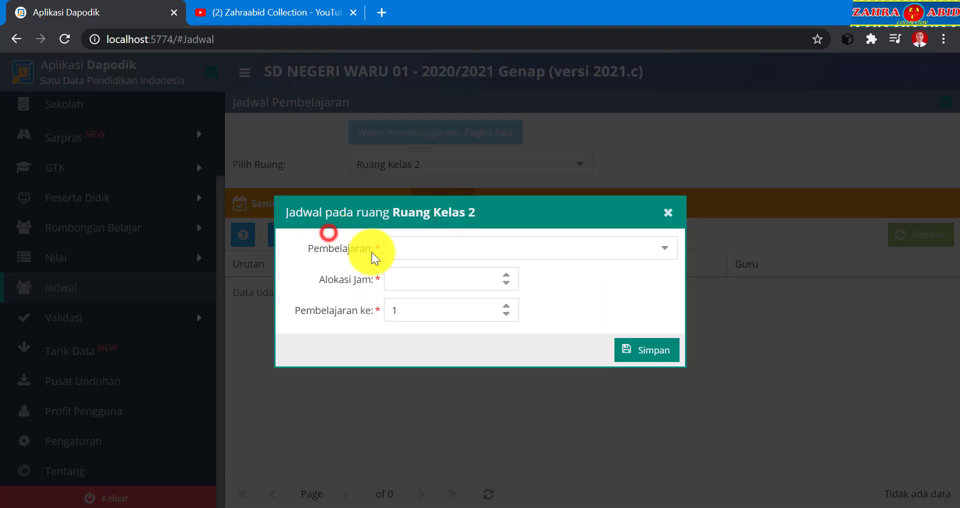
left_click(663, 250)
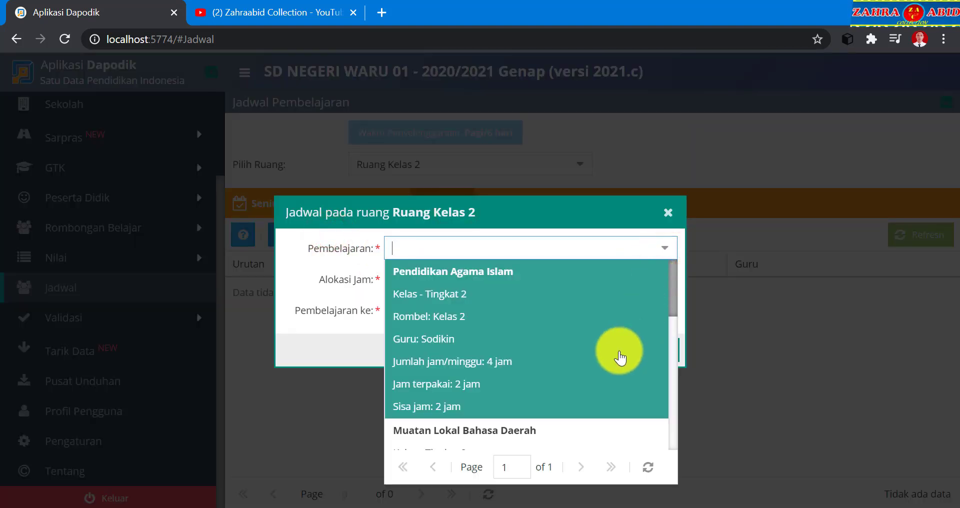
scroll(619, 357, "down", 2)
scroll(611, 406, "down", 1)
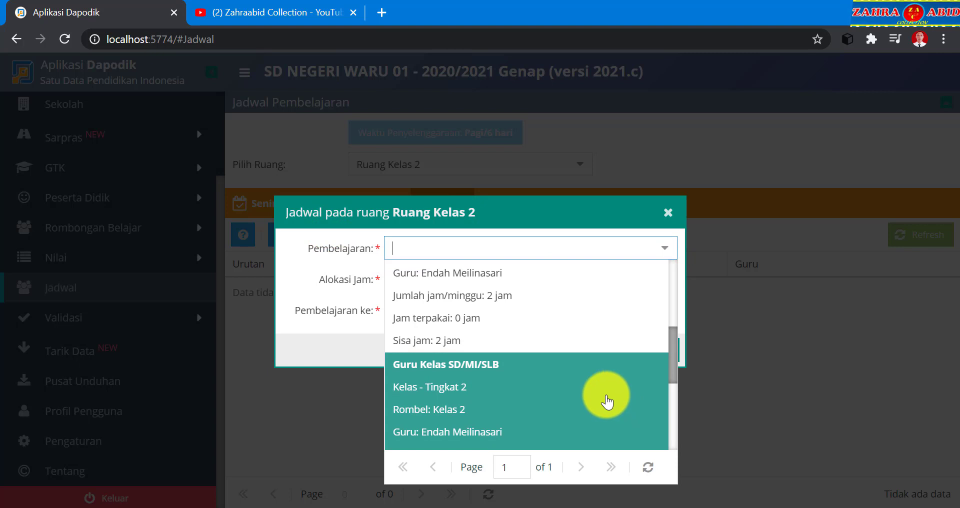
left_click(606, 402)
left_click(475, 278)
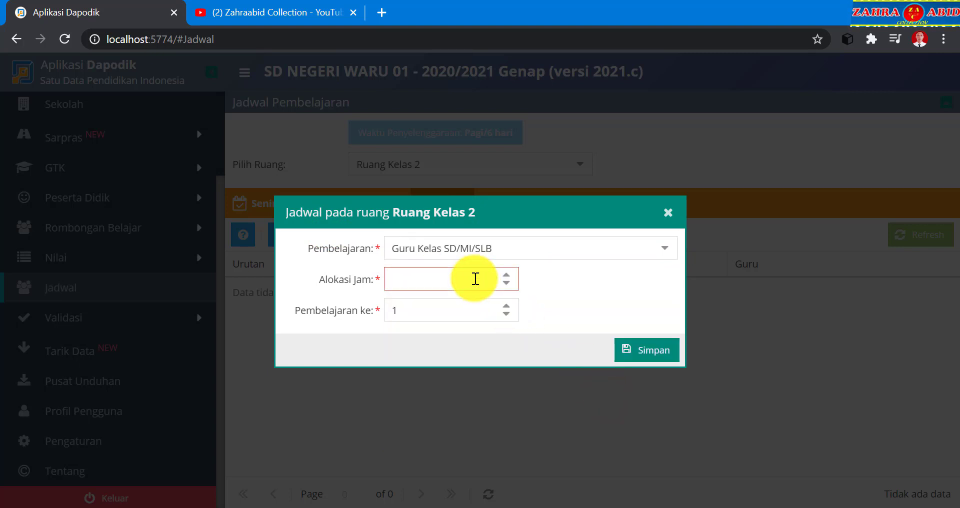
left_click(637, 350)
left_click(487, 306)
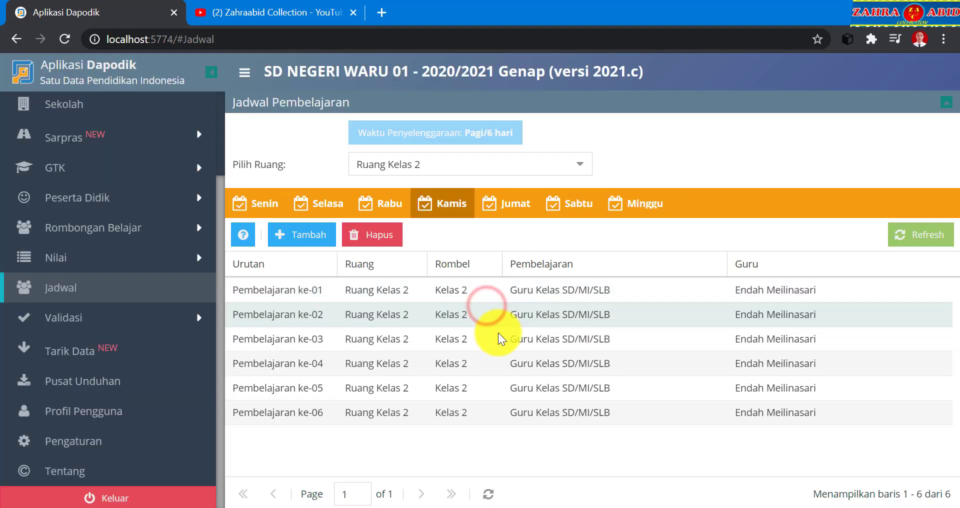
Add Guru Kelas SD/MI/SLB to the Jumat schedule of Ruang Kelas 2 with 2 hours starting at lesson 1, and save it.
left_click(507, 205)
left_click(323, 239)
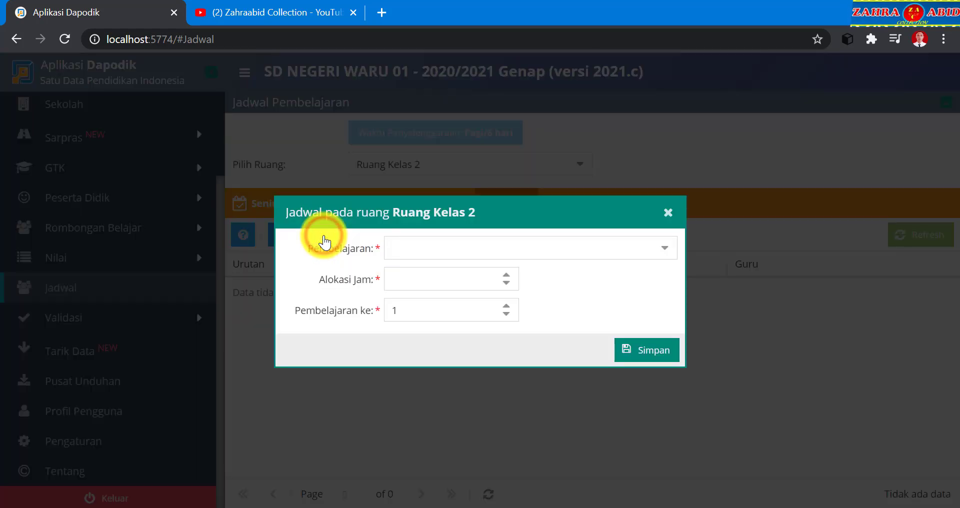
left_click(665, 250)
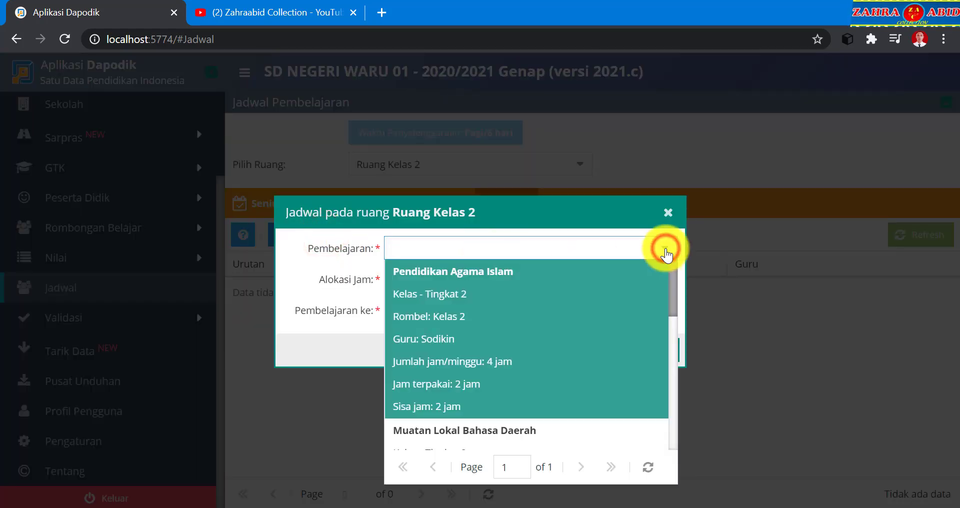
scroll(561, 336, "down", 5)
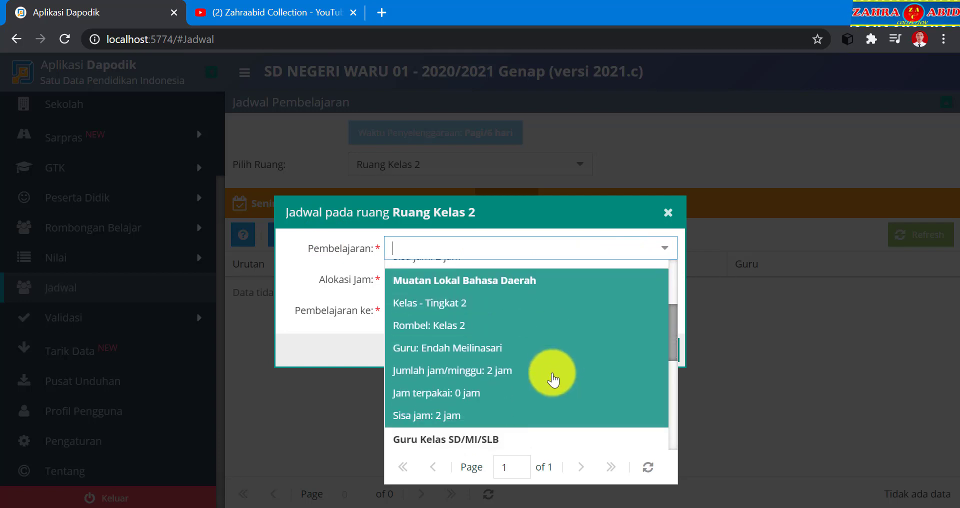
left_click(552, 375)
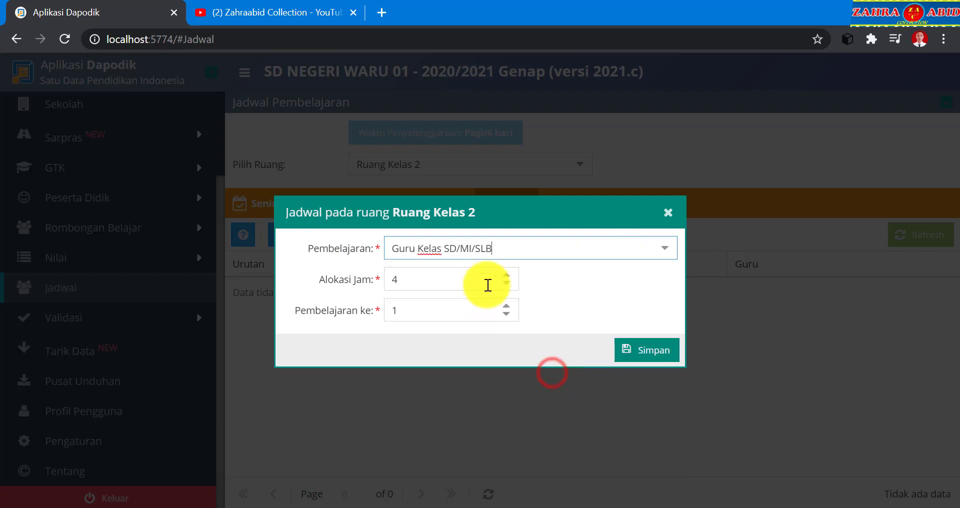
left_click(505, 284)
left_click(505, 284)
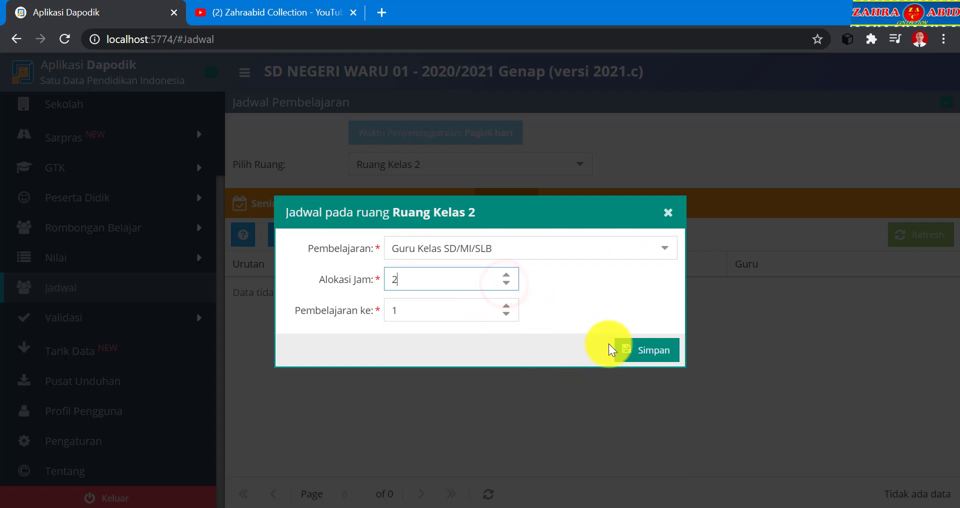
left_click(638, 351)
left_click(482, 313)
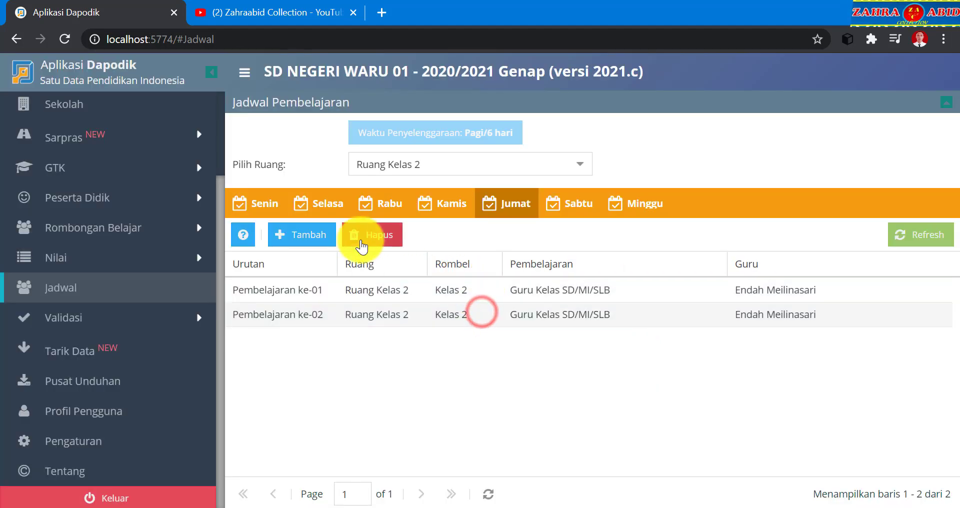
Add Pendidikan Jasmani, Olahraga, dan Kesehatan to the Jumat schedule of Ruang Kelas 2 with 2 hours starting at lesson 3, and save it.
left_click(320, 234)
left_click(667, 248)
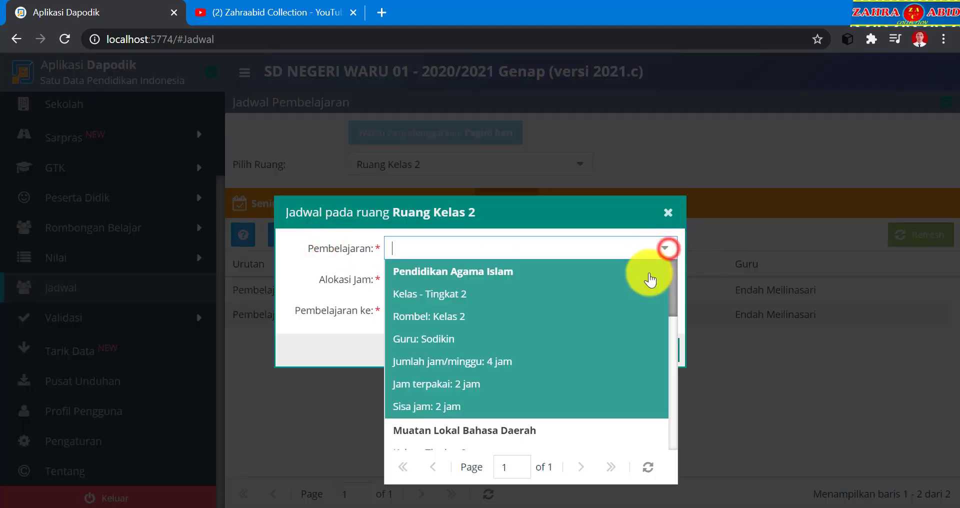
scroll(649, 289, "down", 5)
scroll(645, 287, "up", 2)
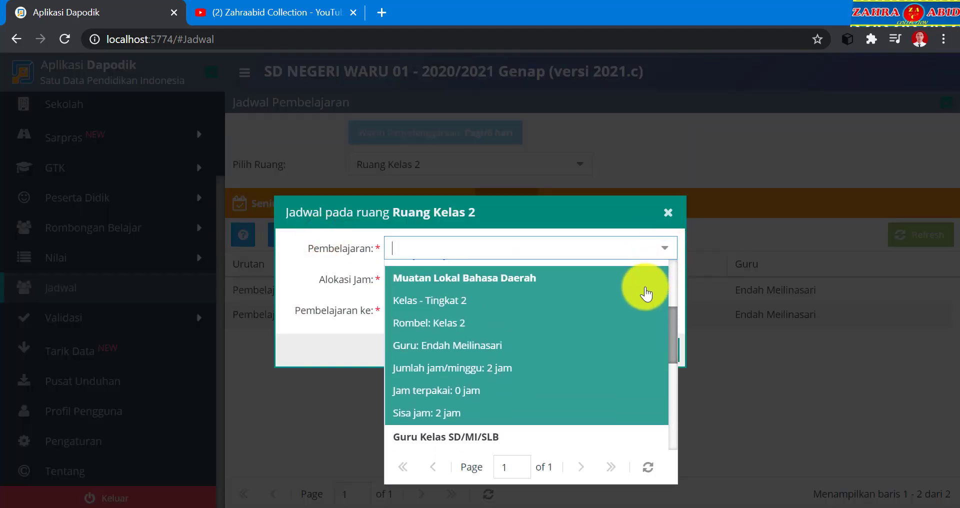
scroll(627, 315, "down", 4)
left_click(606, 390)
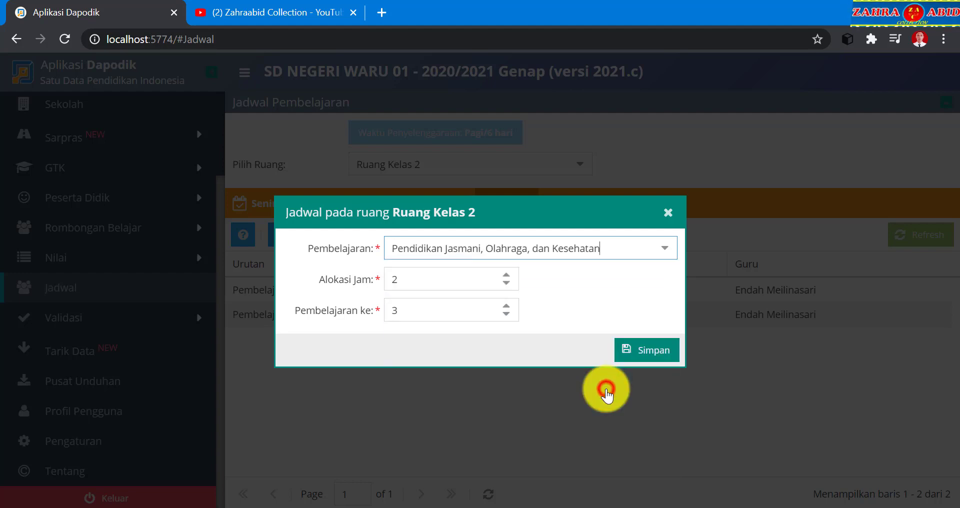
left_click(627, 357)
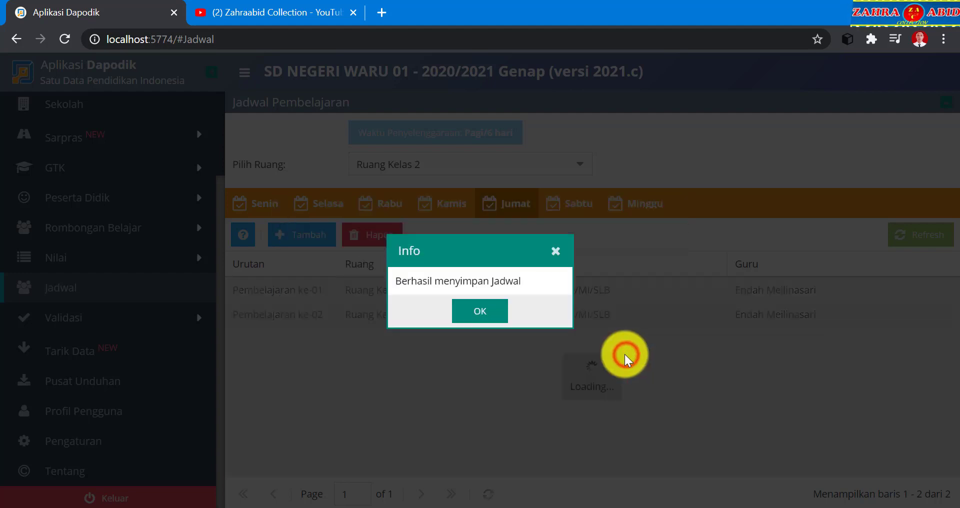
left_click(496, 307)
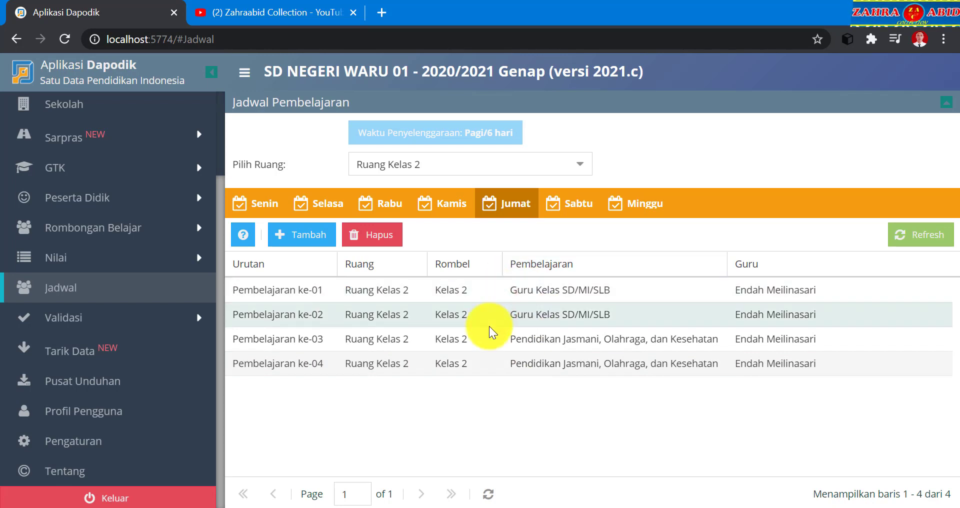
Add Pendidikan Agama Islam to the Sabtu schedule of Ruang Kelas 2 with 2 hours starting at lesson 1, and save it.
left_click(552, 205)
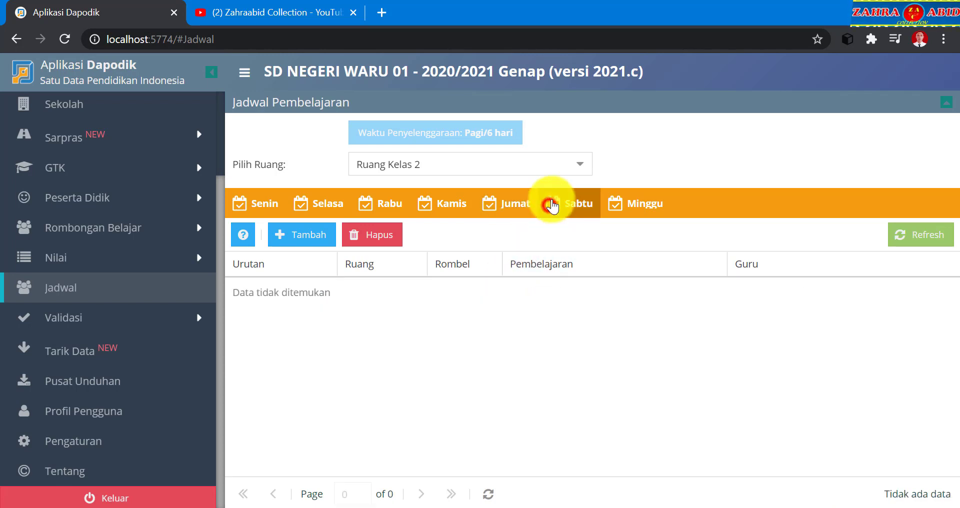
left_click(283, 234)
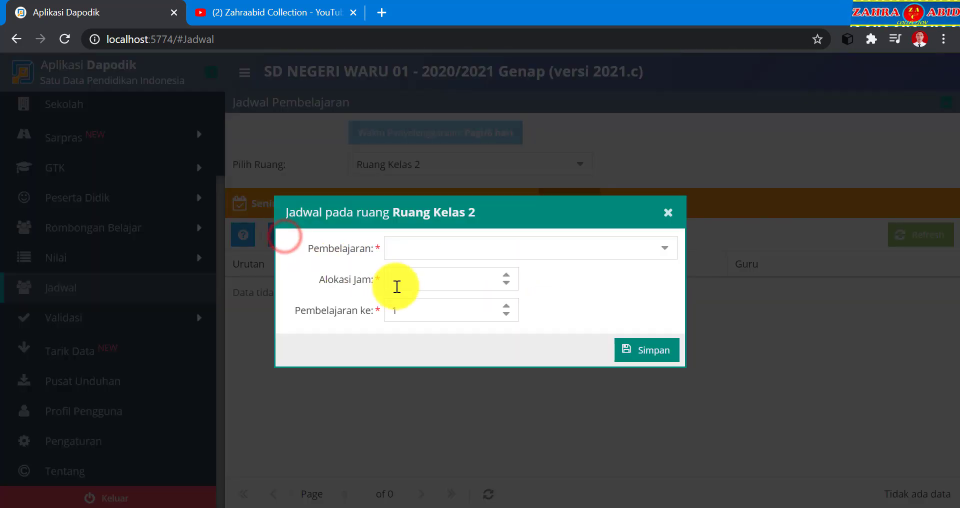
left_click(654, 251)
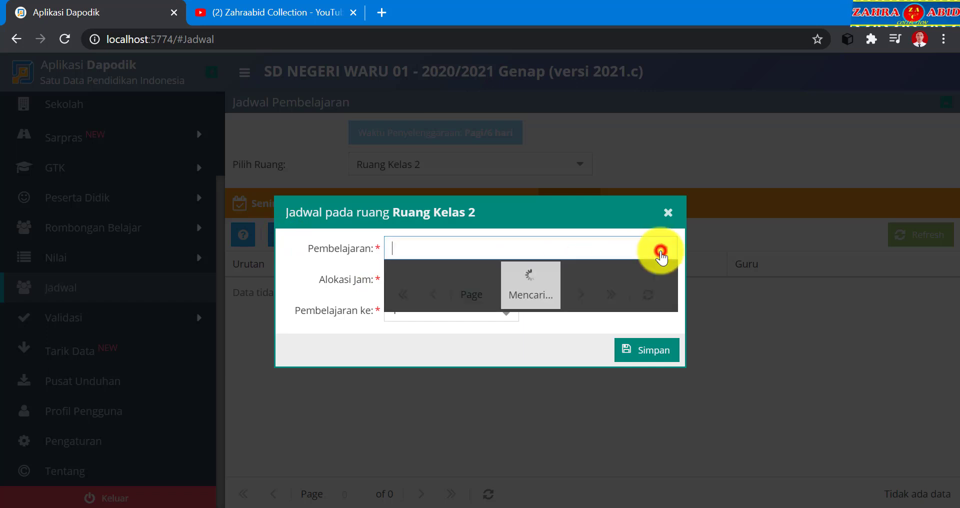
left_click(612, 294)
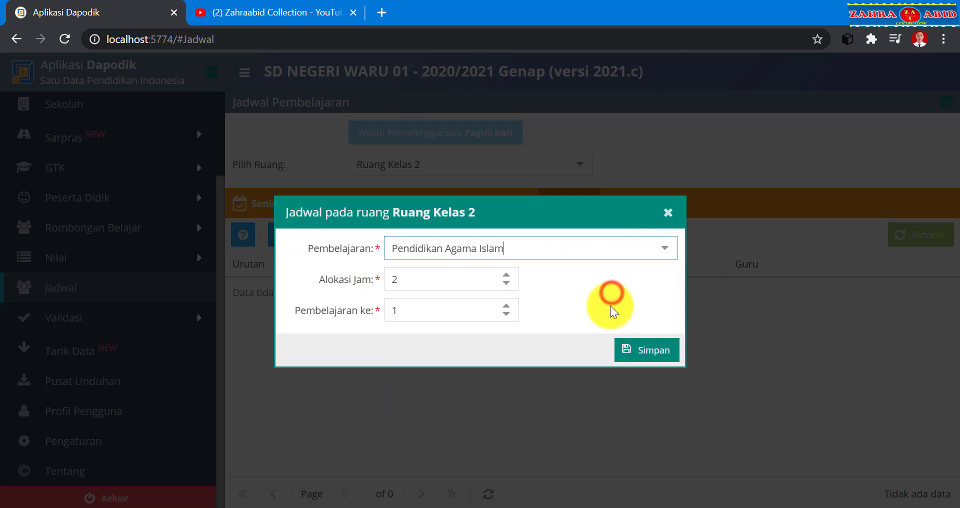
left_click(636, 351)
left_click(501, 316)
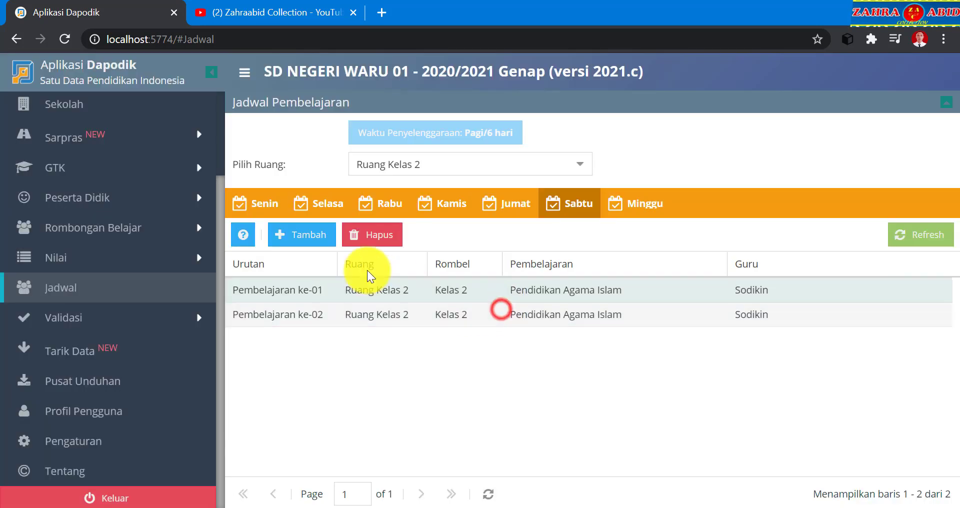
Add Guru Kelas SD/MI/SLB to the Sabtu schedule of Ruang Kelas 2 with 2 hours starting at lesson 3, and save it.
left_click(318, 235)
left_click(664, 253)
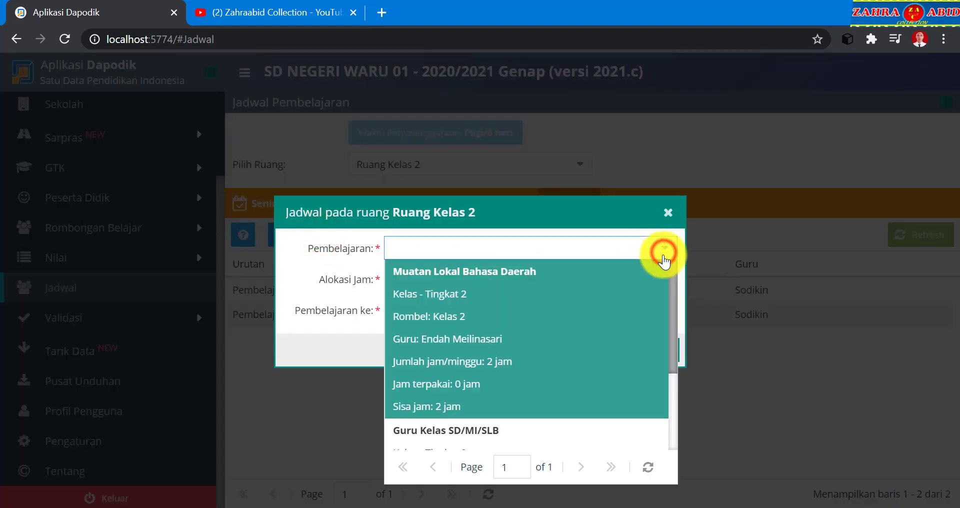
scroll(607, 350, "down", 2)
left_click(606, 352)
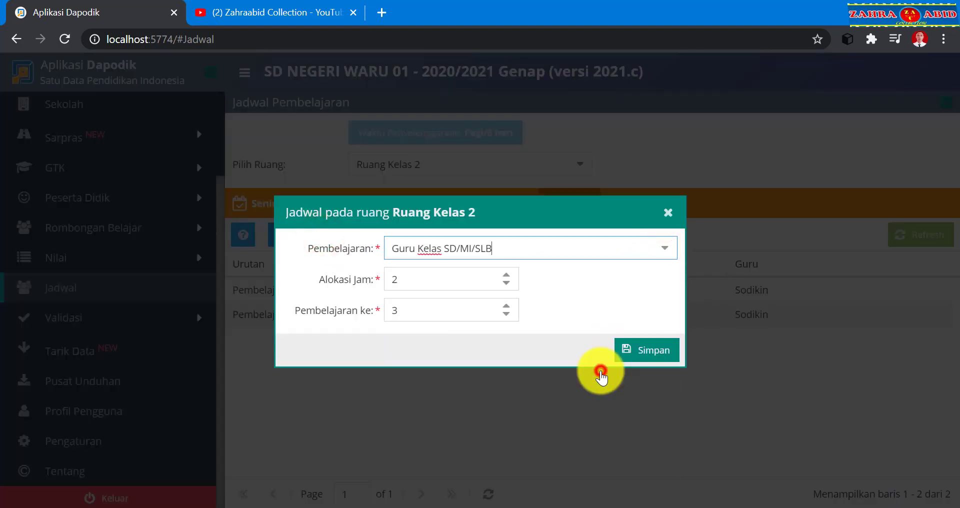
left_click(633, 350)
left_click(463, 305)
Add Muatan Lokal Bahasa Daerah to the Sabtu schedule of Ruang Kelas 2 with 2 hours starting at lesson 5, save it and refresh the list.
left_click(328, 236)
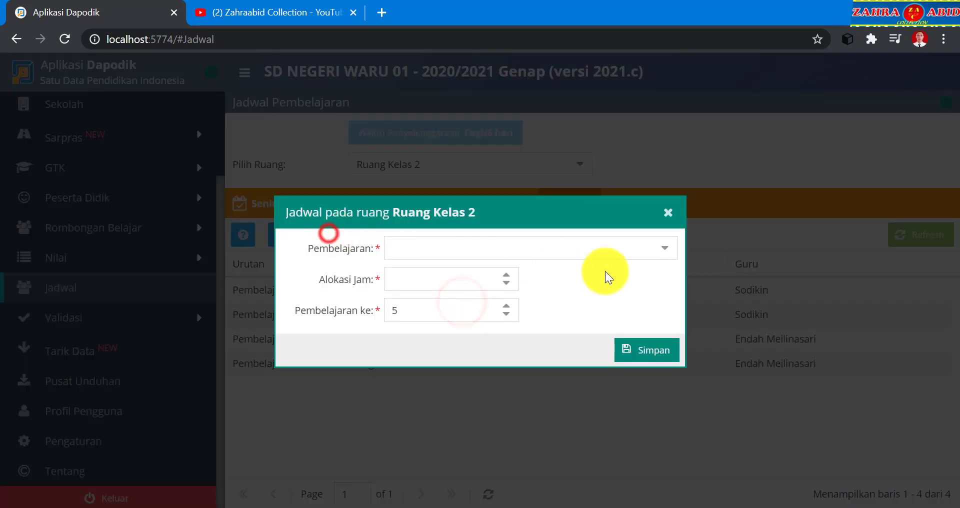
left_click(664, 255)
left_click(651, 296)
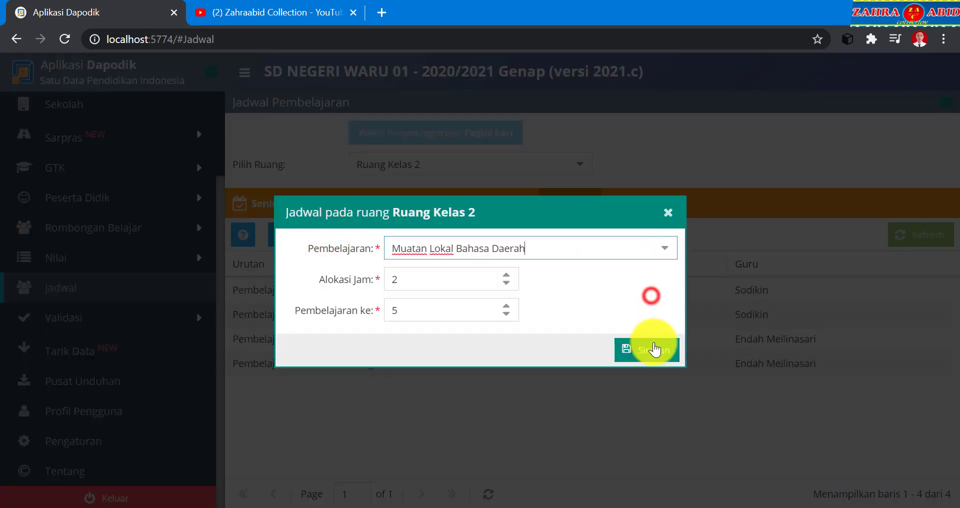
left_click(654, 344)
left_click(476, 310)
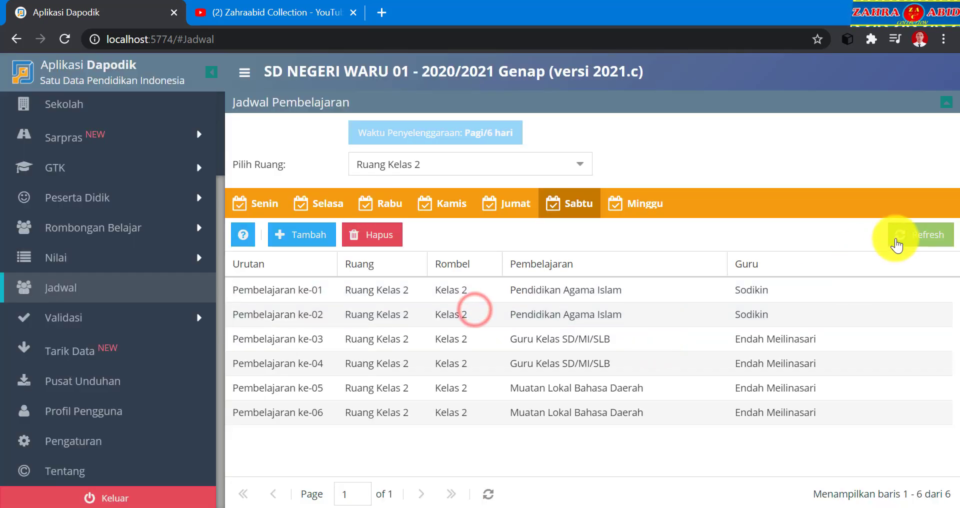
left_click(930, 241)
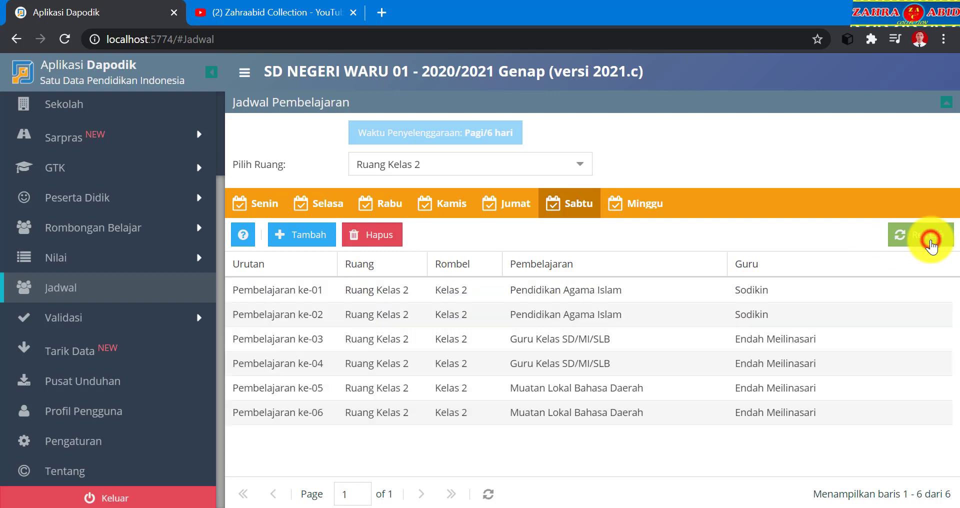
Switch to Ruang Kelas 3 and add Guru Kelas SD/MI/SLB to its Senin schedule with 6 hours starting at lesson 1, saving the entry.
left_click(582, 164)
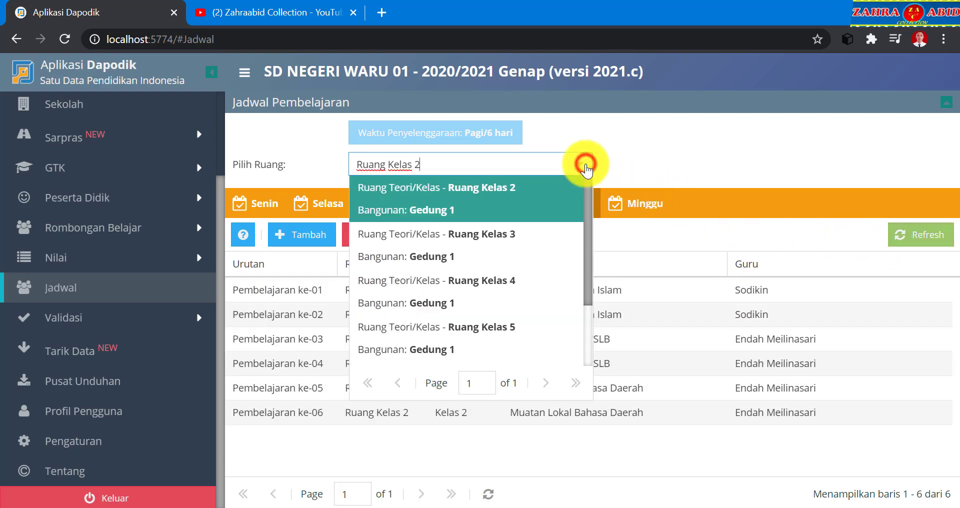
left_click(545, 235)
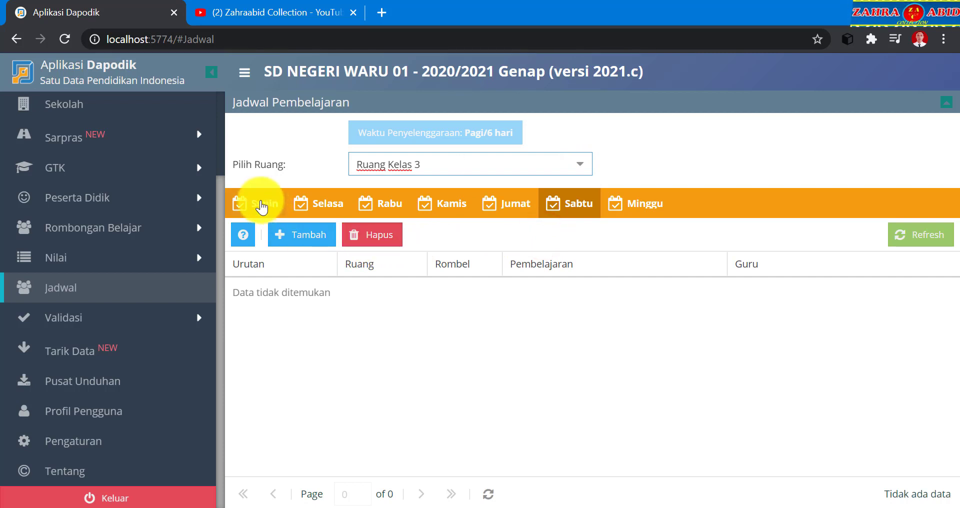
left_click(261, 205)
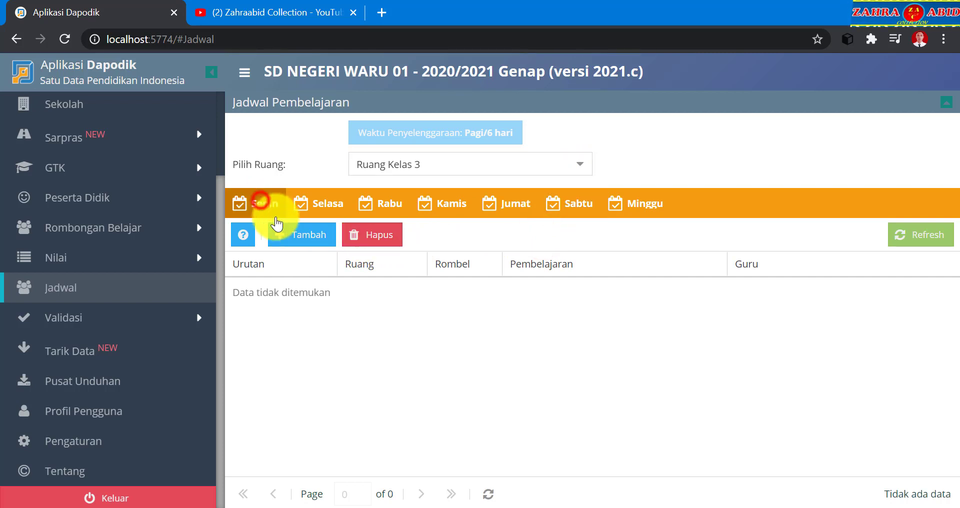
left_click(279, 233)
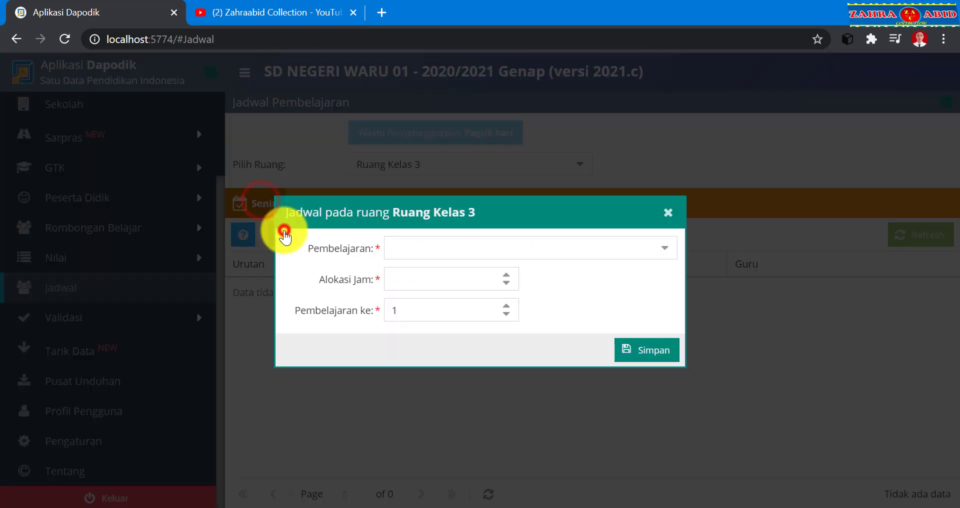
left_click(670, 253)
scroll(637, 350, "down", 3)
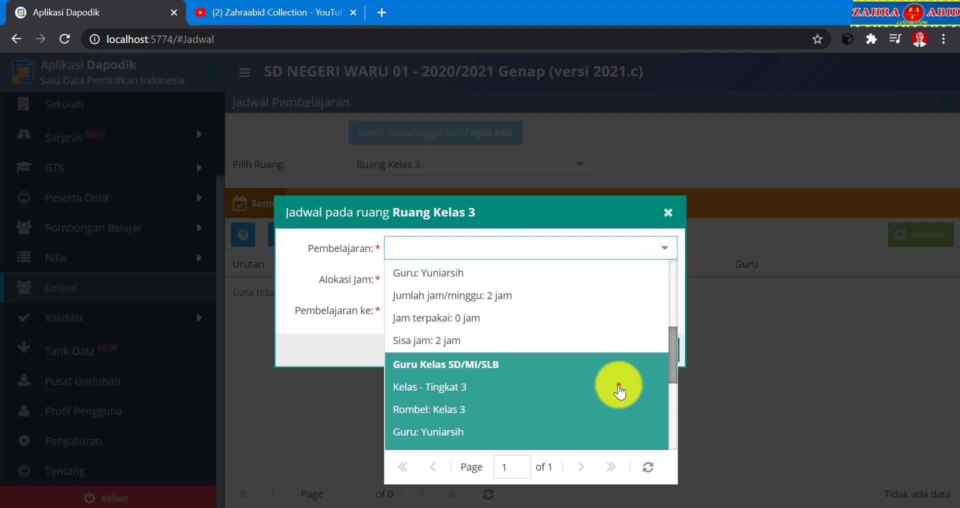
left_click(620, 391)
left_click(475, 281)
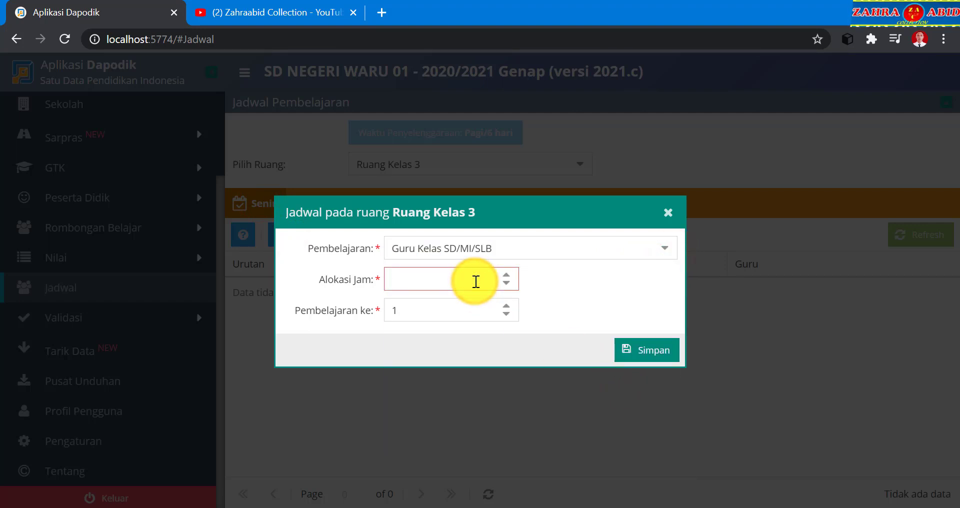
left_click(633, 350)
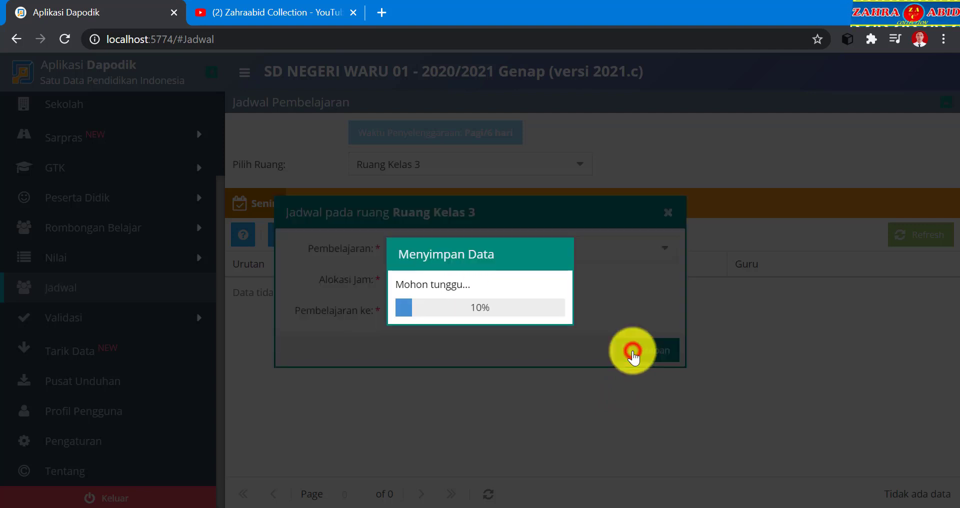
left_click(496, 312)
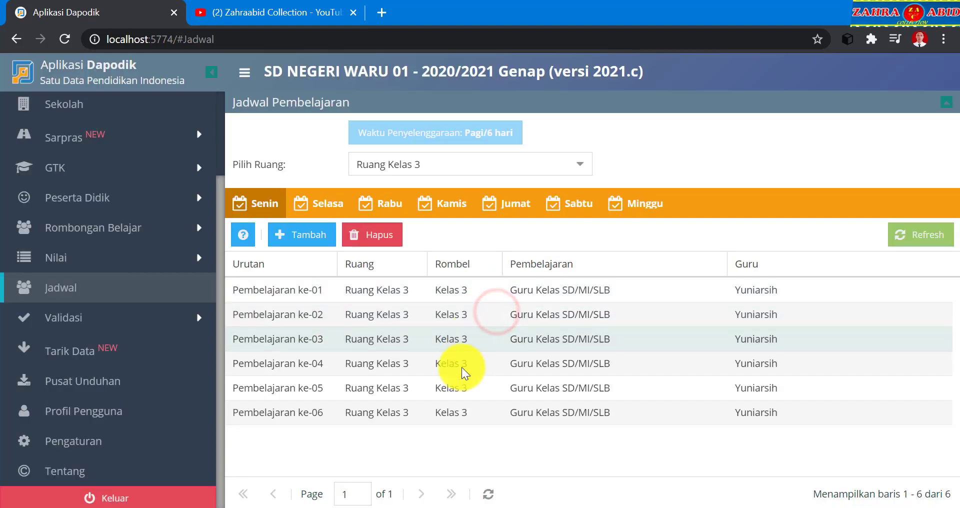
Add Guru Kelas SD/MI/SLB to the Selasa schedule of Ruang Kelas 3 with 2 hours starting at lesson 1, and save it.
left_click(317, 205)
left_click(328, 235)
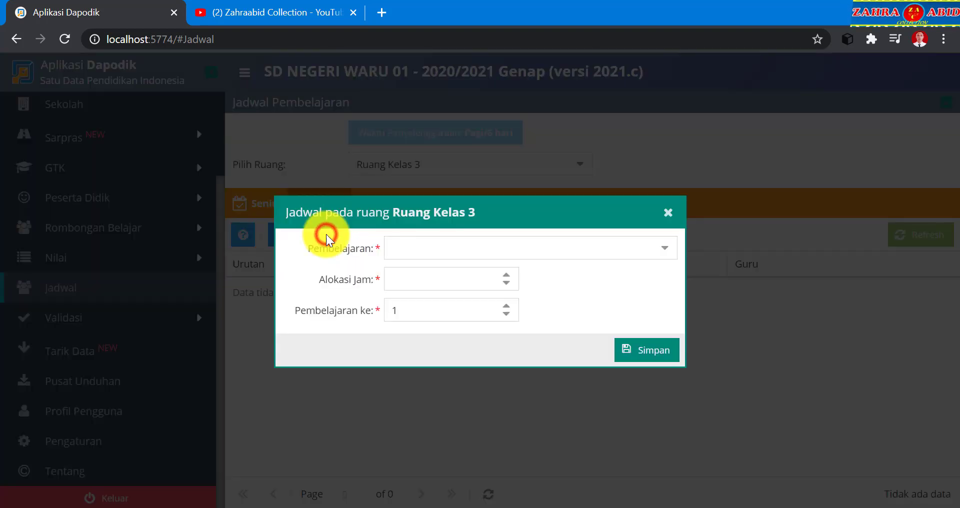
left_click(663, 249)
scroll(643, 297, "down", 6)
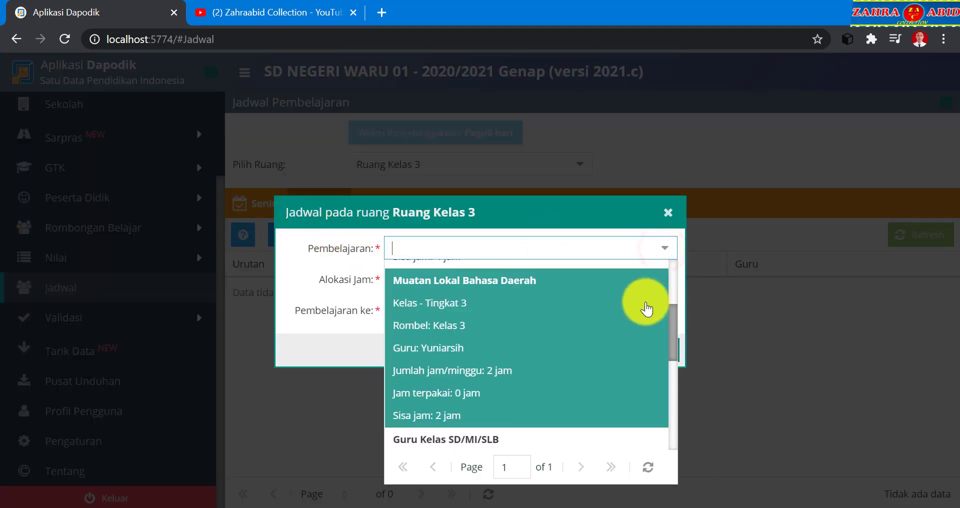
left_click(631, 333)
left_click(483, 279)
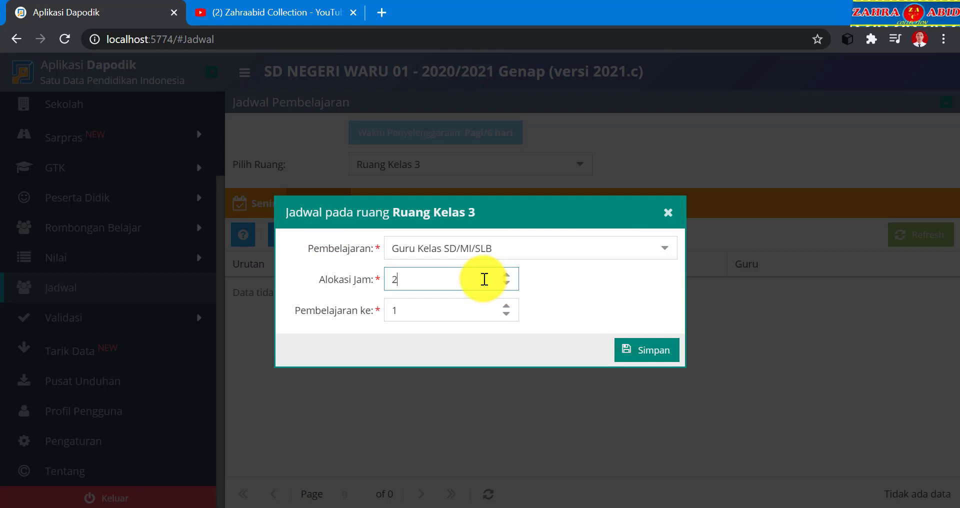
left_click(638, 345)
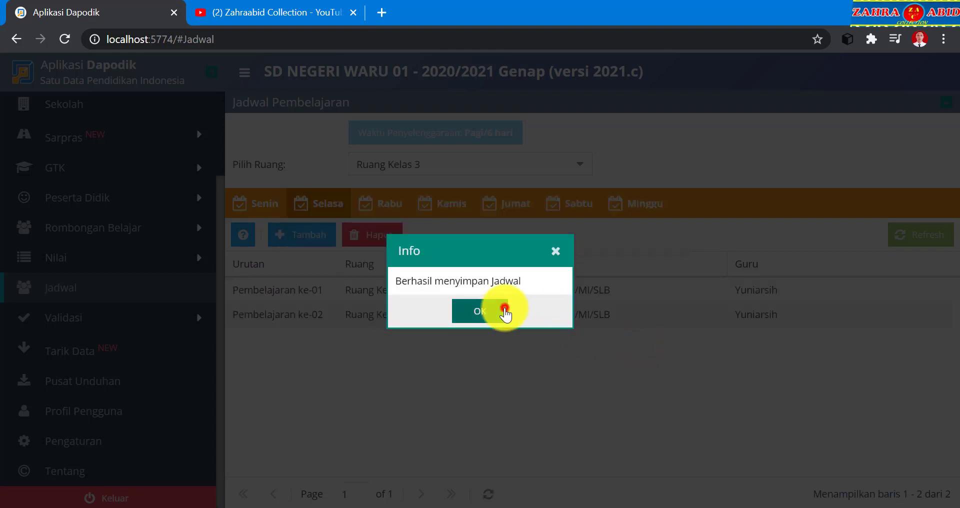
left_click(504, 311)
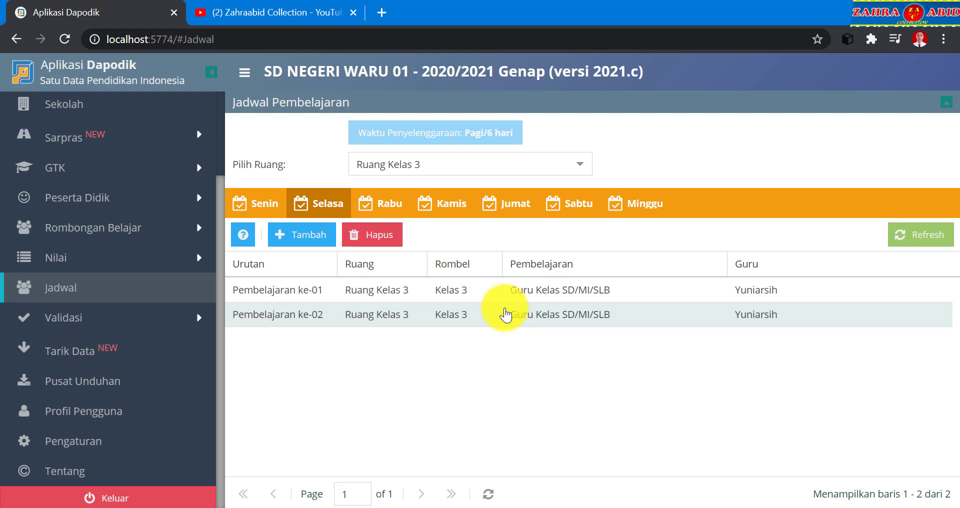
Add Pendidikan Agama Islam to the Selasa schedule of Ruang Kelas 3 with 2 hours starting at lesson 3, and save it.
left_click(315, 235)
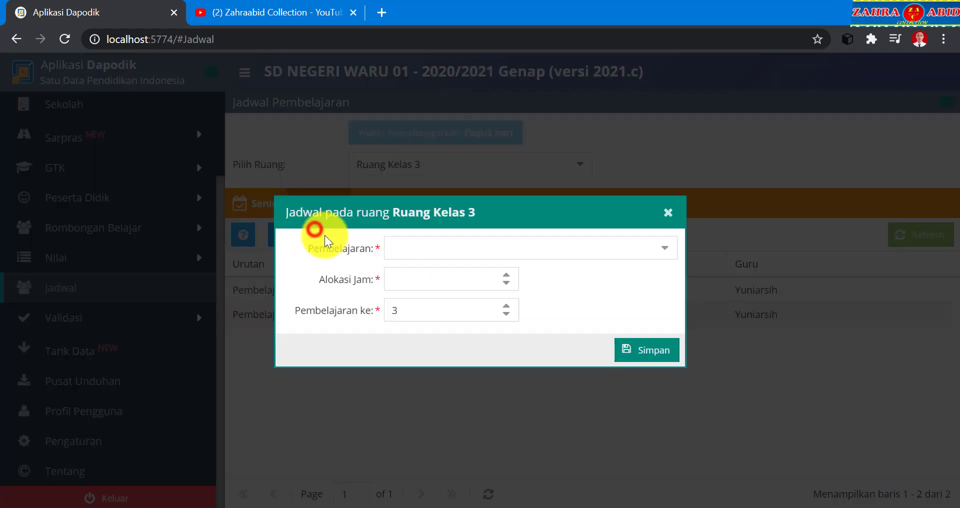
left_click(660, 255)
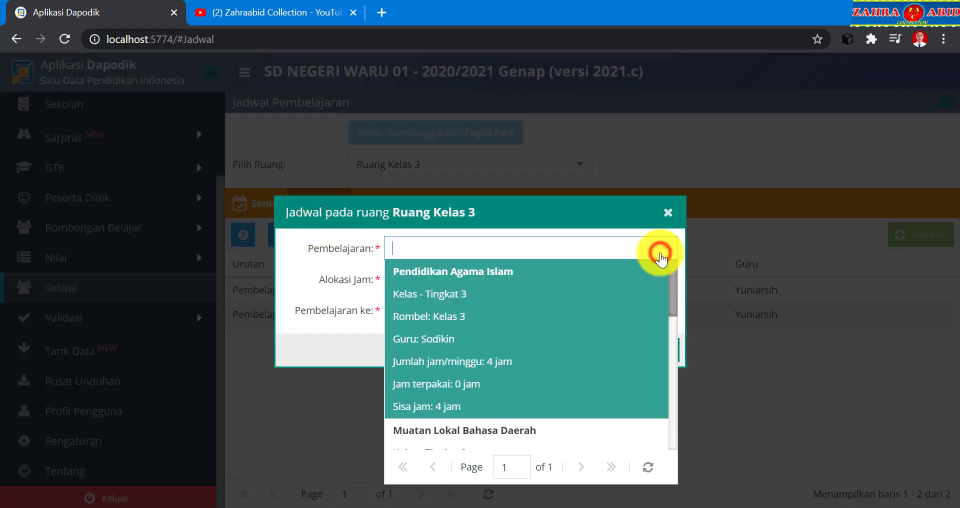
left_click(640, 274)
left_click(506, 283)
left_click(506, 283)
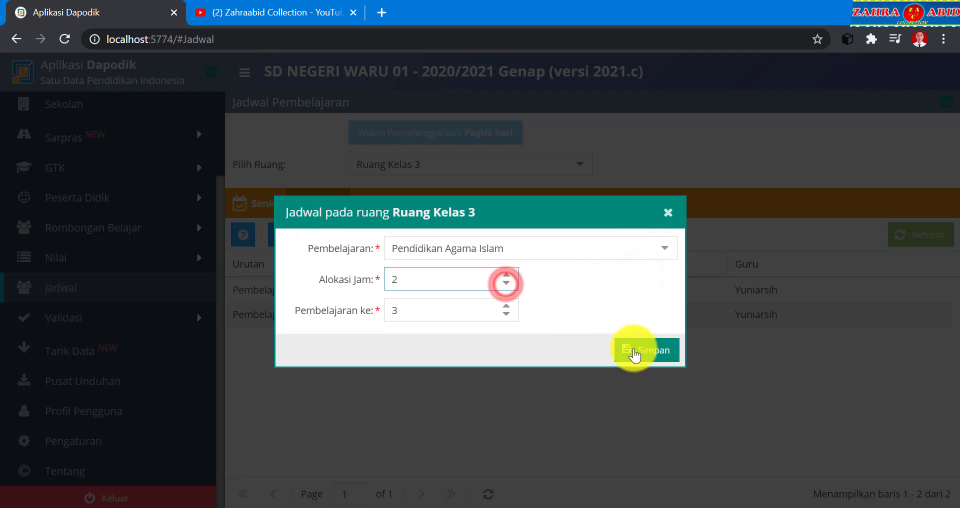
left_click(655, 350)
left_click(489, 315)
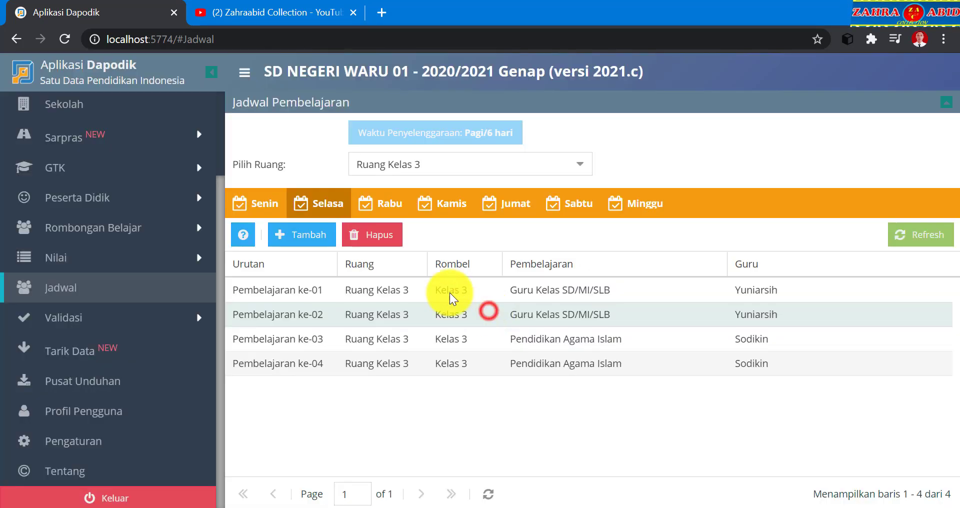
Add Guru Kelas SD/MI/SLB to the Selasa schedule of Ruang Kelas 3 with 2 hours starting at lesson 5, and save it.
left_click(323, 234)
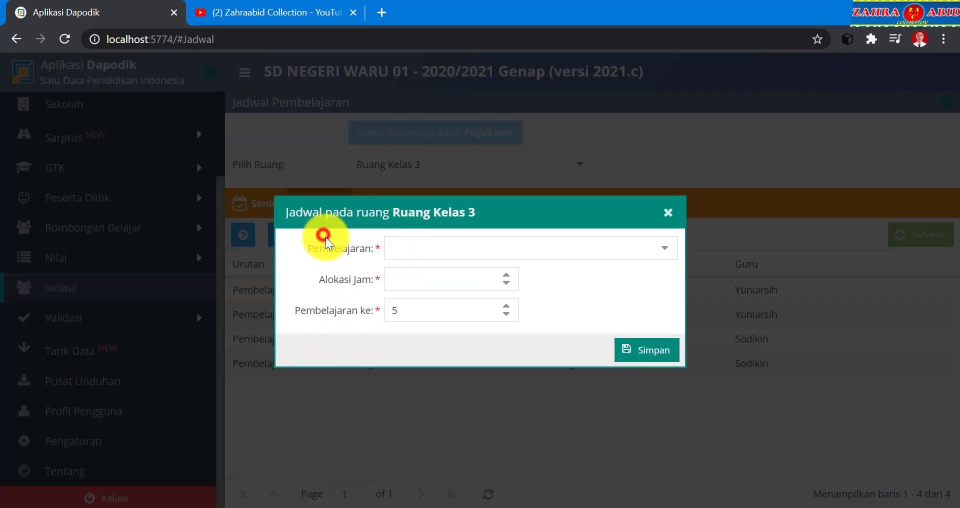
left_click(660, 250)
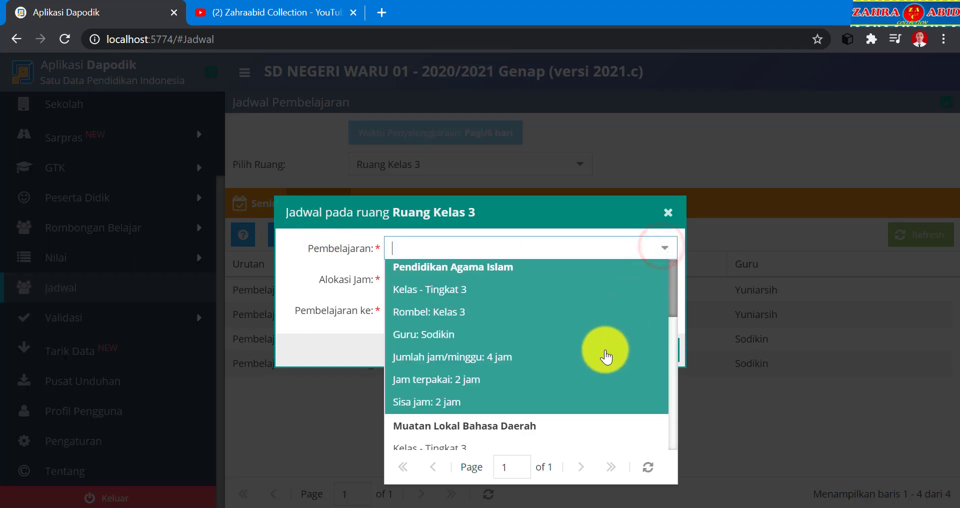
scroll(607, 359, "down", 3)
scroll(606, 358, "down", 1)
left_click(597, 385)
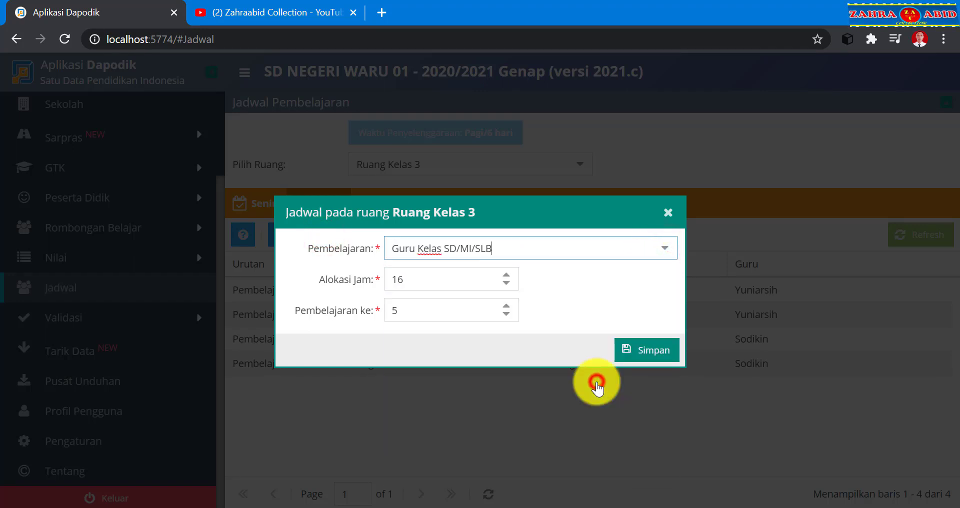
left_click(475, 273)
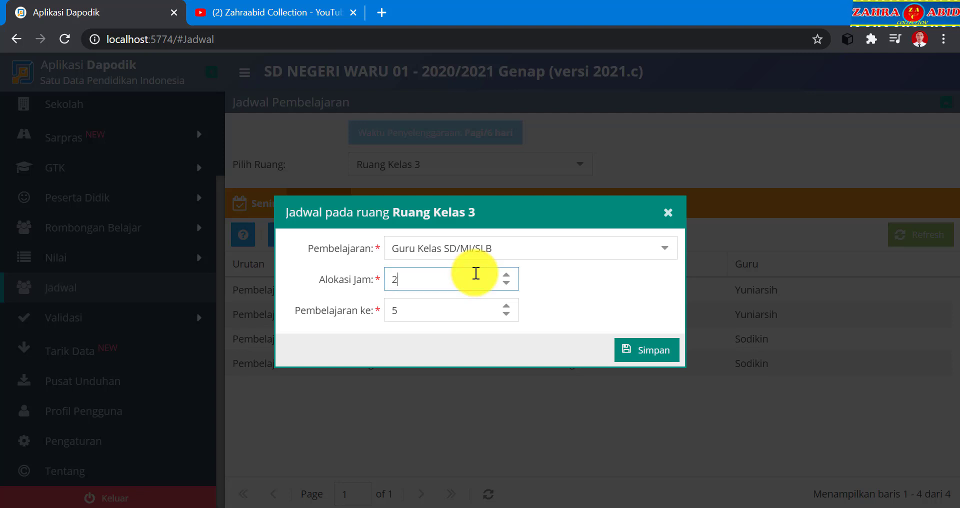
type("2")
left_click(632, 349)
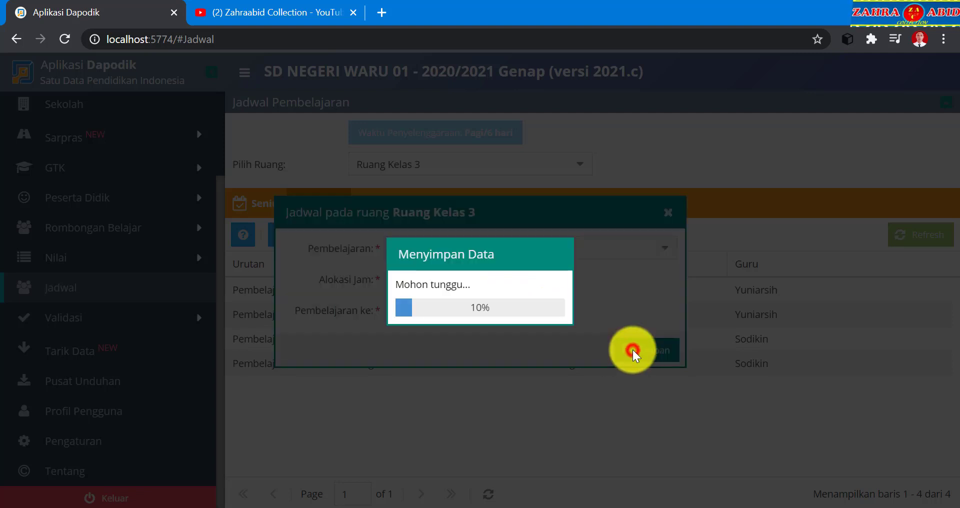
left_click(479, 312)
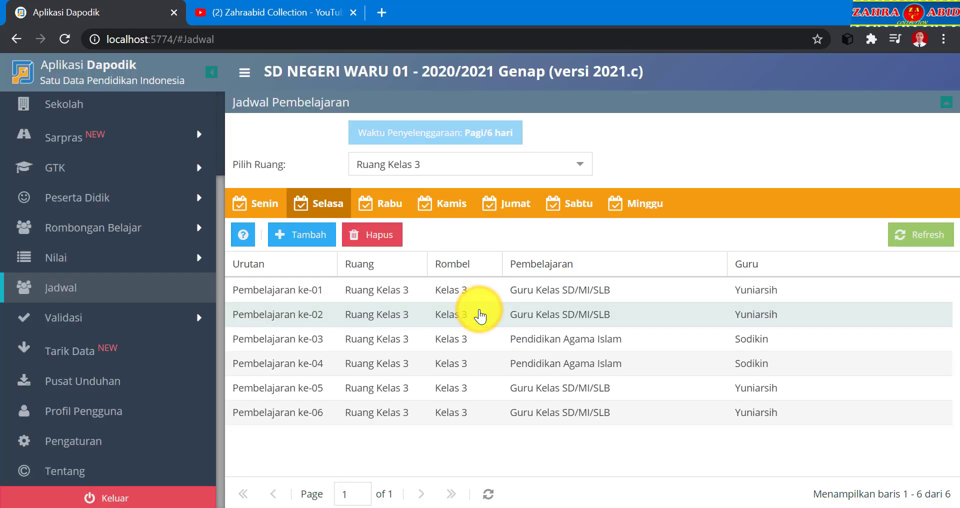
Add Pendidikan Jasmani, Olahraga, dan Kesehatan to the Rabu schedule of Ruang Kelas 3 with 2 hours starting at lesson 1, and save it.
left_click(382, 196)
left_click(328, 233)
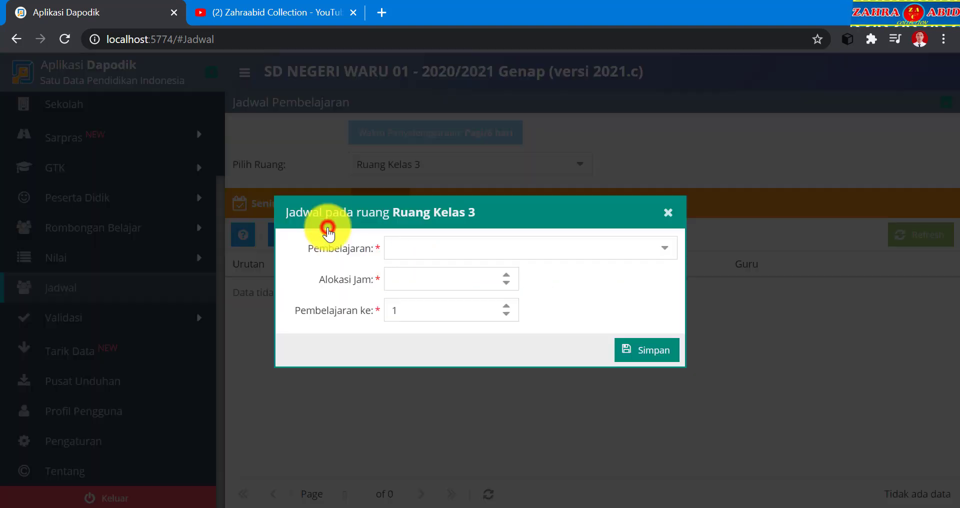
left_click(658, 250)
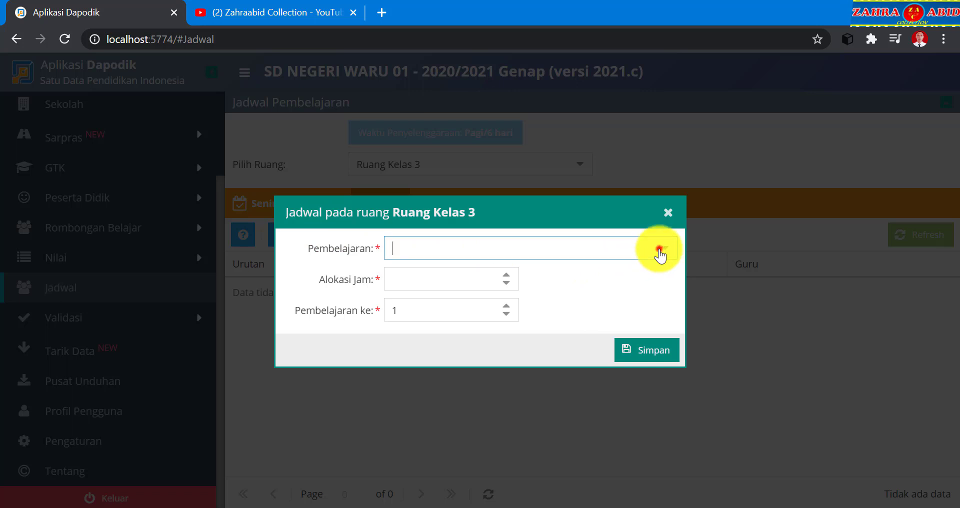
scroll(646, 298, "down", 3)
scroll(645, 309, "down", 3)
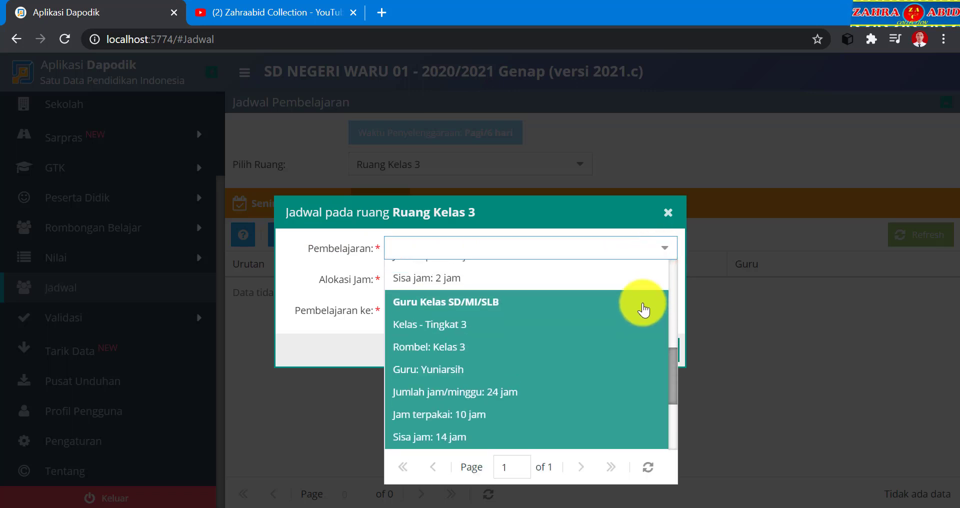
scroll(645, 309, "up", 5)
scroll(643, 309, "down", 3)
scroll(643, 310, "down", 1)
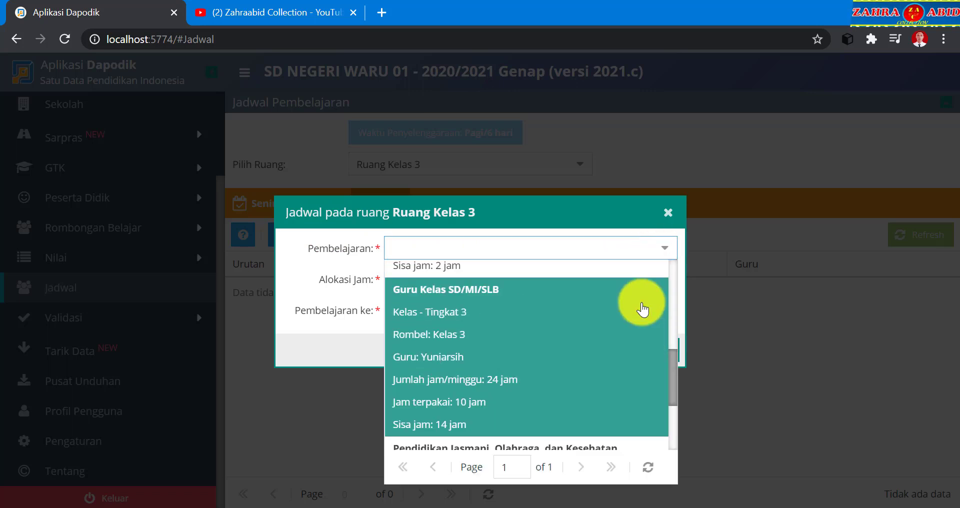
scroll(643, 306, "down", 3)
left_click(606, 374)
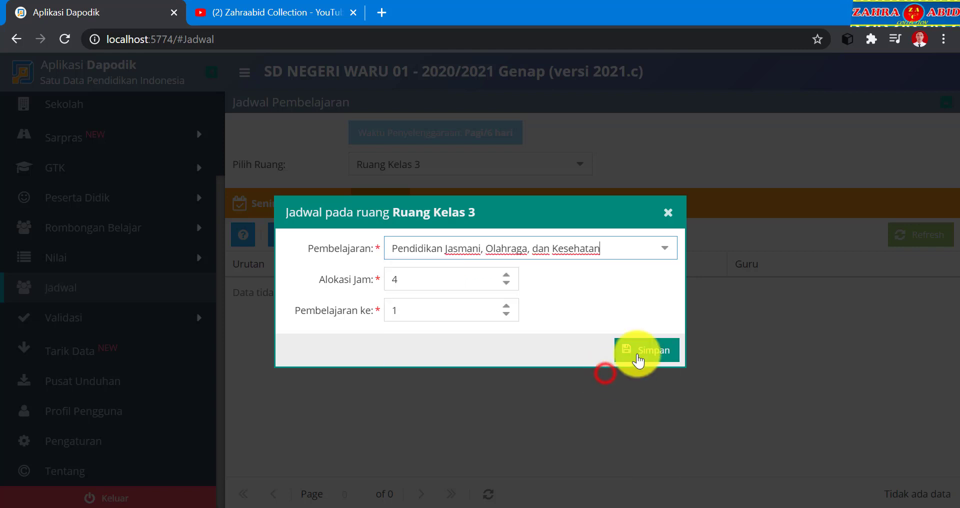
left_click(507, 283)
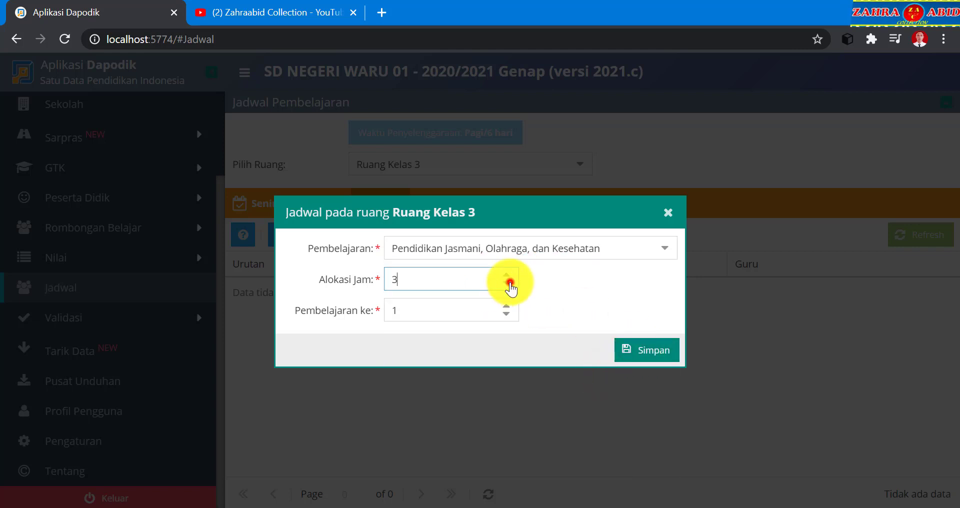
left_click(658, 356)
left_click(484, 314)
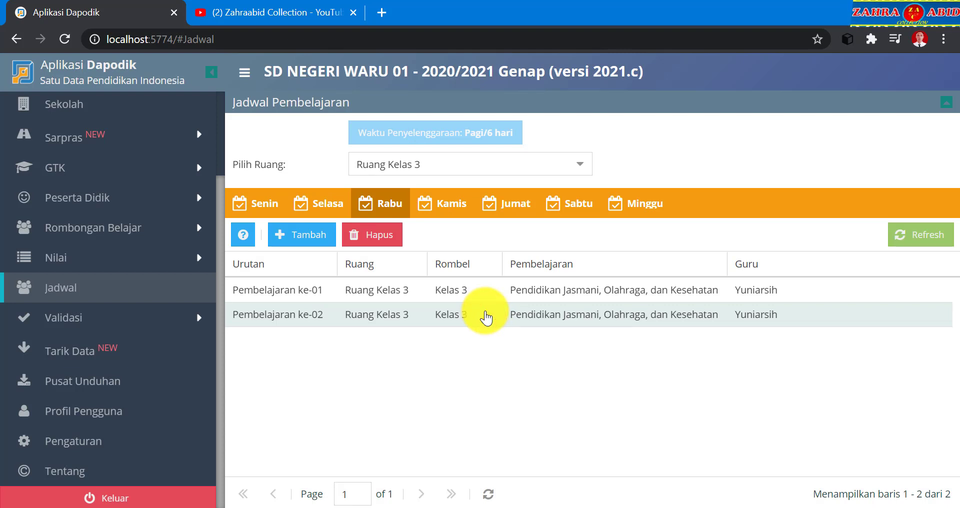
Add Guru Kelas SD/MI/SLB to the Rabu schedule of Ruang Kelas 3 with 4 hours starting at lesson 3, and save it.
left_click(320, 232)
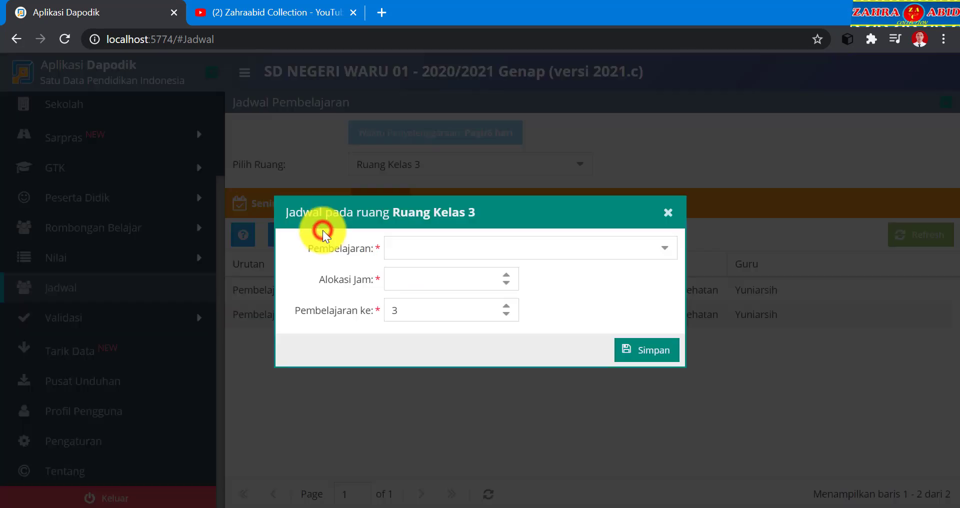
left_click(658, 250)
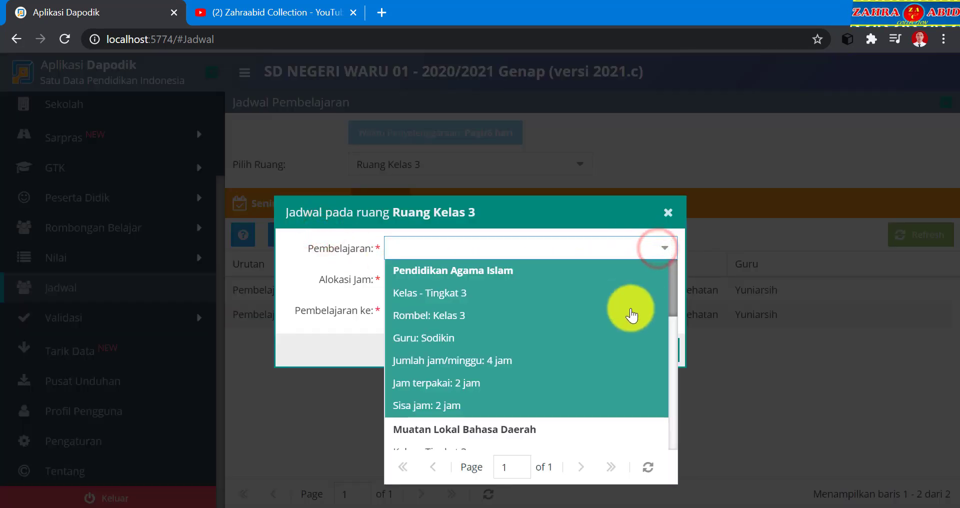
scroll(632, 315, "down", 5)
left_click(595, 388)
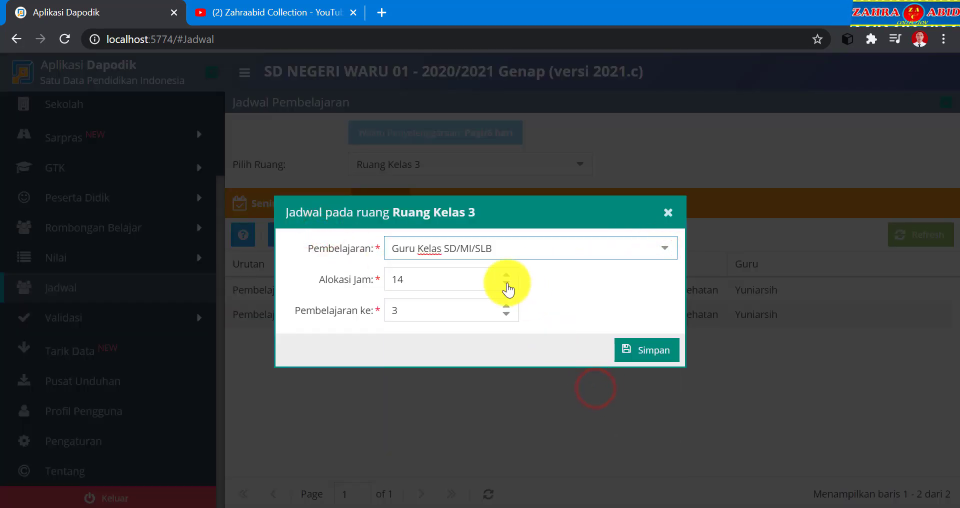
left_click(463, 283)
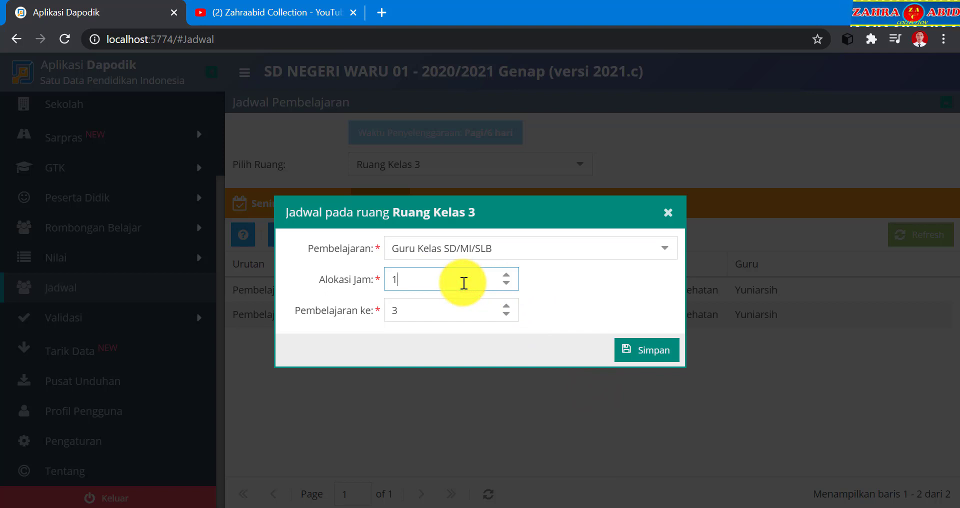
left_click(624, 353)
left_click(493, 314)
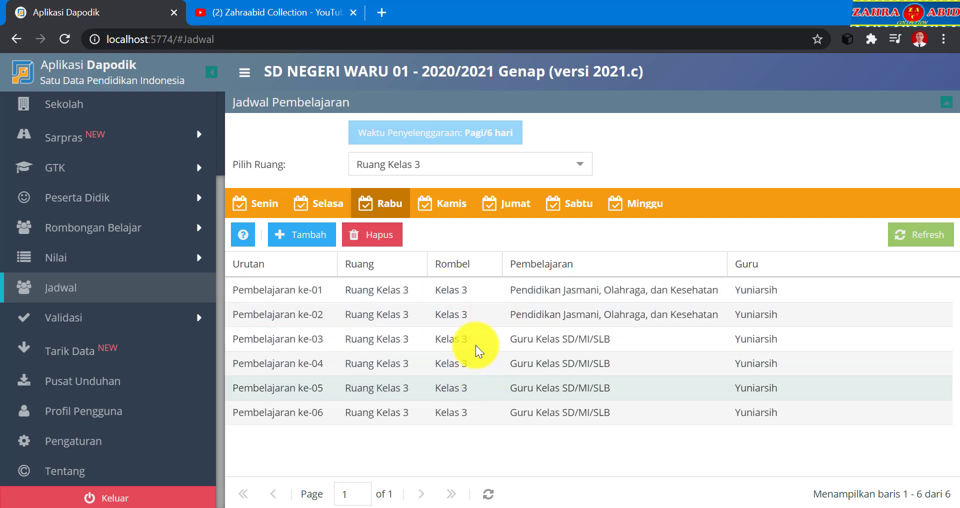
Add Pendidikan Agama Islam to the Kamis schedule of Ruang Kelas 3 with 2 hours starting at lesson 1, and save it.
left_click(446, 213)
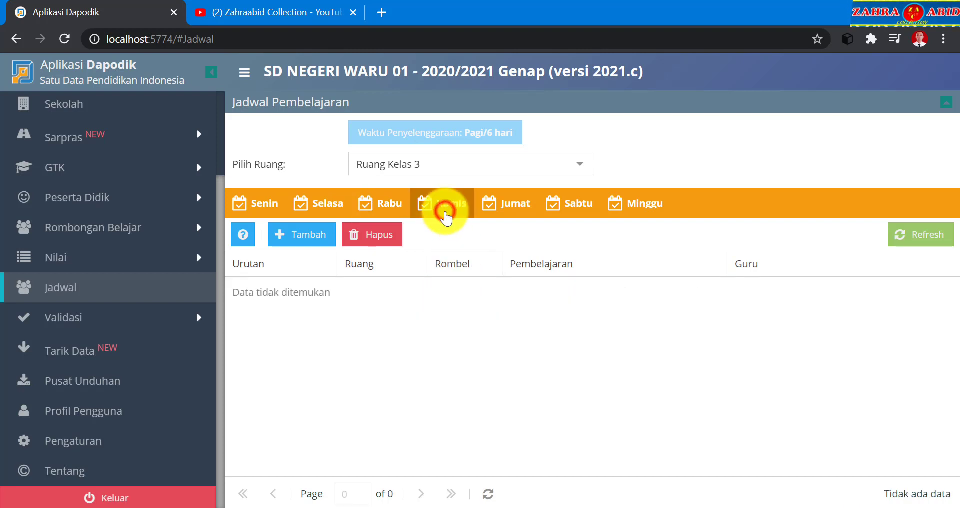
left_click(300, 240)
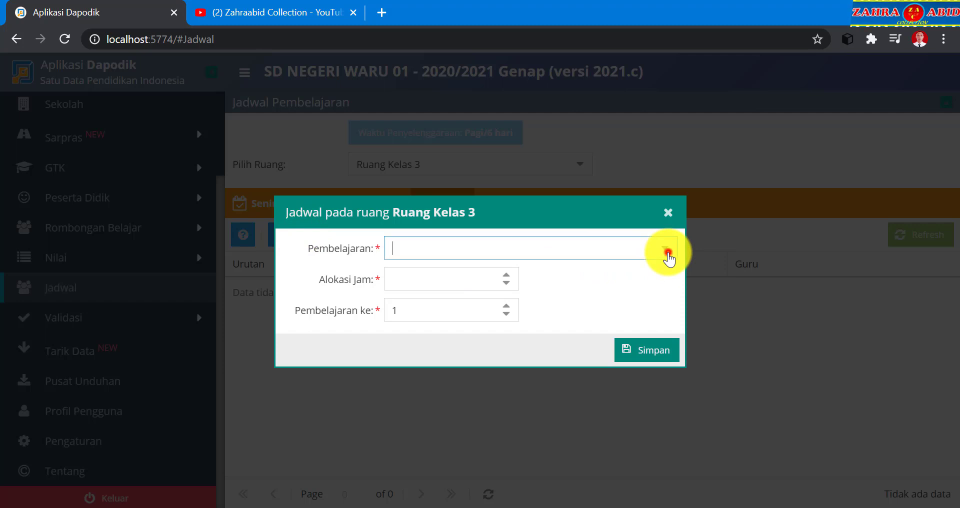
left_click(668, 255)
left_click(635, 301)
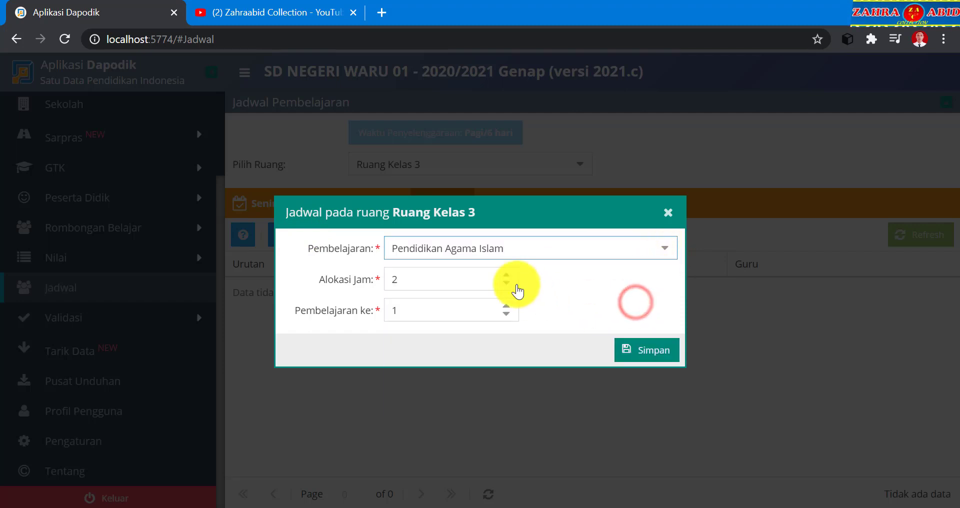
left_click(639, 350)
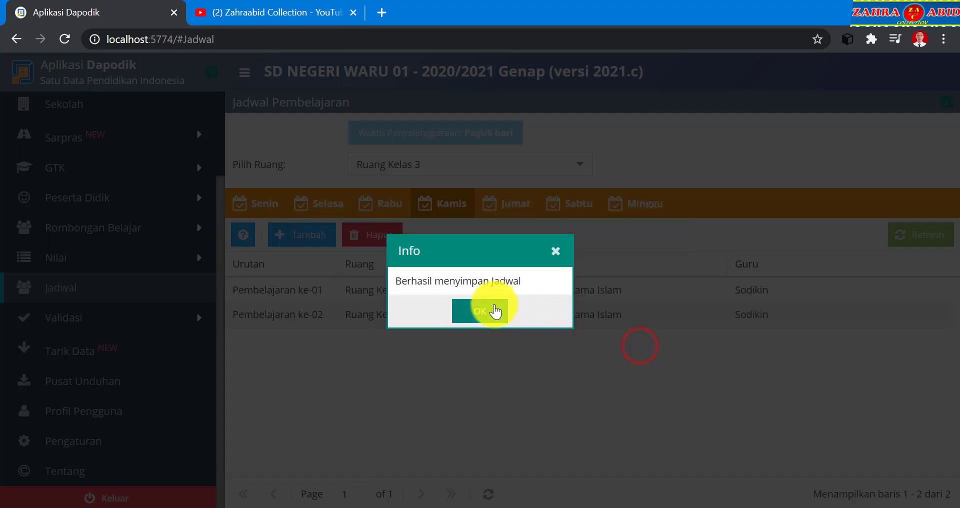
left_click(493, 306)
Add Pendidikan Jasmani, Olahraga, dan Kesehatan to the Kamis schedule of Ruang Kelas 3 with 2 hours starting at lesson 3, and save it.
left_click(323, 246)
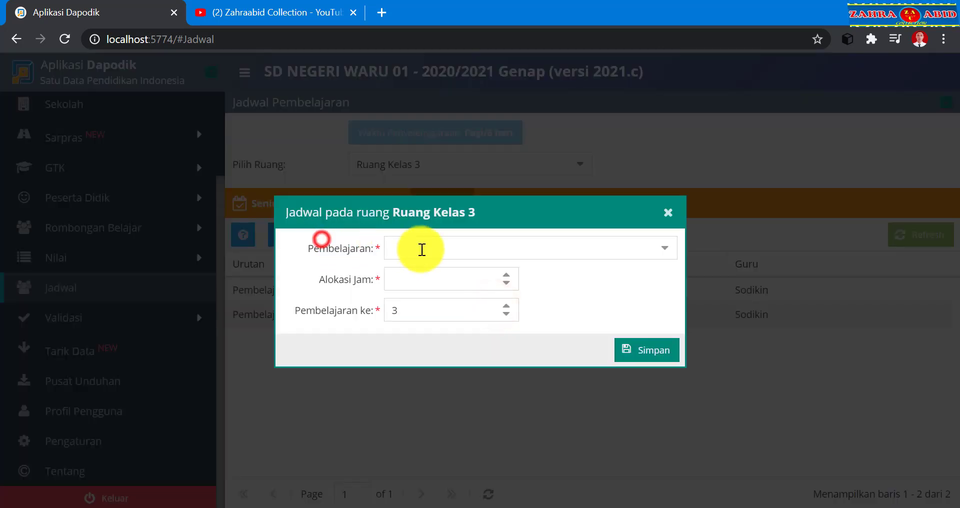
left_click(659, 250)
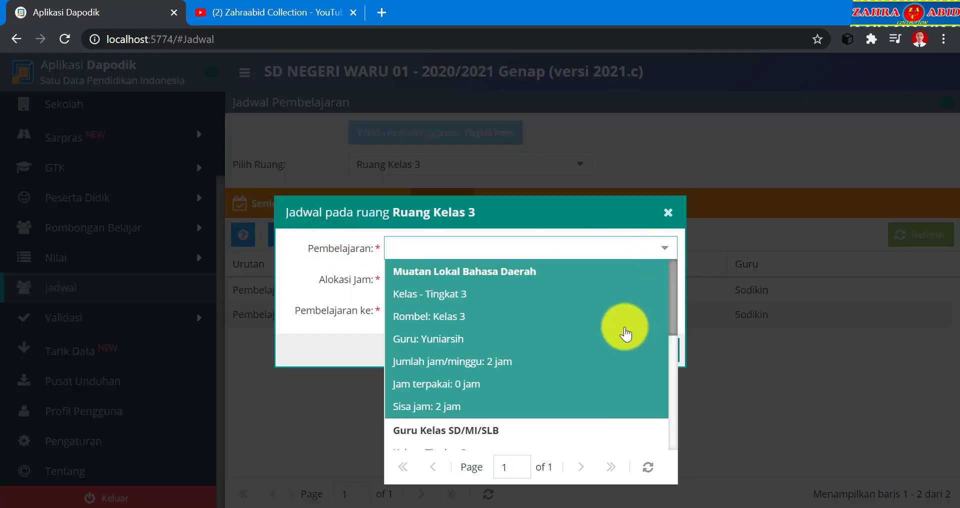
scroll(626, 334, "down", 5)
left_click(603, 373)
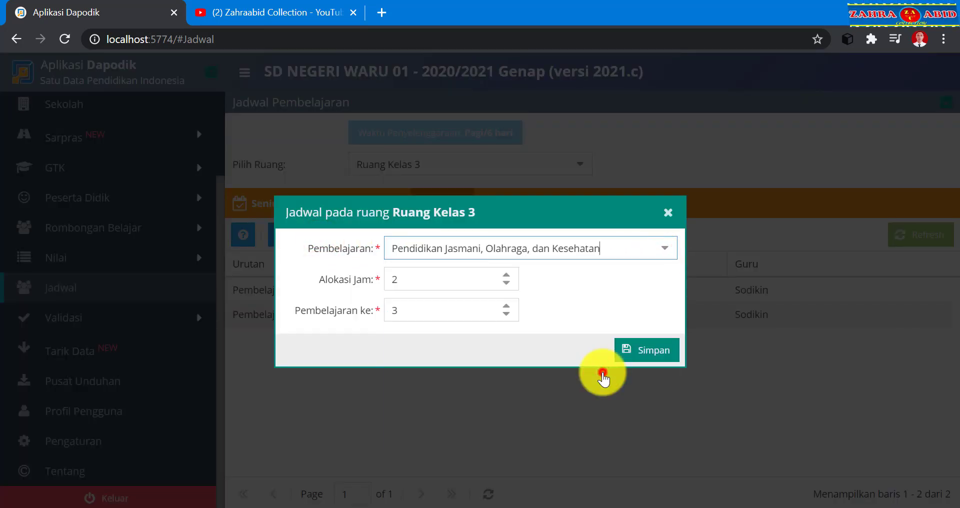
left_click(635, 354)
left_click(481, 310)
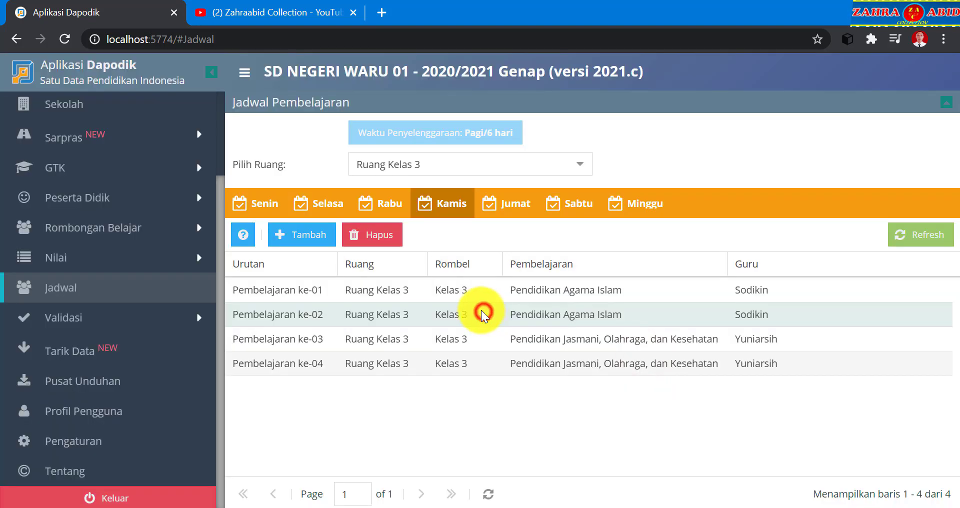
Add Guru Kelas SD/MI/SLB to the Kamis schedule of Ruang Kelas 3 with 2 hours starting at lesson 5, and save it.
left_click(314, 236)
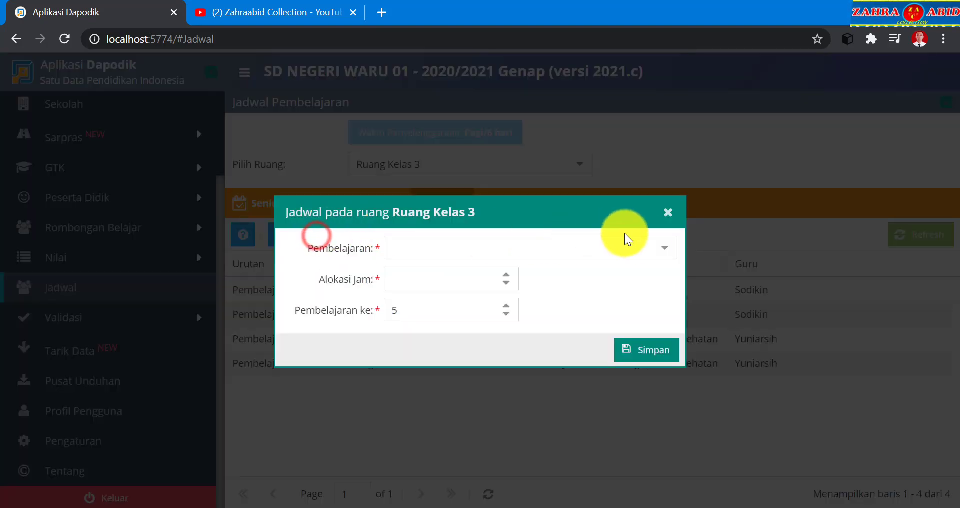
left_click(656, 255)
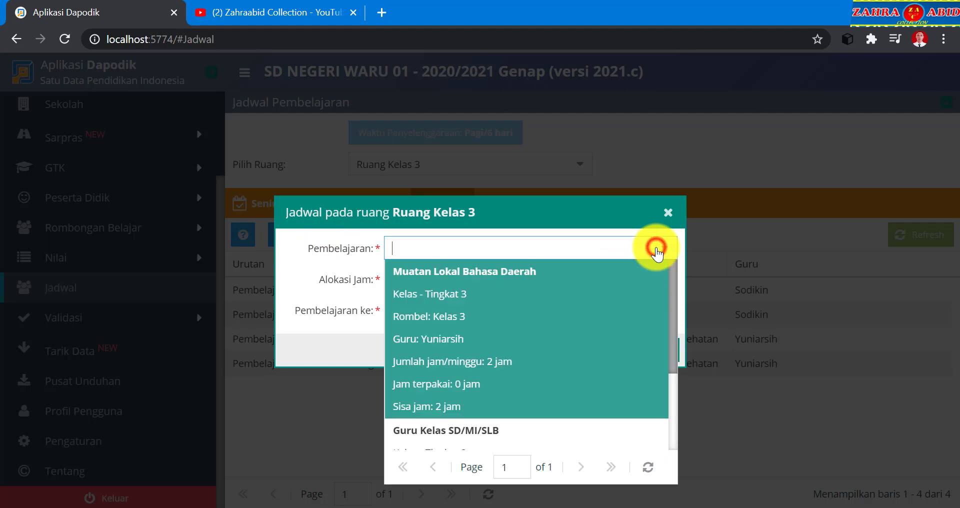
scroll(622, 325, "down", 3)
left_click(611, 354)
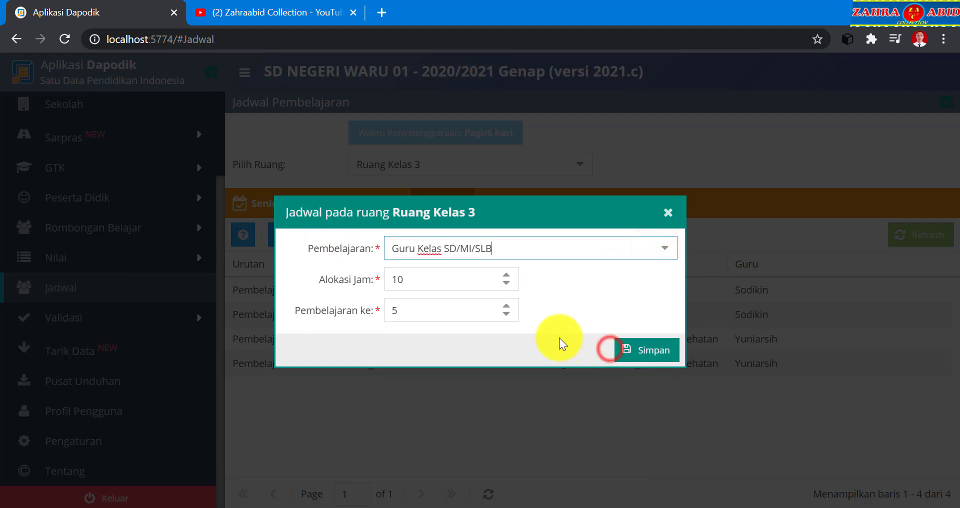
left_click(470, 281)
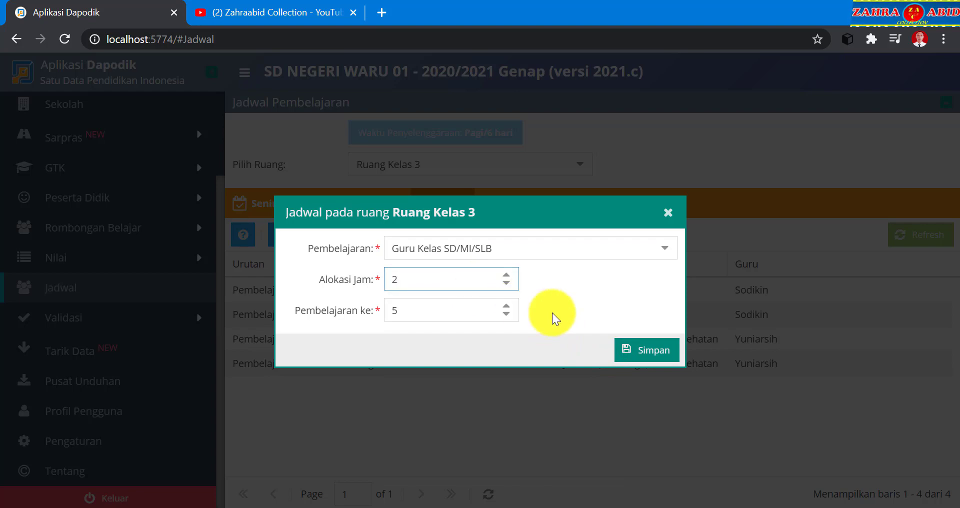
left_click(654, 352)
left_click(488, 311)
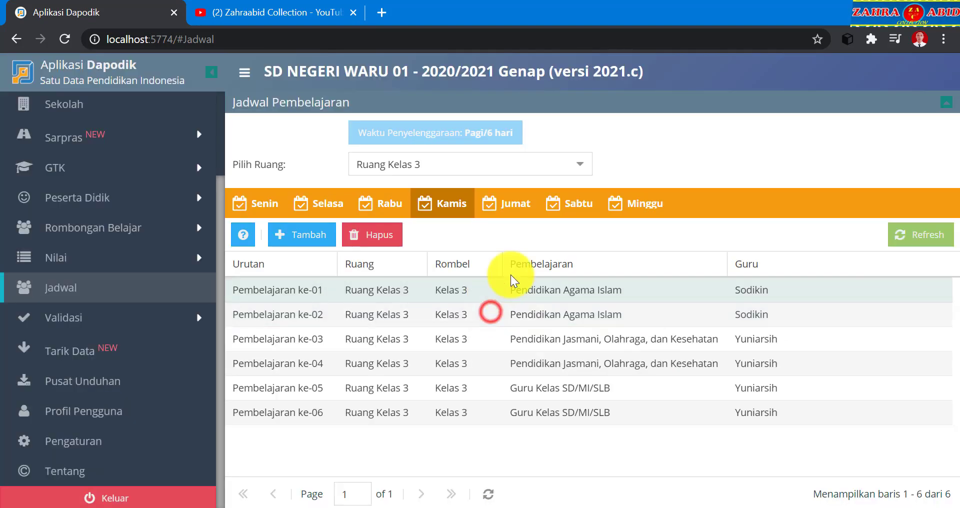
Add Guru Kelas SD/MI/SLB to the Jumat schedule of Ruang Kelas 3 with 4 hours starting at lesson 1, and save it.
left_click(516, 210)
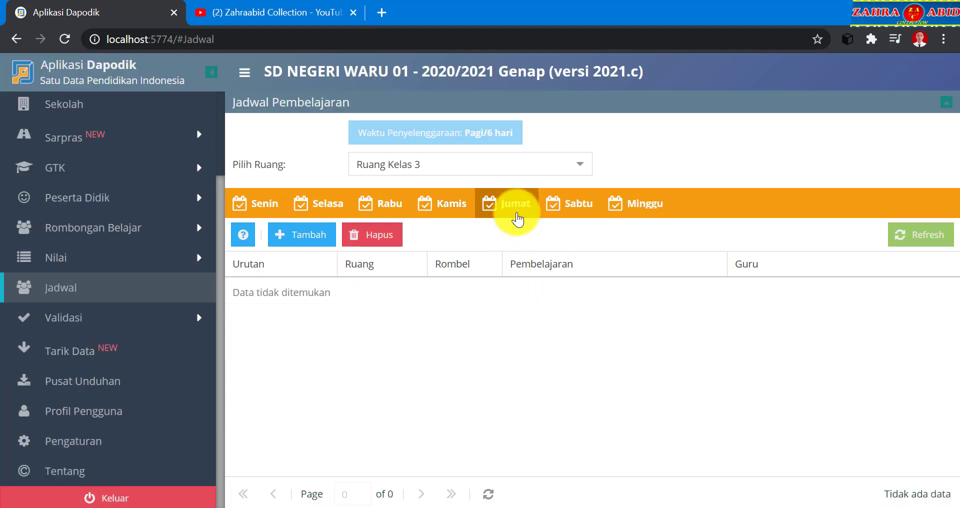
left_click(308, 234)
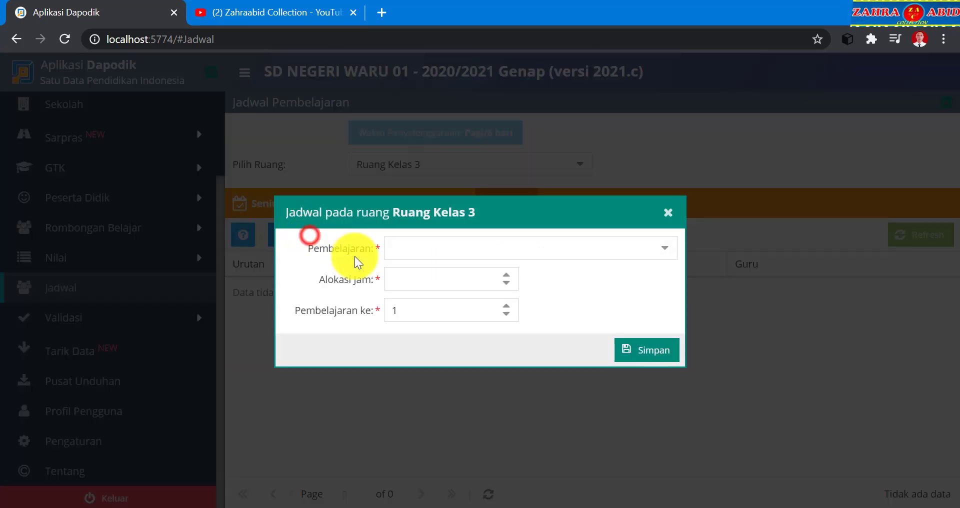
left_click(662, 253)
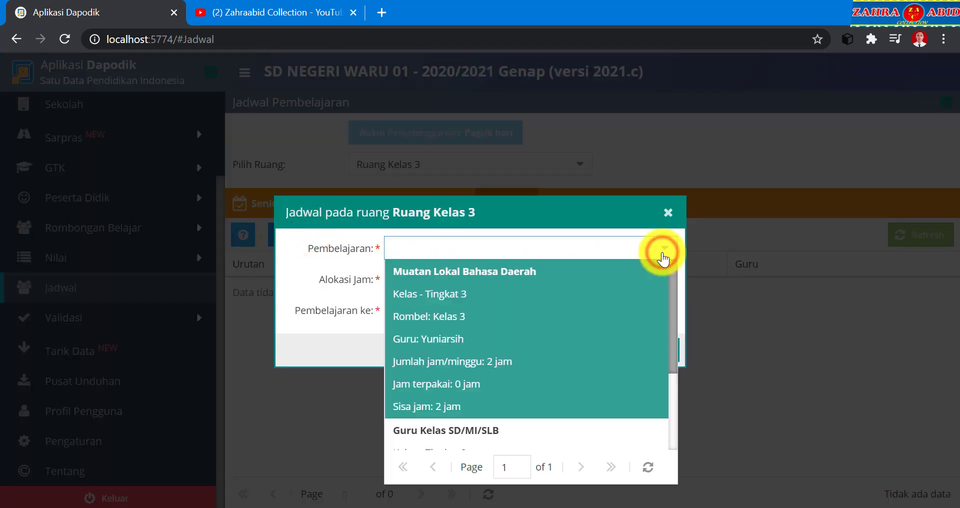
left_click(562, 431)
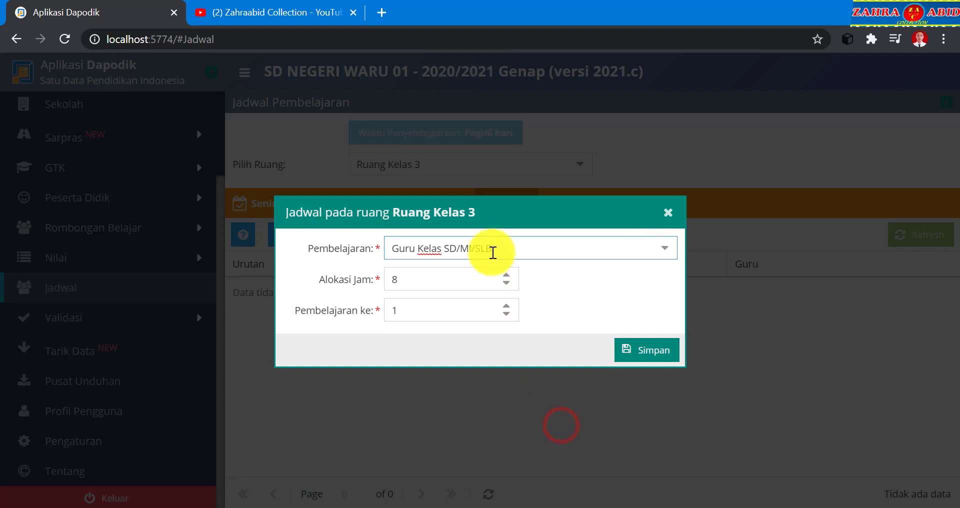
left_click(435, 281)
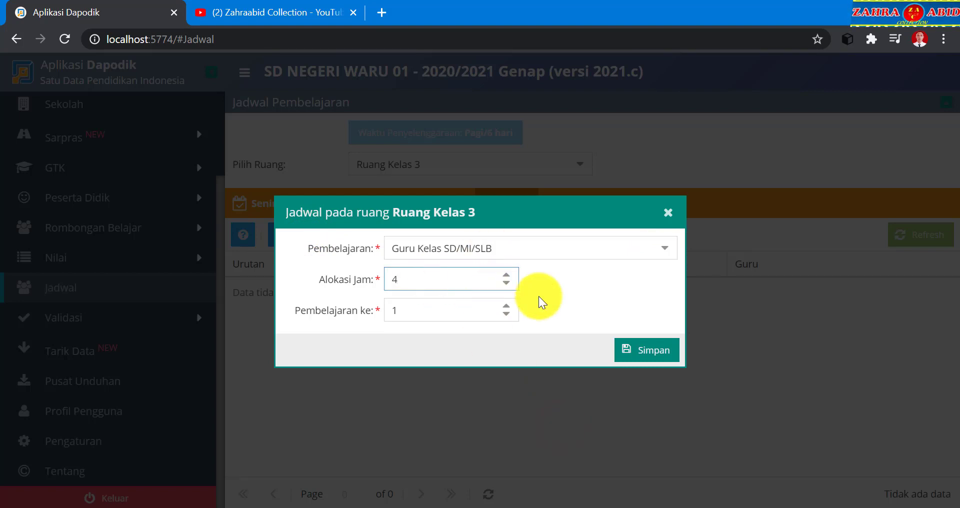
left_click(636, 349)
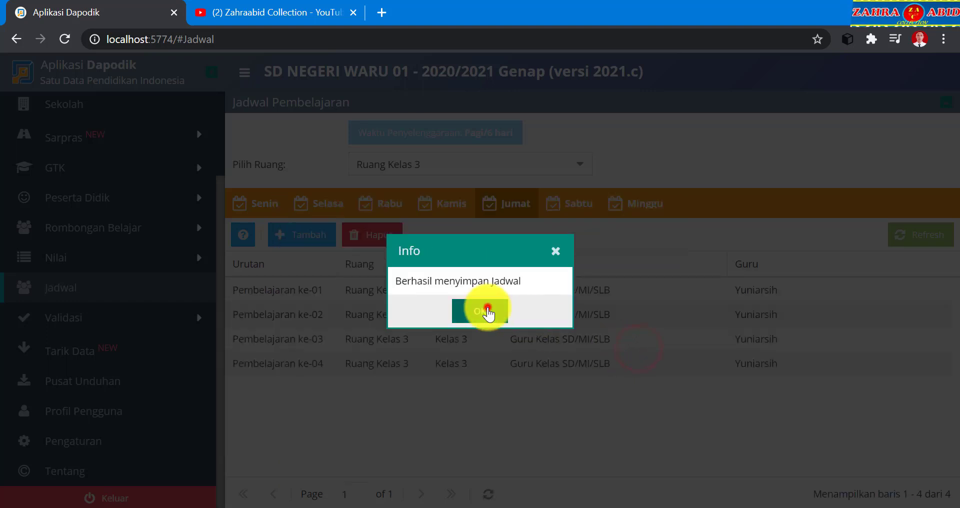
left_click(488, 310)
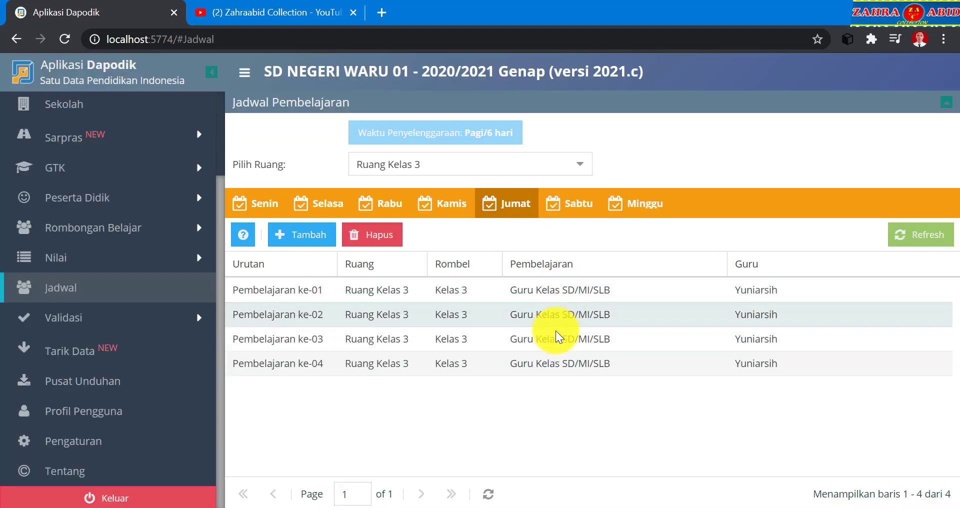
Add Guru Kelas SD/MI/SLB to the Sabtu schedule of Ruang Kelas 3 with 4 hours starting at lesson 1, and save it.
left_click(556, 202)
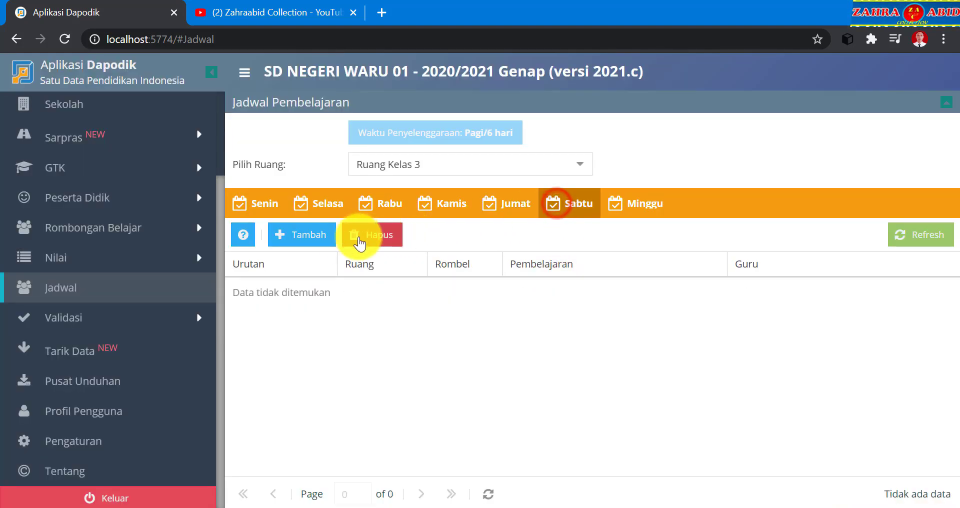
left_click(321, 244)
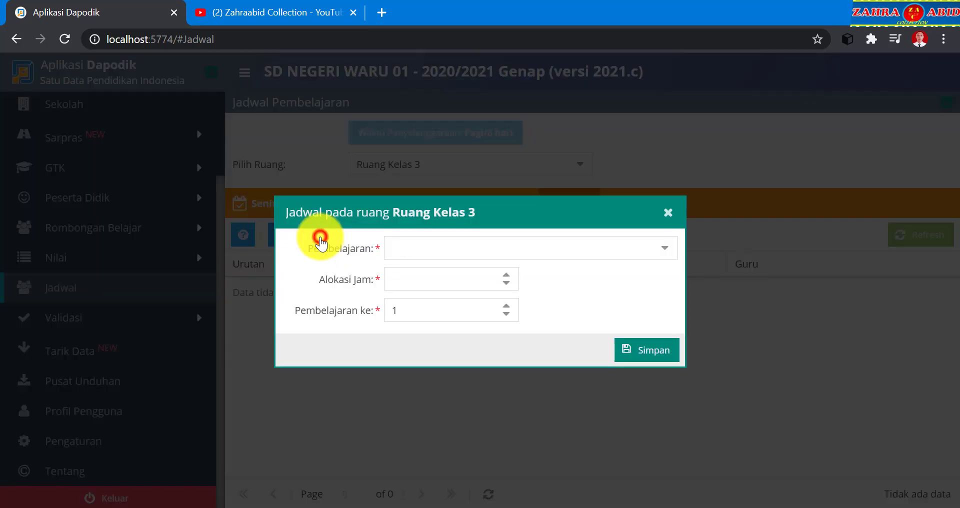
left_click(667, 253)
scroll(626, 321, "down", 3)
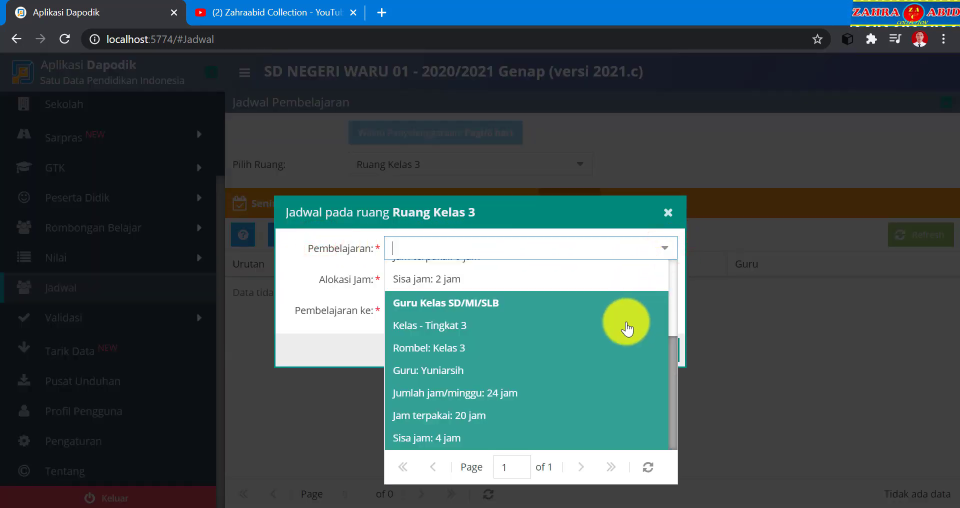
left_click(522, 330)
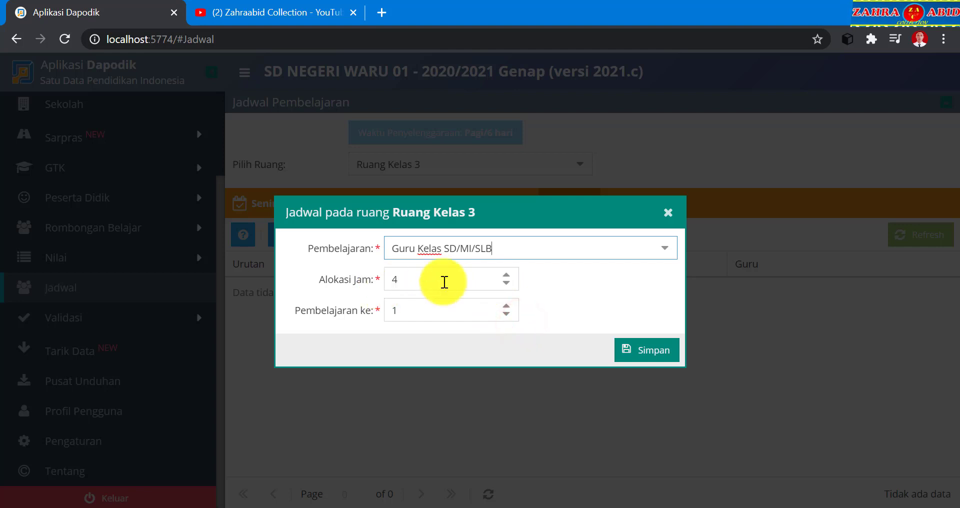
left_click(641, 355)
left_click(504, 313)
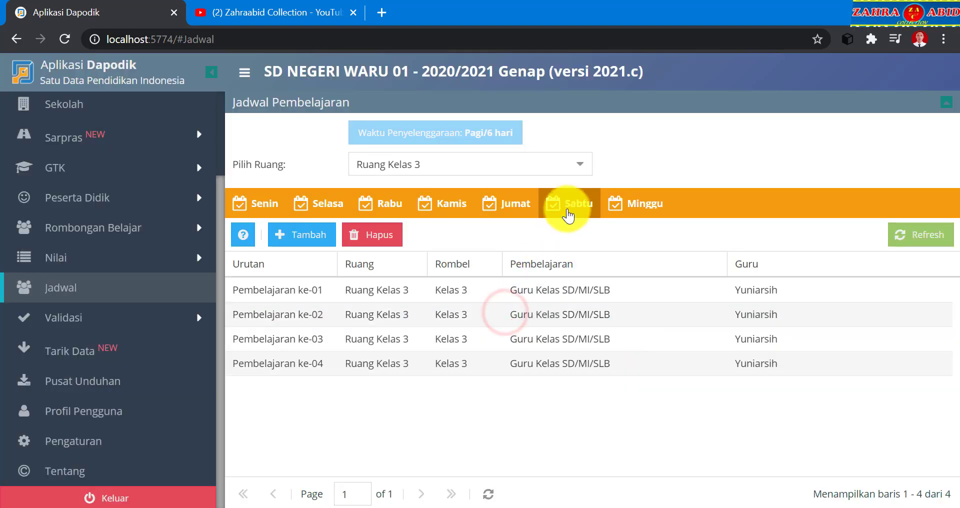
Add Muatan Lokal Bahasa Daerah to the Sabtu schedule of Ruang Kelas 3 with 2 hours starting at lesson 5, save it, and refresh the list.
left_click(312, 243)
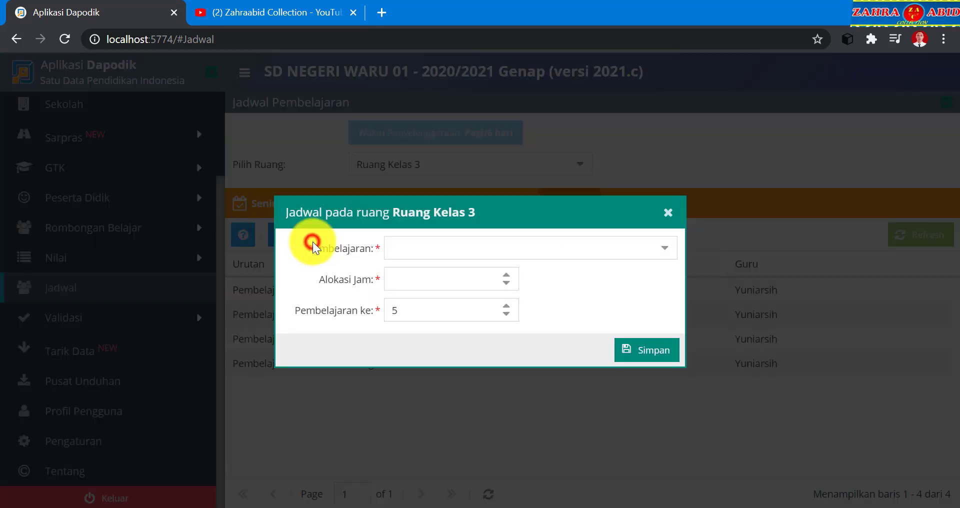
left_click(661, 248)
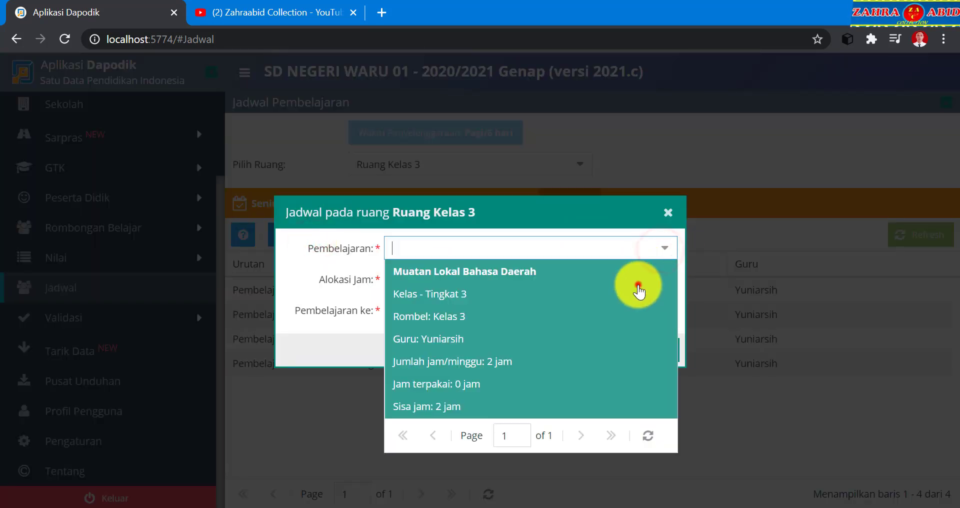
left_click(638, 290)
left_click(654, 348)
left_click(488, 308)
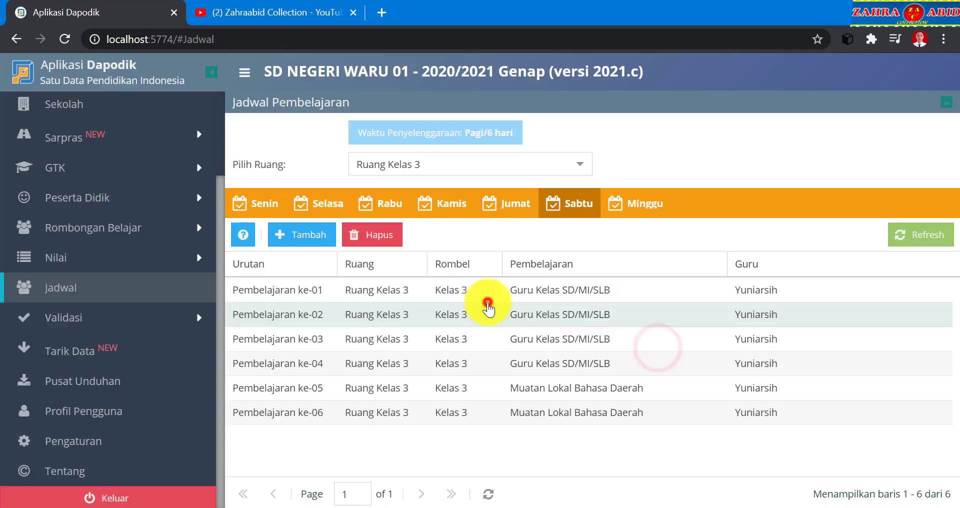
left_click(911, 234)
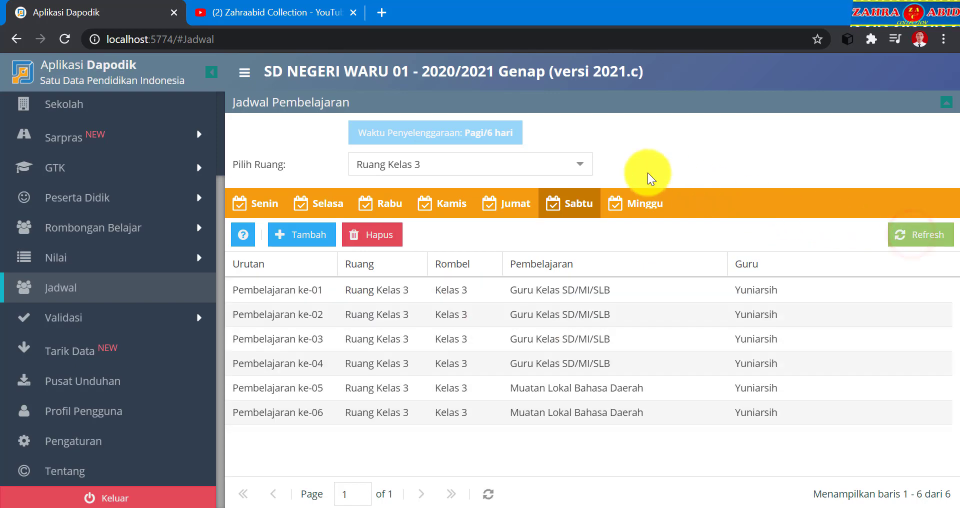
Switch to Ruang Kelas 4 and add Guru Kelas SD/MI/SLB to its Senin schedule with 2 hours starting at lesson 1, and save it.
left_click(582, 166)
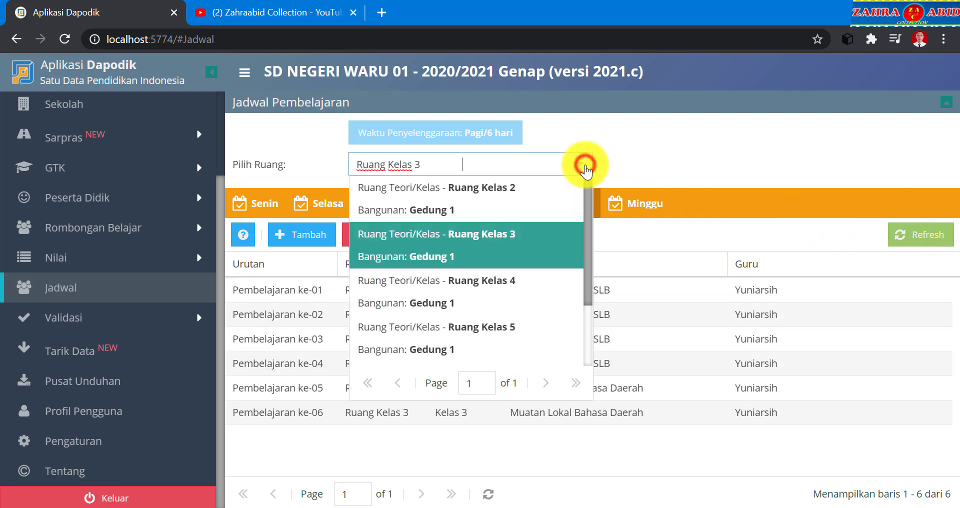
left_click(522, 281)
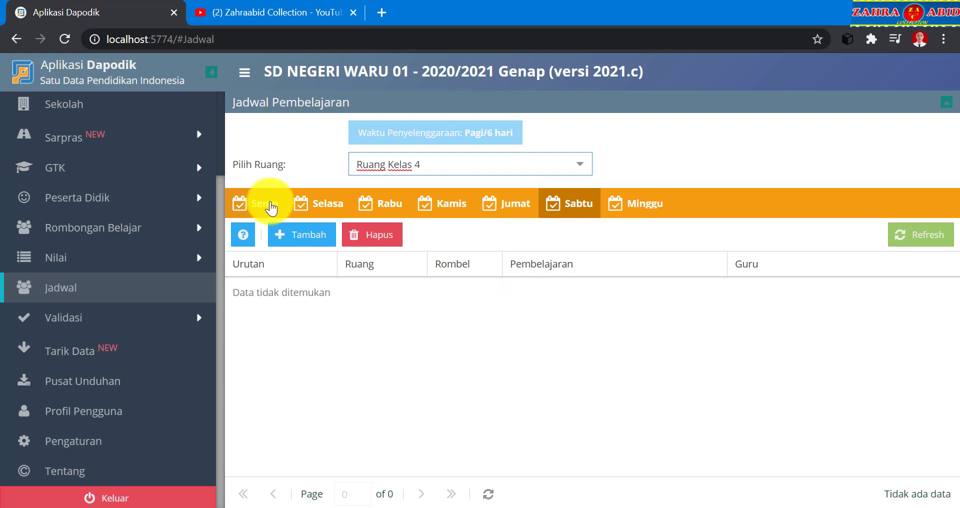
left_click(270, 206)
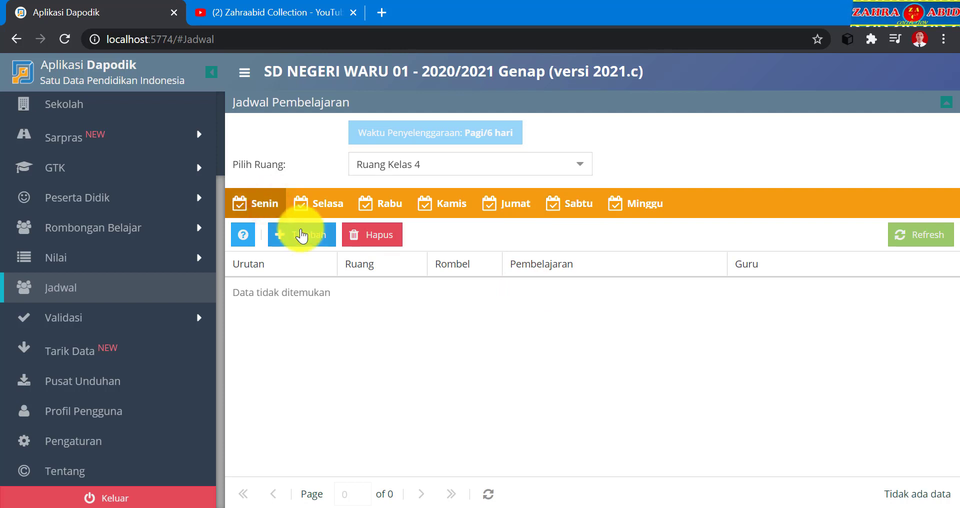
left_click(302, 235)
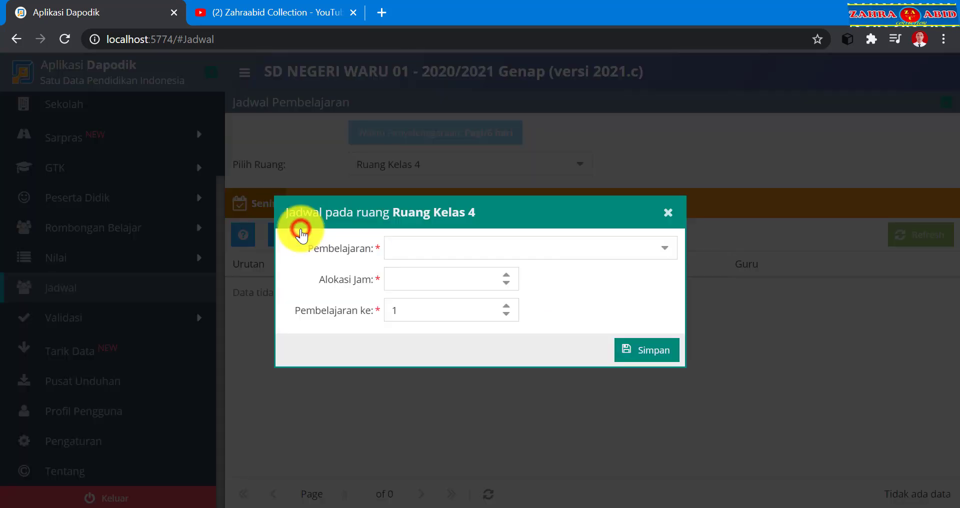
left_click(664, 248)
scroll(605, 327, "down", 5)
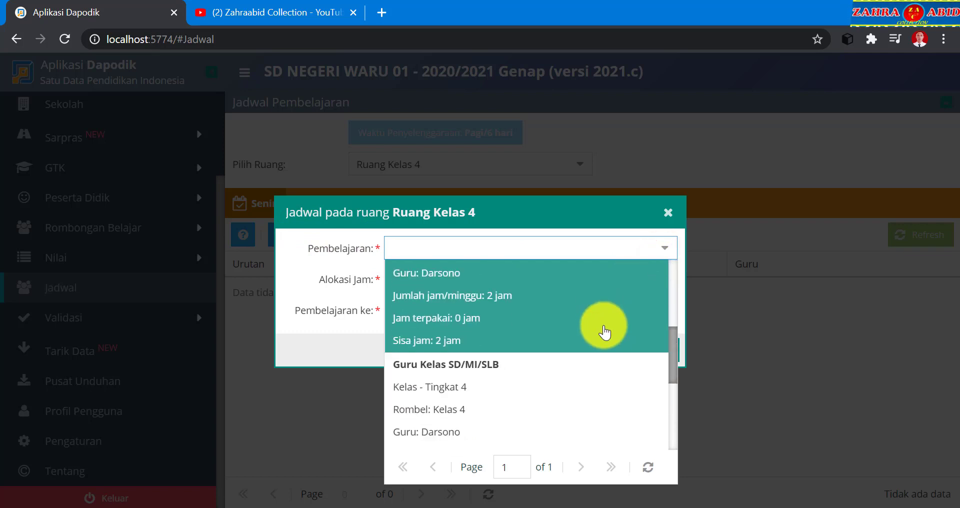
left_click(598, 338)
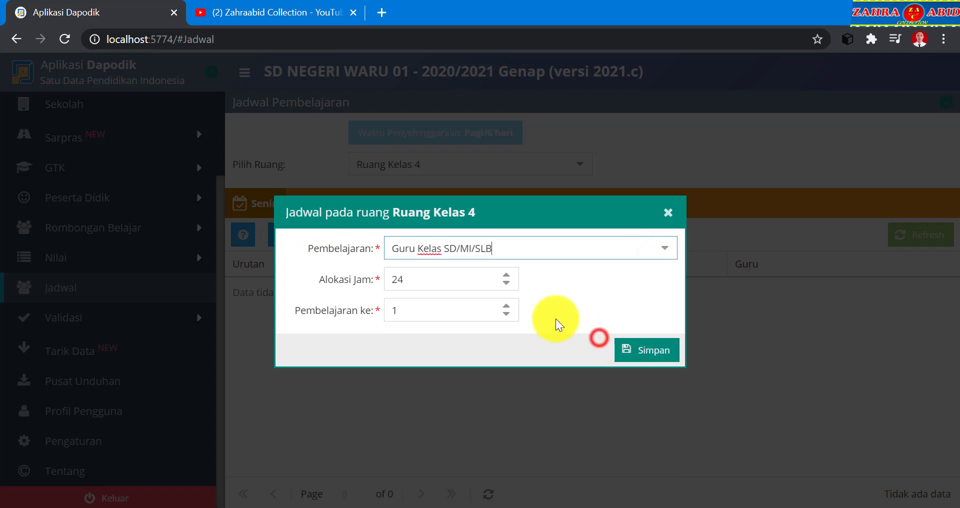
left_click(463, 281)
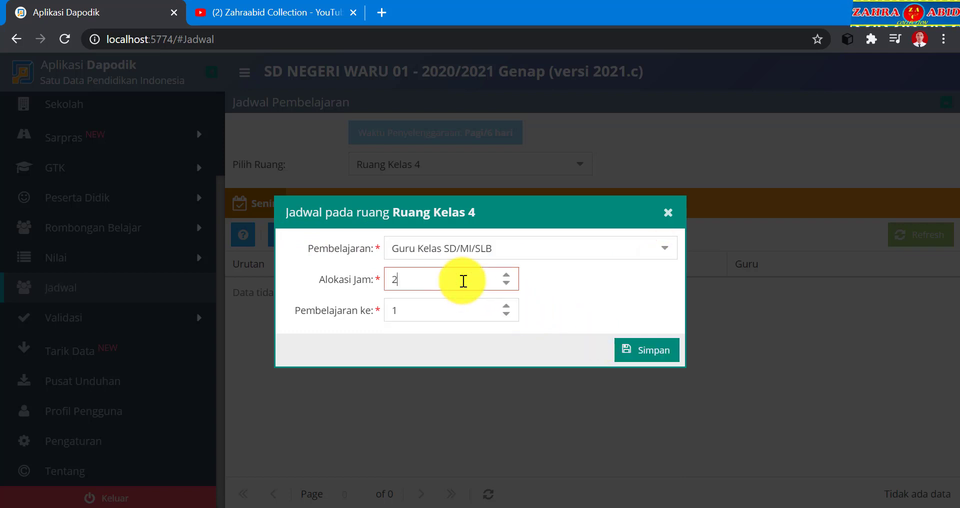
left_click(654, 354)
left_click(485, 311)
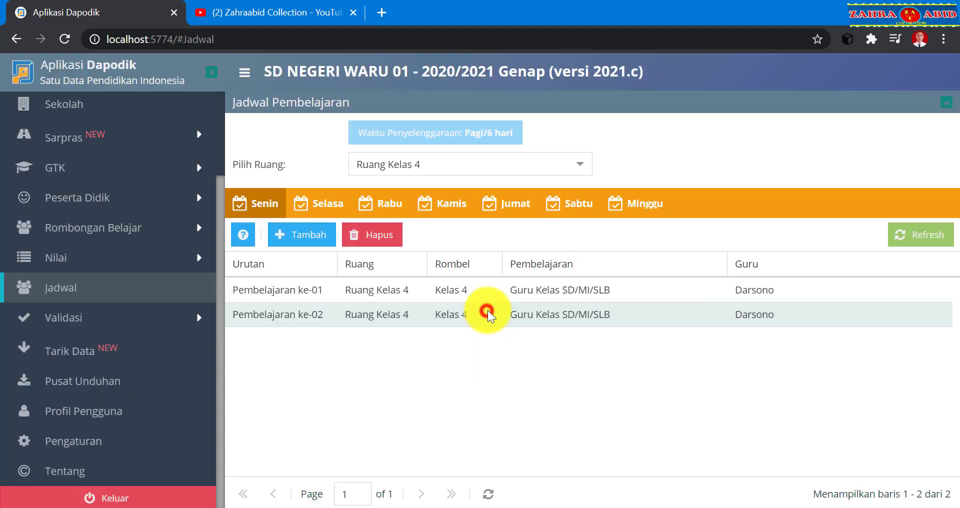
Add Pendidikan Agama Islam to the Senin schedule of Ruang Kelas 4 with 2 hours starting at lesson 3, and save it.
left_click(330, 241)
left_click(657, 257)
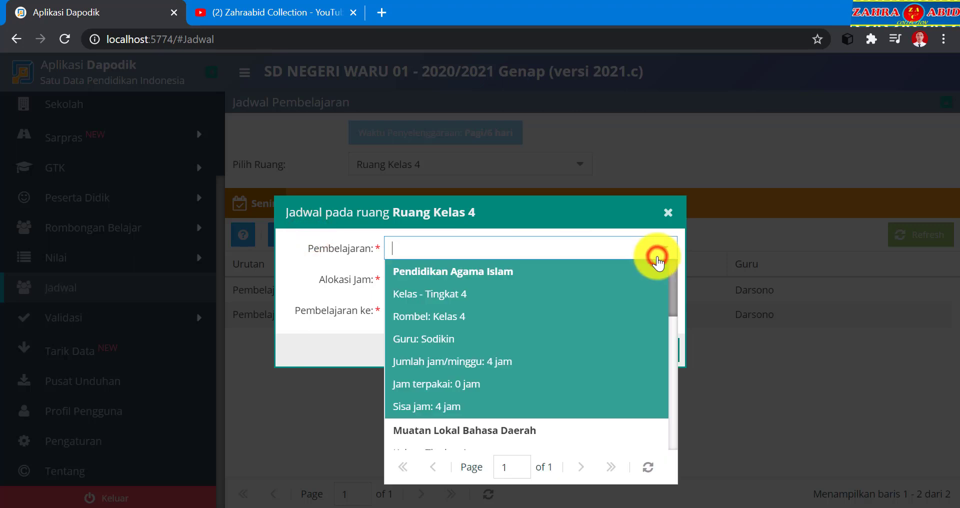
left_click(615, 285)
left_click(466, 280)
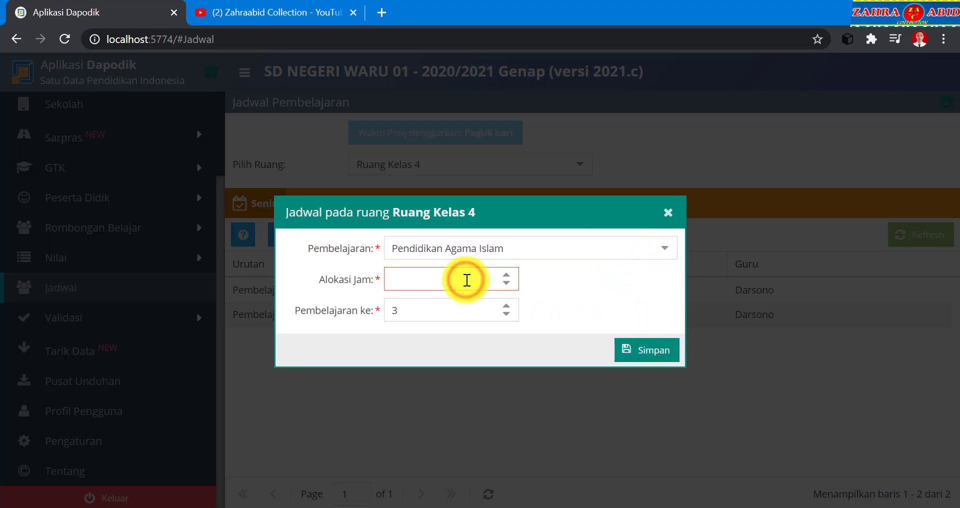
type("2")
left_click(636, 351)
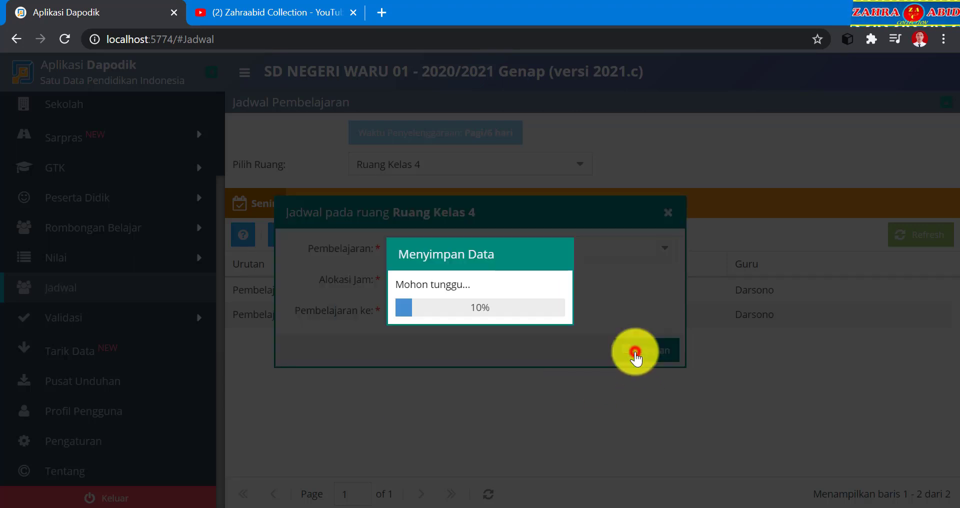
left_click(503, 318)
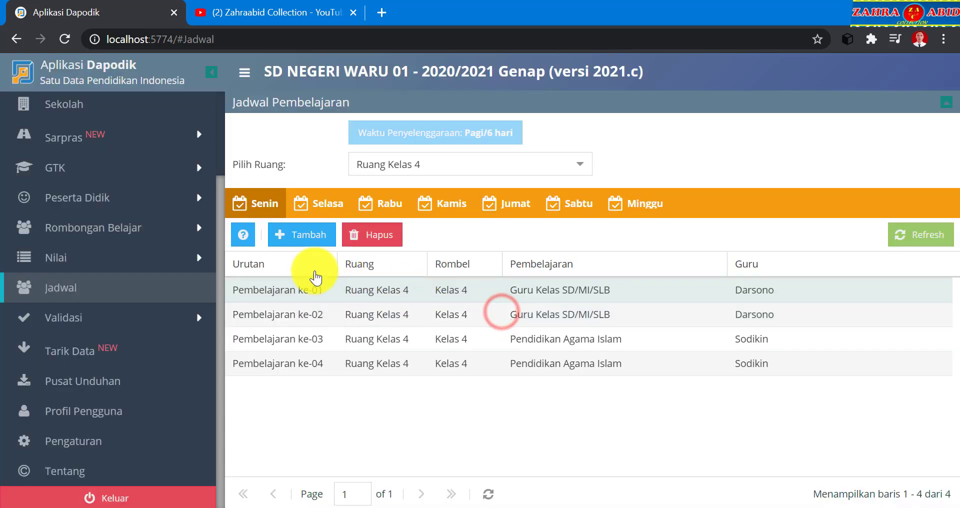
Add Guru Kelas SD/MI/SLB to the Senin schedule of Ruang Kelas 4 with 2 hours starting at lesson 5, and save it.
left_click(309, 243)
left_click(663, 247)
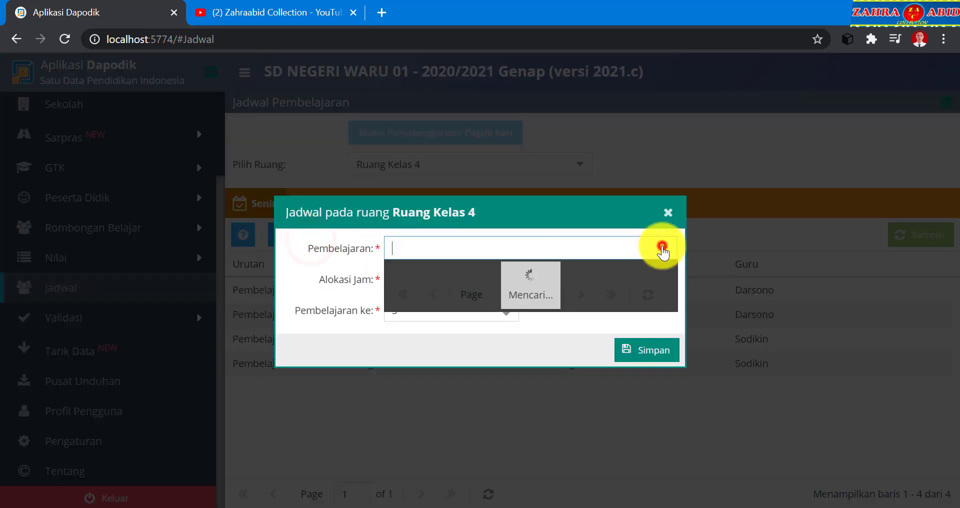
scroll(645, 290, "down", 3)
scroll(645, 290, "down", 5)
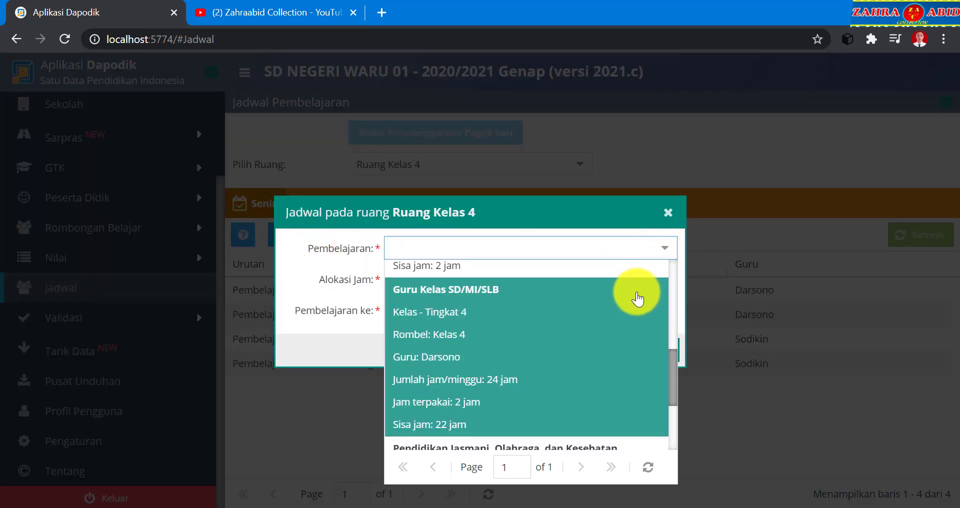
left_click(636, 293)
left_click(486, 268)
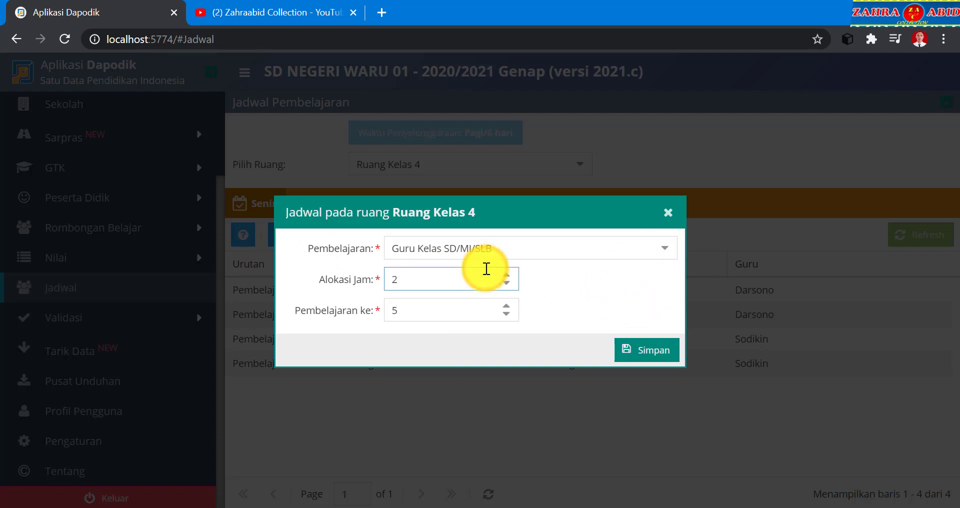
left_click(625, 353)
left_click(492, 315)
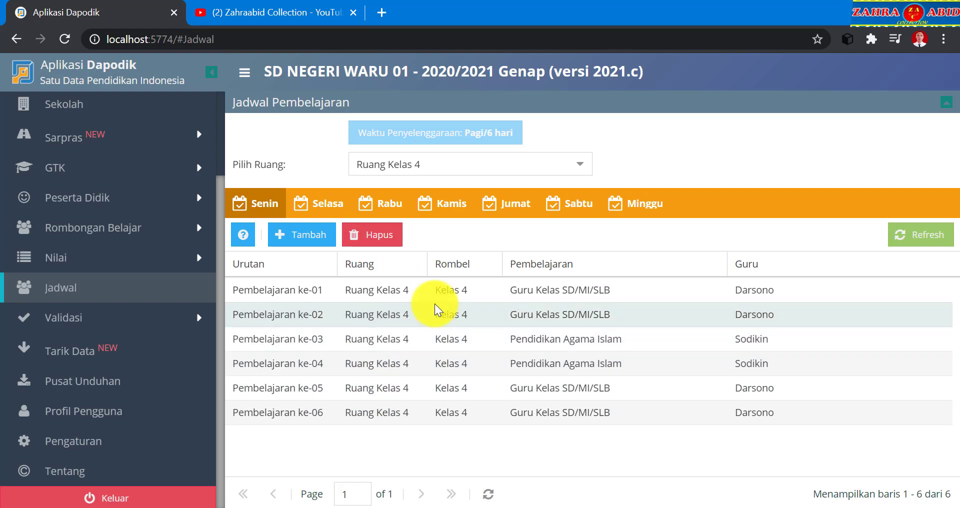
Add Guru Kelas SD/MI/SLB to the Selasa schedule of Ruang Kelas 4 with 6 hours starting at lesson 1, and save it.
left_click(310, 213)
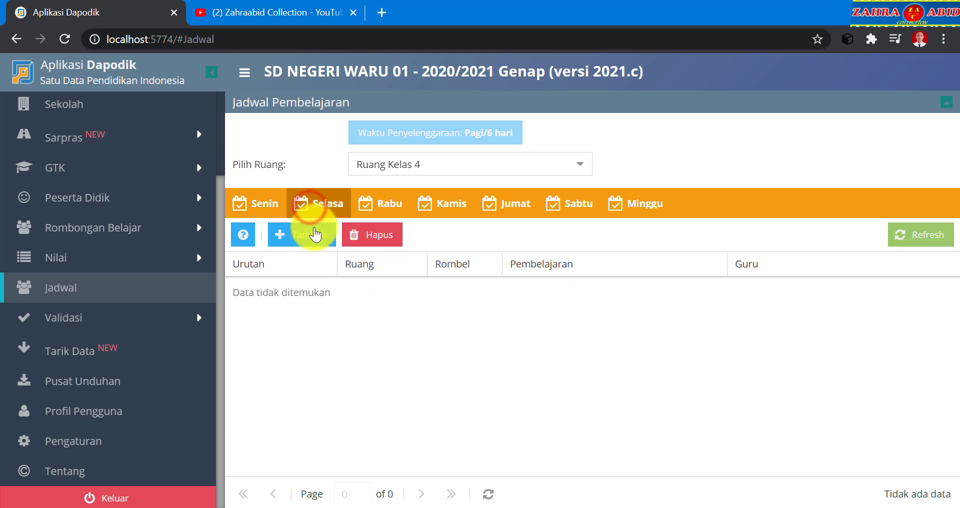
left_click(314, 233)
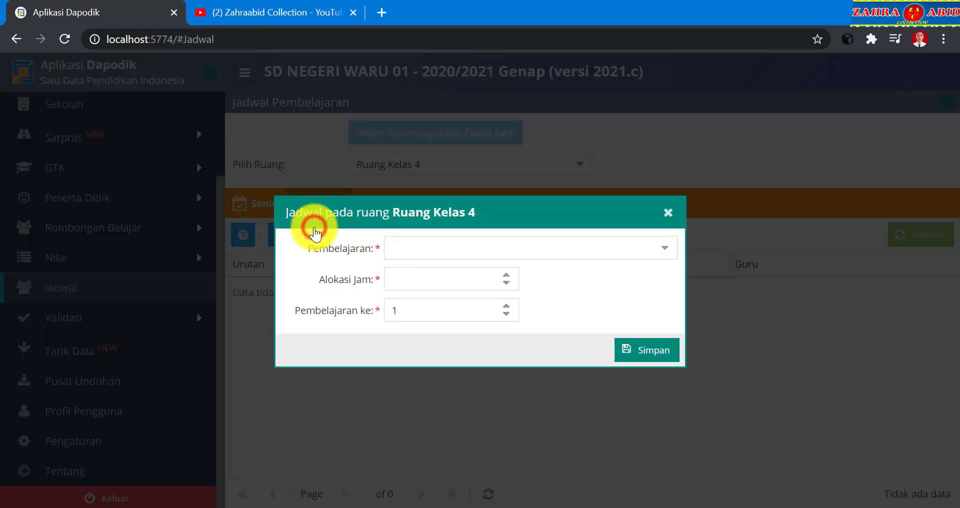
left_click(666, 249)
scroll(608, 320, "down", 5)
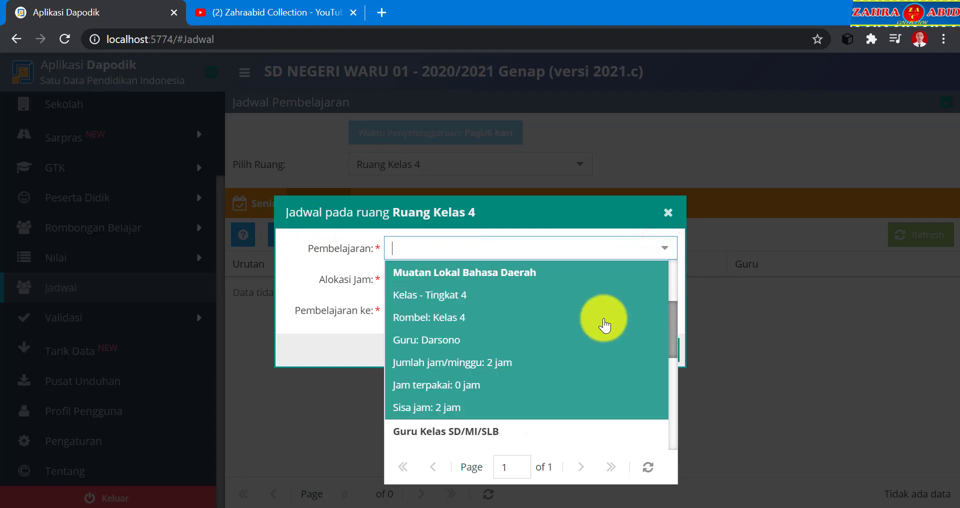
scroll(598, 320, "down", 3)
left_click(595, 347)
left_click(465, 280)
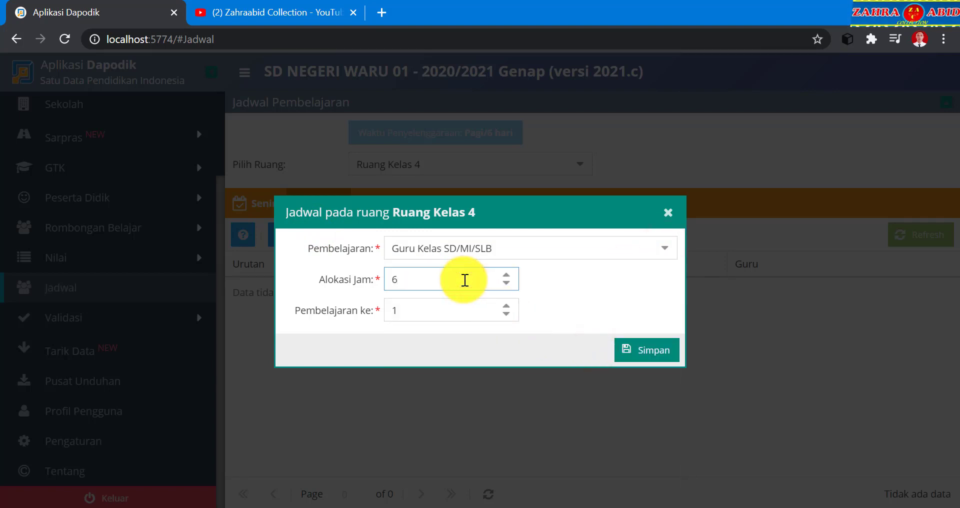
left_click(628, 353)
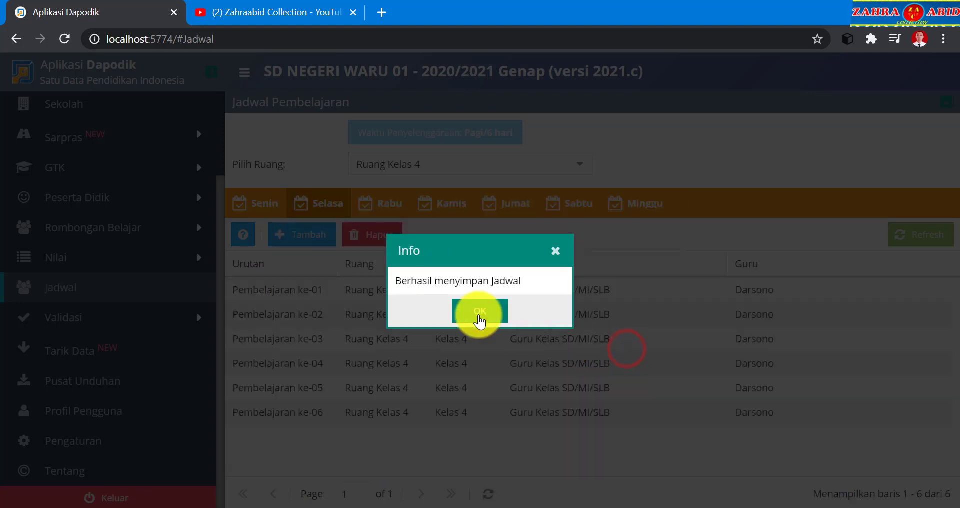
left_click(478, 309)
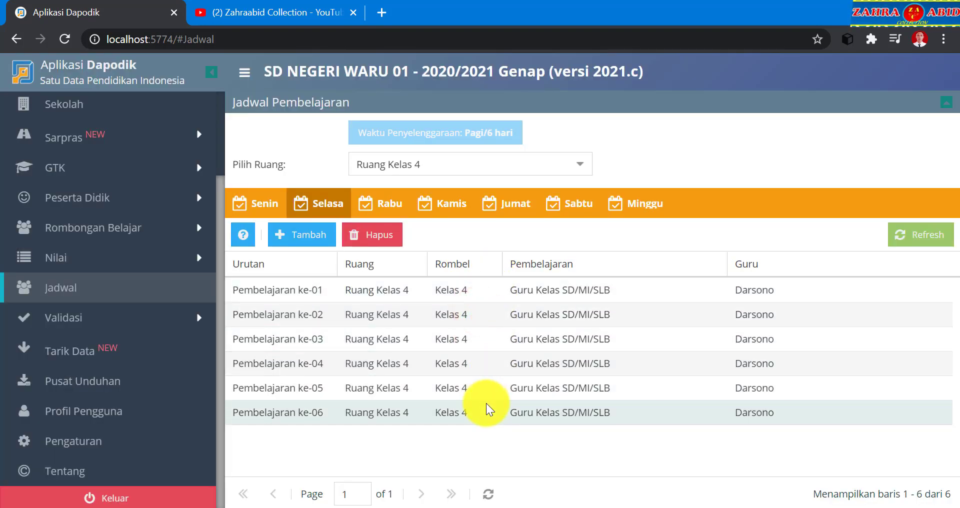
Add Pendidikan Agama Islam to the Rabu schedule of Ruang Kelas 4 with 2 hours starting at lesson 1, and save it.
left_click(385, 210)
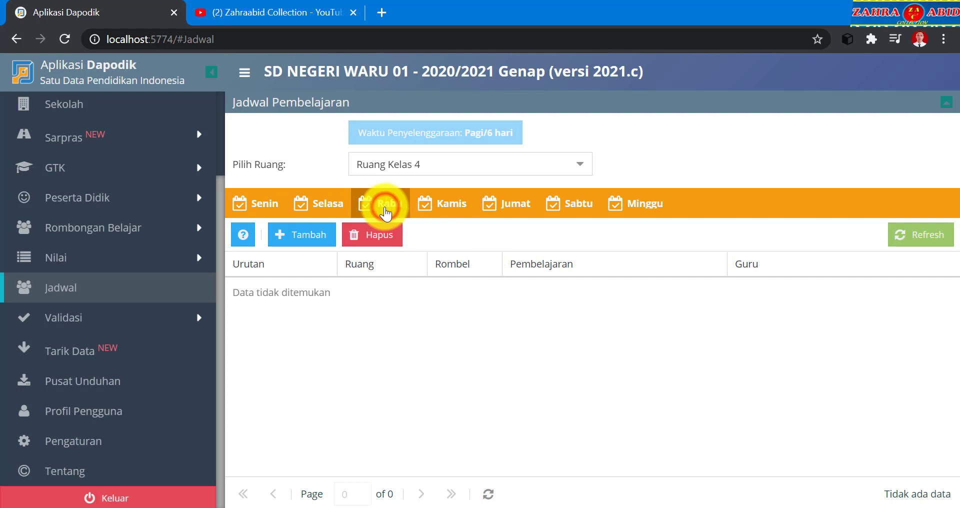
left_click(306, 234)
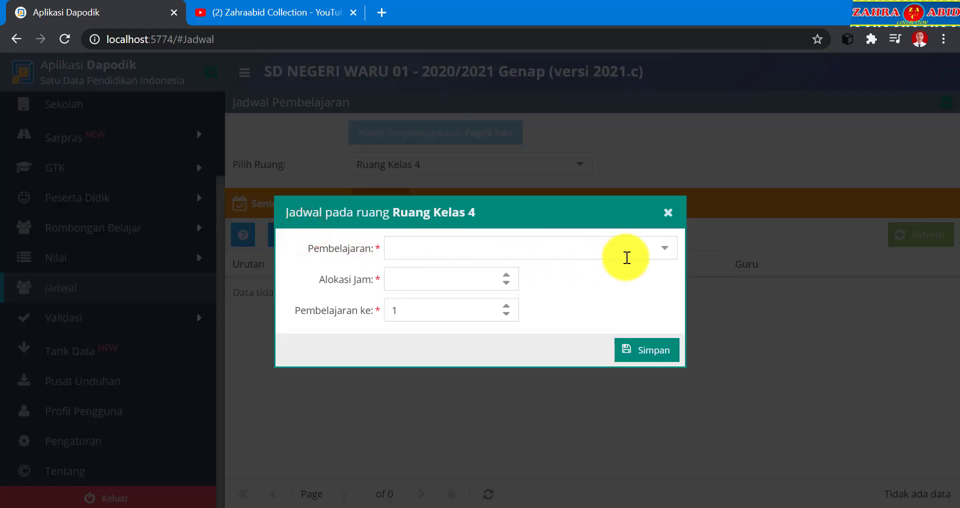
left_click(658, 247)
left_click(622, 295)
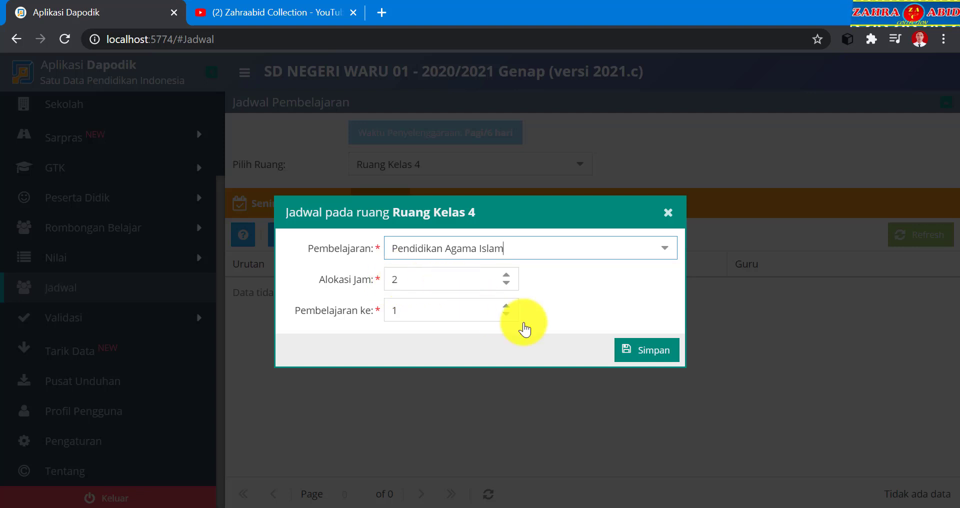
left_click(645, 351)
left_click(468, 307)
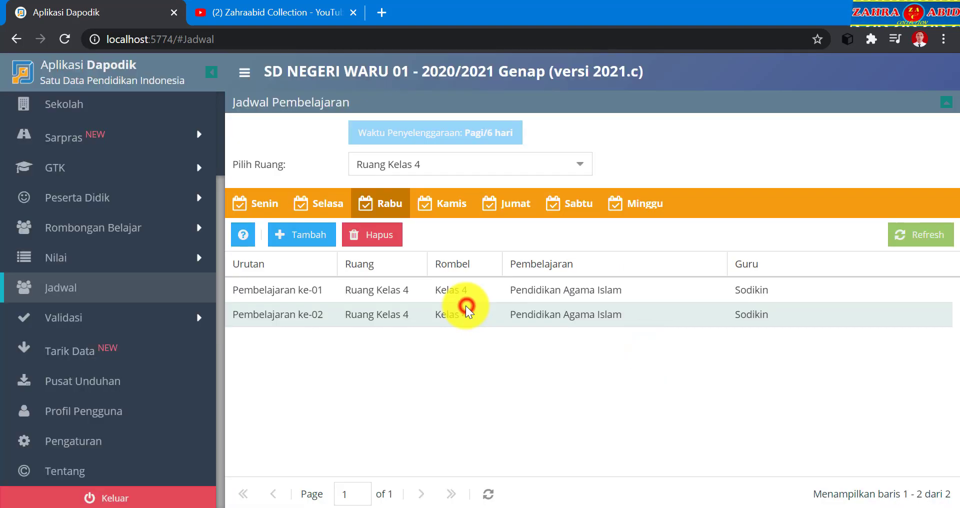
Add Pendidikan Jasmani, Olahraga, dan Kesehatan to the Rabu schedule of Ruang Kelas 4 with 2 hours starting at lesson 3, and save it.
left_click(323, 239)
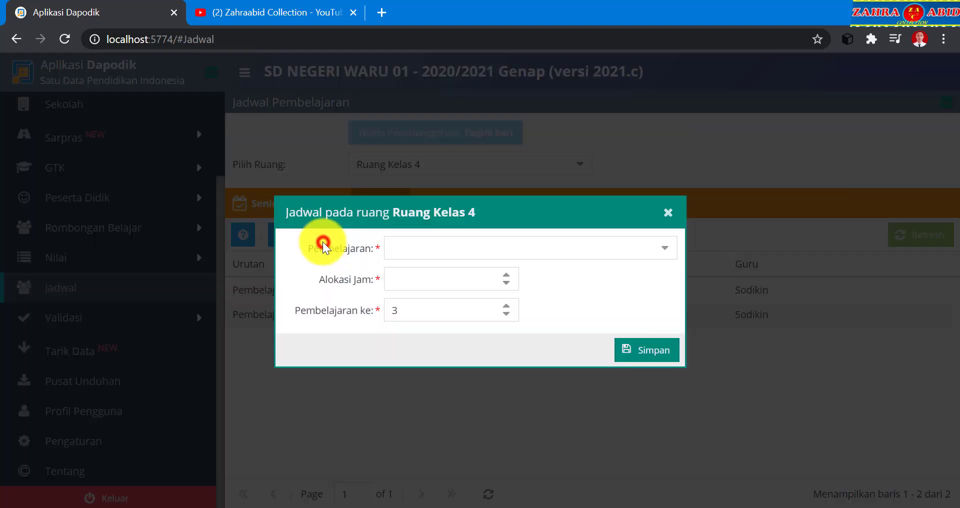
left_click(654, 253)
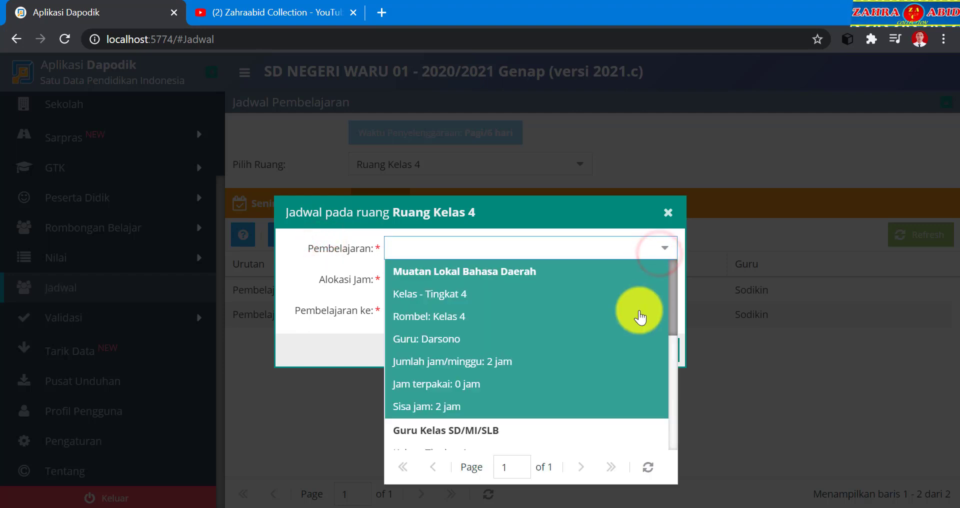
scroll(639, 315, "down", 3)
left_click(639, 310)
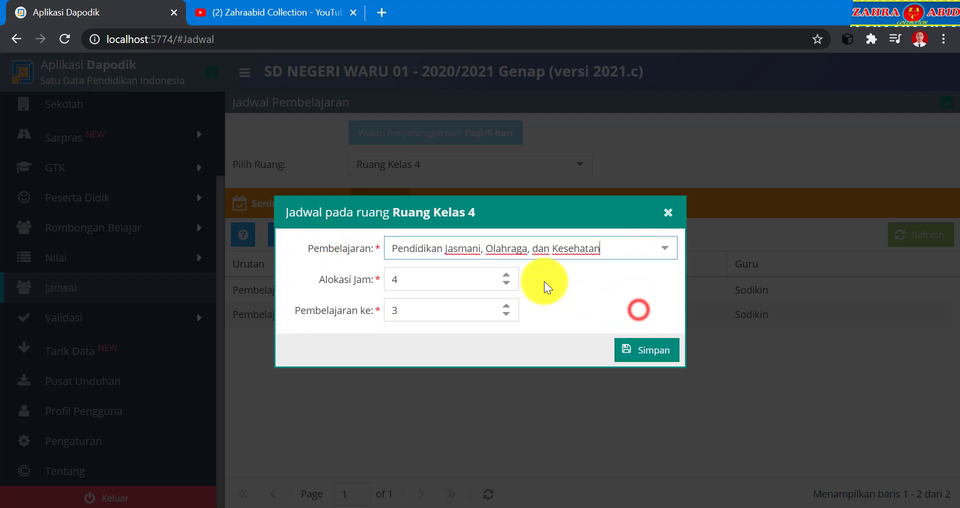
left_click(505, 285)
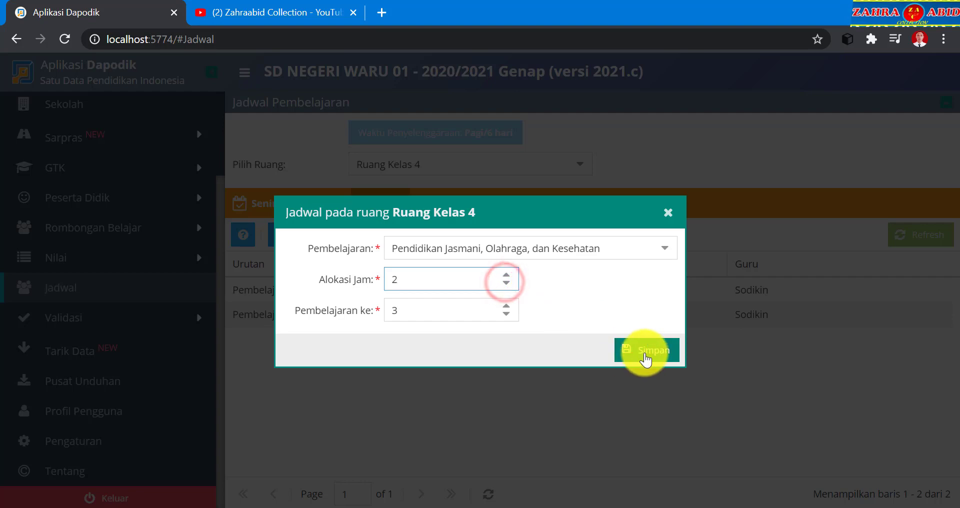
left_click(646, 356)
left_click(486, 308)
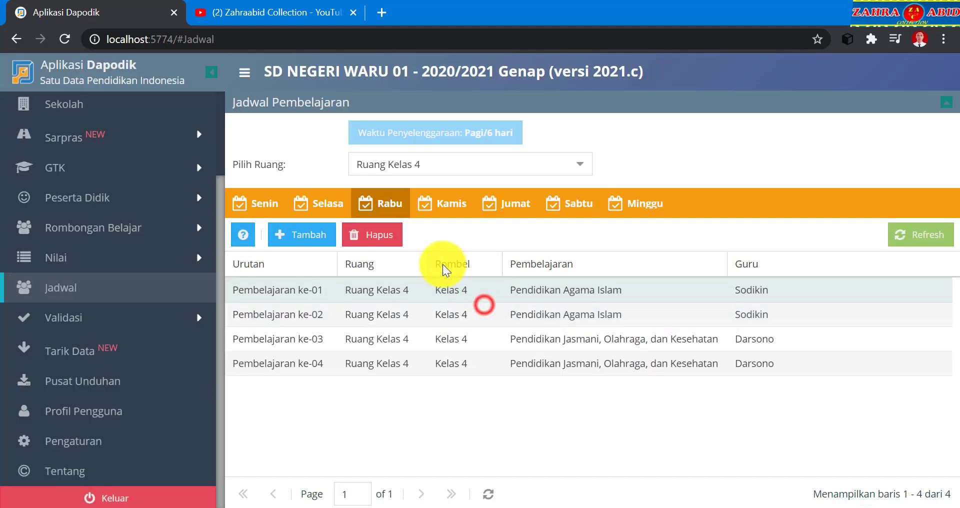
Add Guru Kelas SD/MI/SLB to the Rabu schedule of Ruang Kelas 4 with 2 hours starting at lesson 5, and save it.
left_click(324, 241)
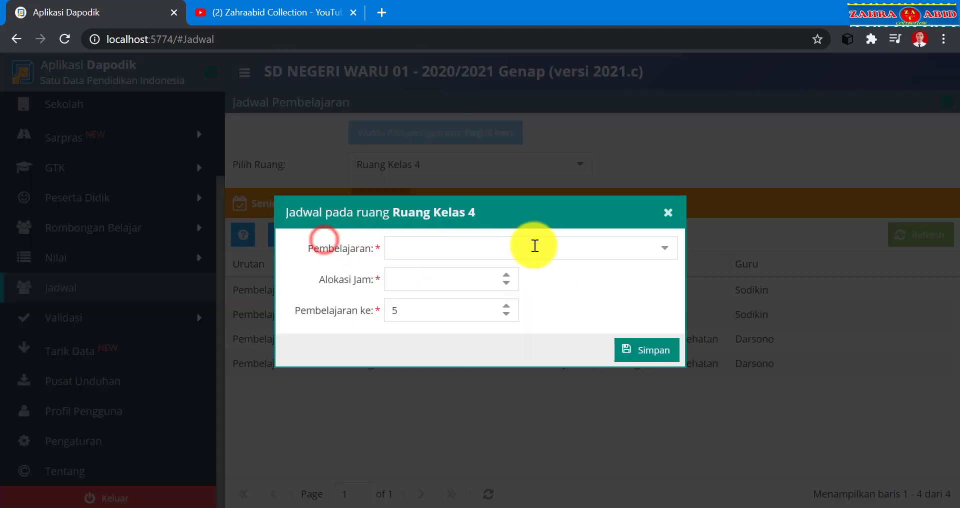
left_click(669, 247)
scroll(628, 310, "down", 3)
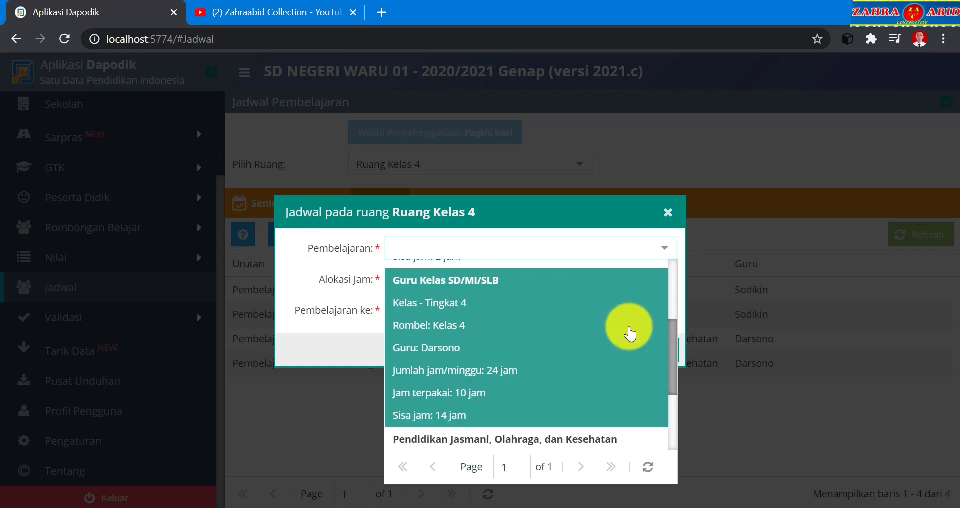
left_click(624, 356)
left_click(485, 282)
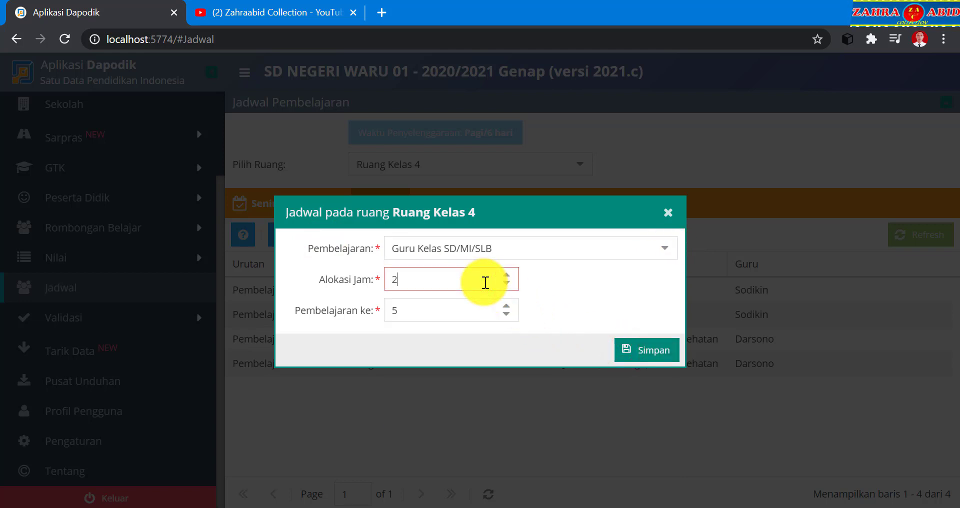
left_click(630, 352)
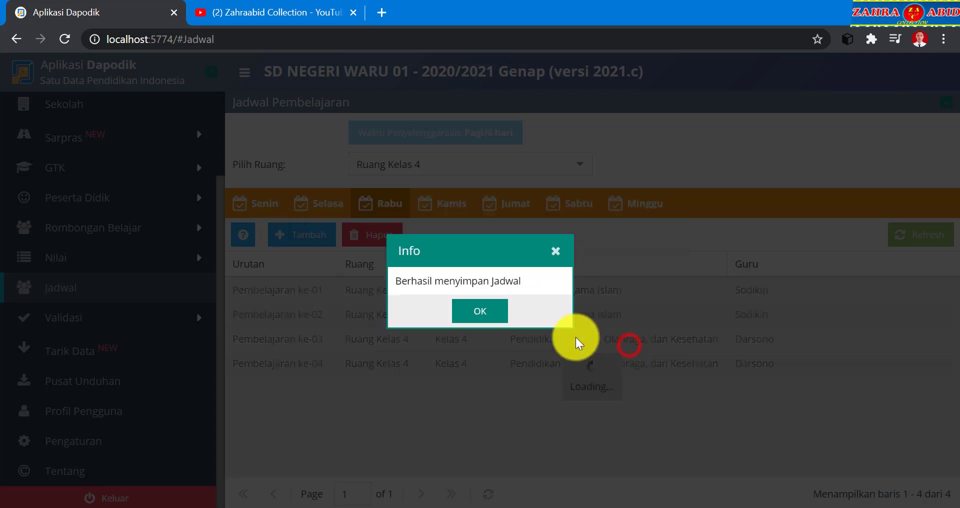
left_click(498, 316)
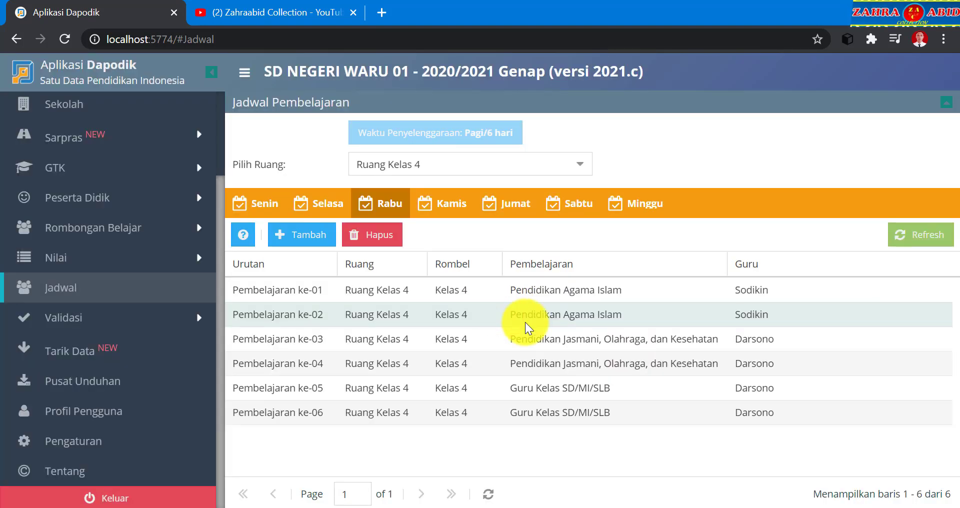
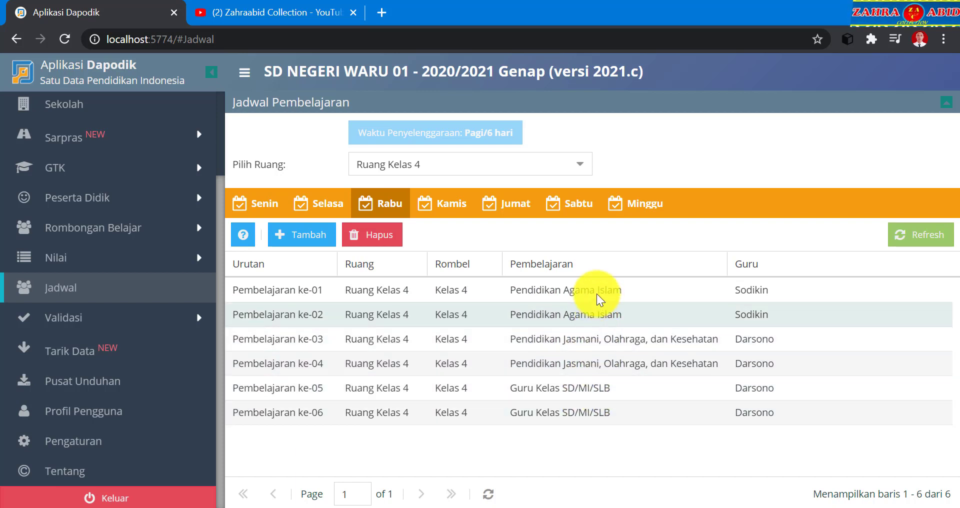
Add Pendidikan Jasmani, Olahraga, dan Kesehatan to the Kamis schedule of Ruang Kelas 4 with 2 hours starting at lesson 1, and save it.
left_click(438, 205)
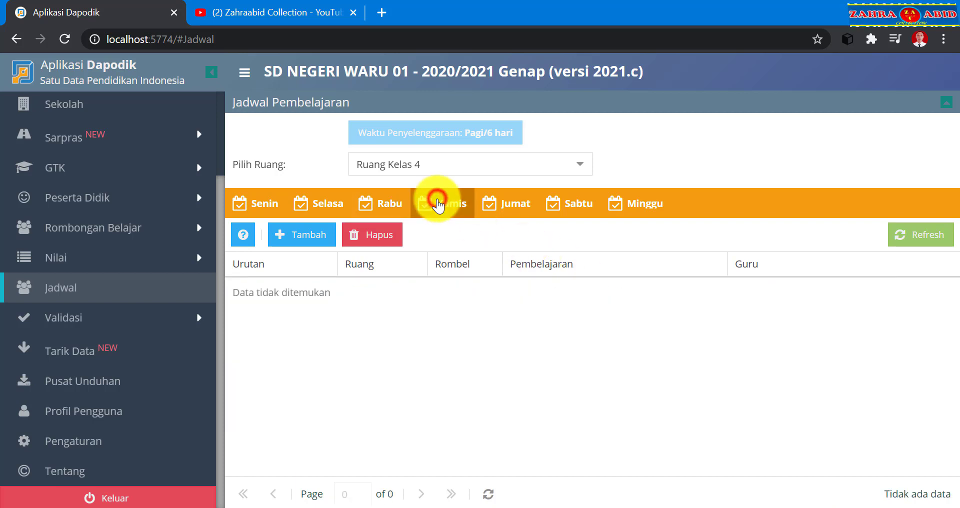
left_click(310, 242)
left_click(646, 255)
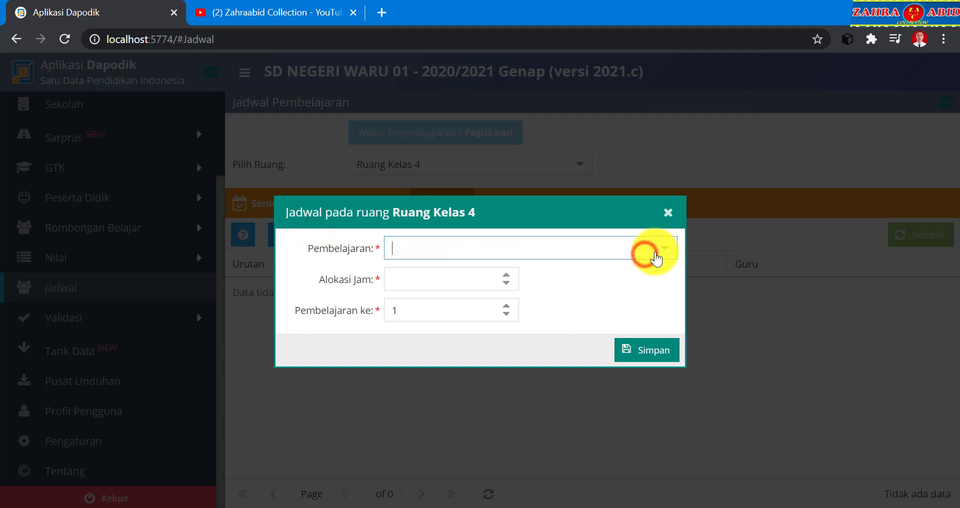
scroll(654, 320, "down", 5)
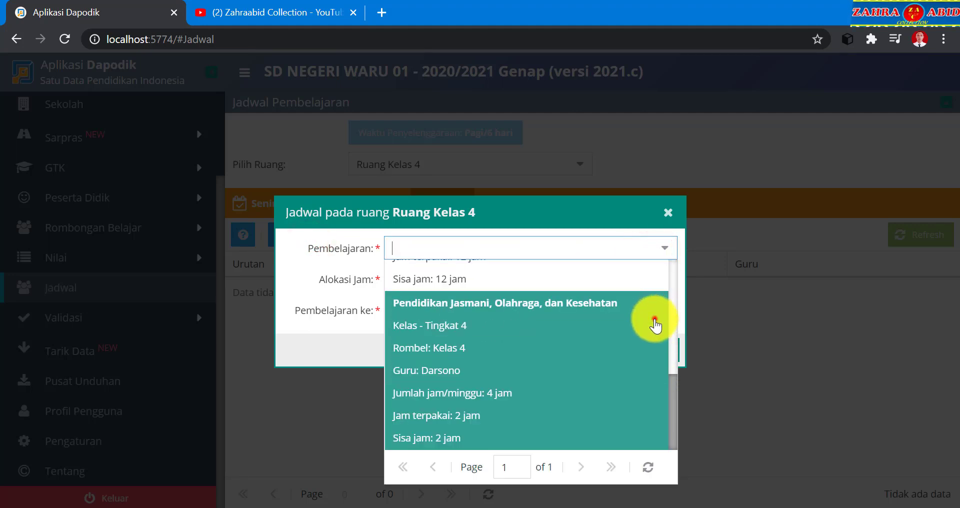
left_click(654, 322)
left_click(650, 344)
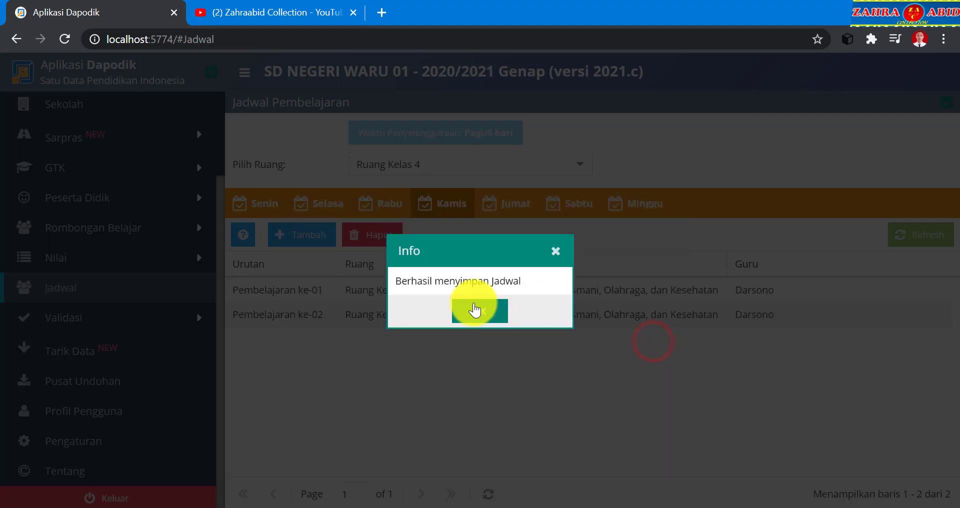
left_click(475, 310)
Add Guru Kelas SD/MI/SLB to the Kamis schedule of Ruang Kelas 4 with 4 hours starting at lesson 3, and save it.
left_click(323, 232)
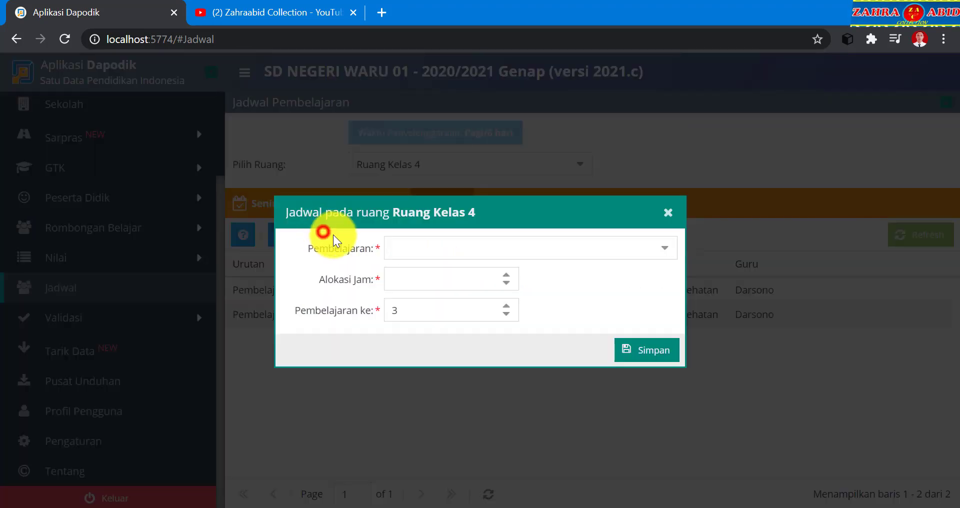
left_click(665, 248)
scroll(650, 320, "down", 2)
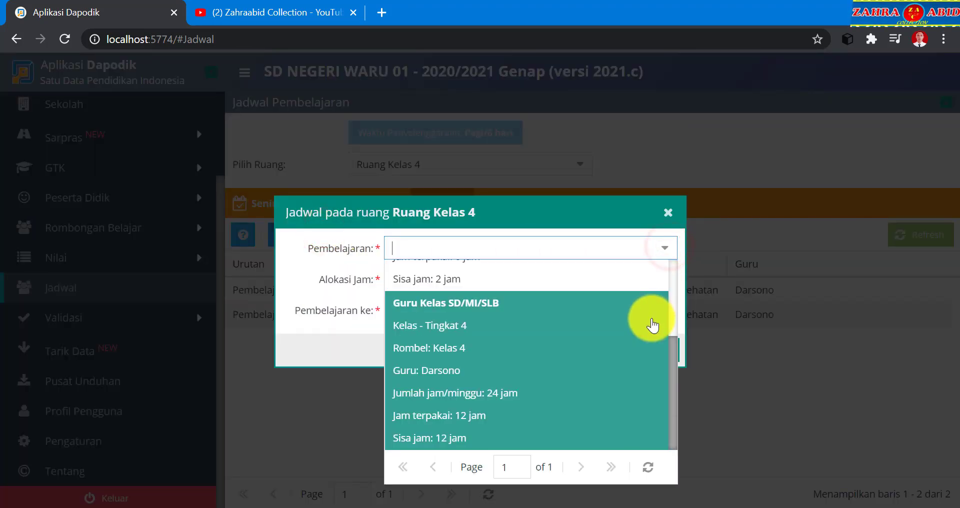
left_click(653, 325)
left_click(480, 280)
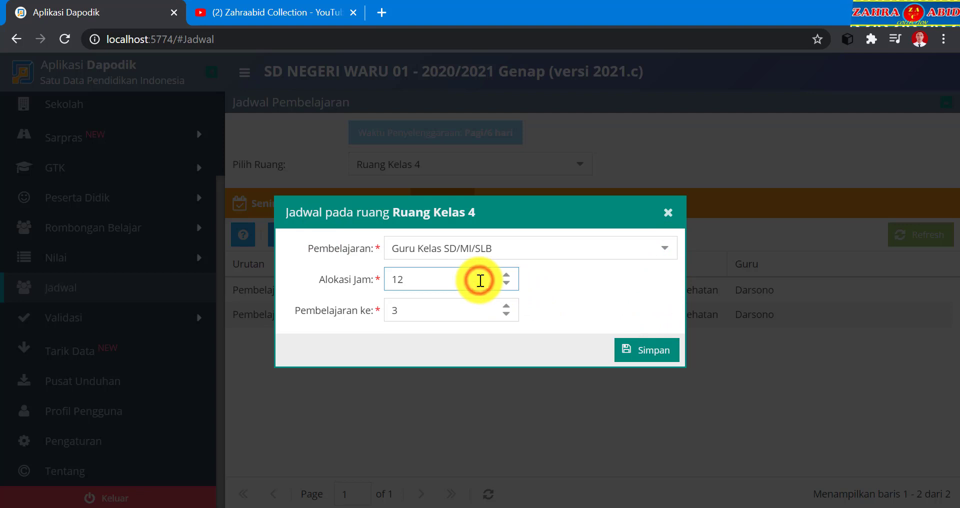
type("4")
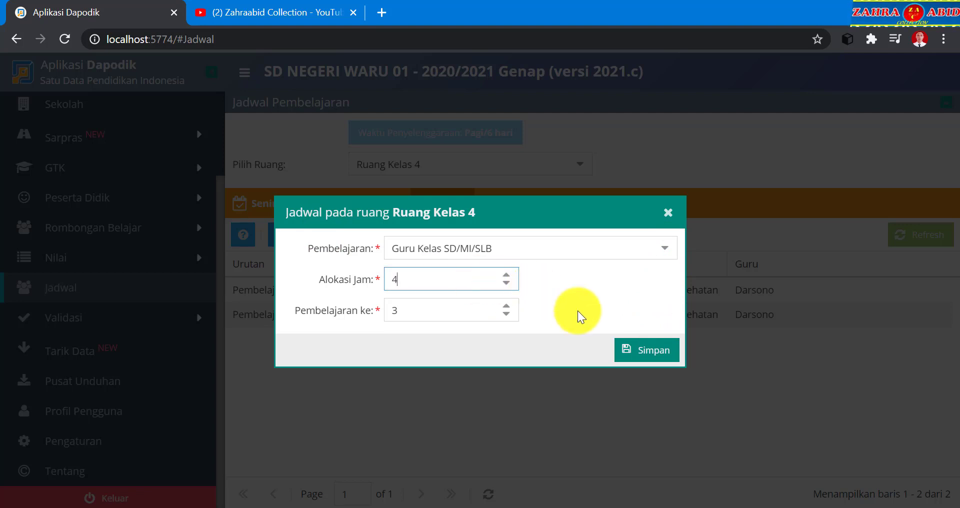
left_click(620, 349)
left_click(481, 313)
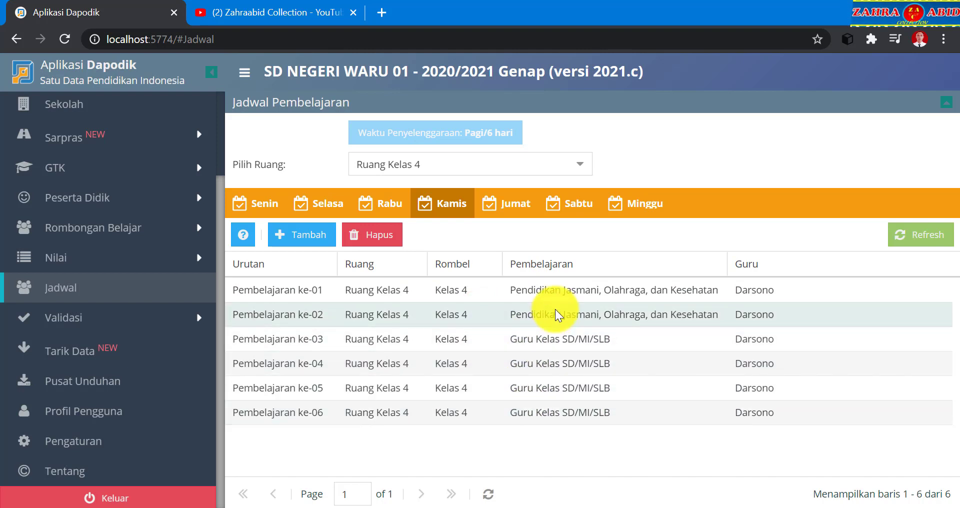
Add Guru Kelas SD/MI/SLB to the Jumat schedule of Ruang Kelas 4 with 4 hours starting at lesson 1, and save it.
left_click(321, 234)
left_click(659, 249)
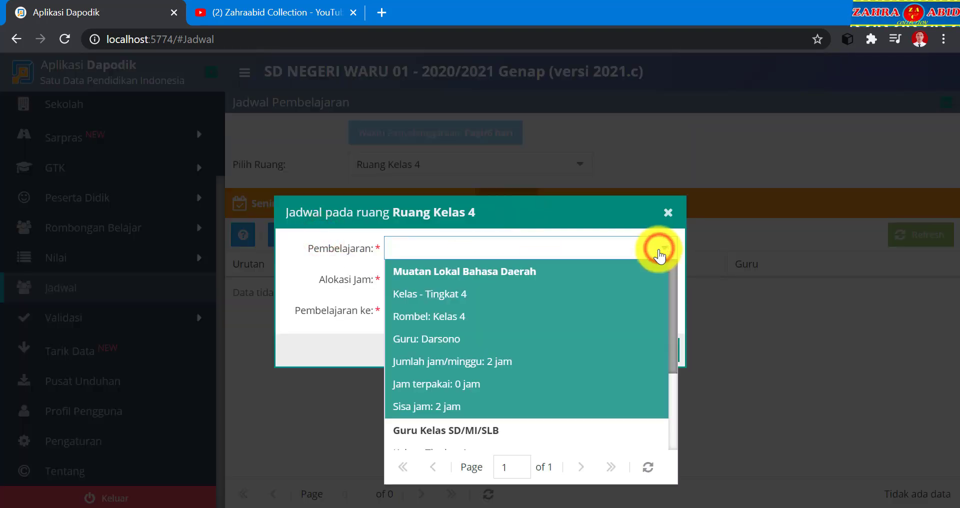
scroll(553, 415, "down", 3)
left_click(555, 427)
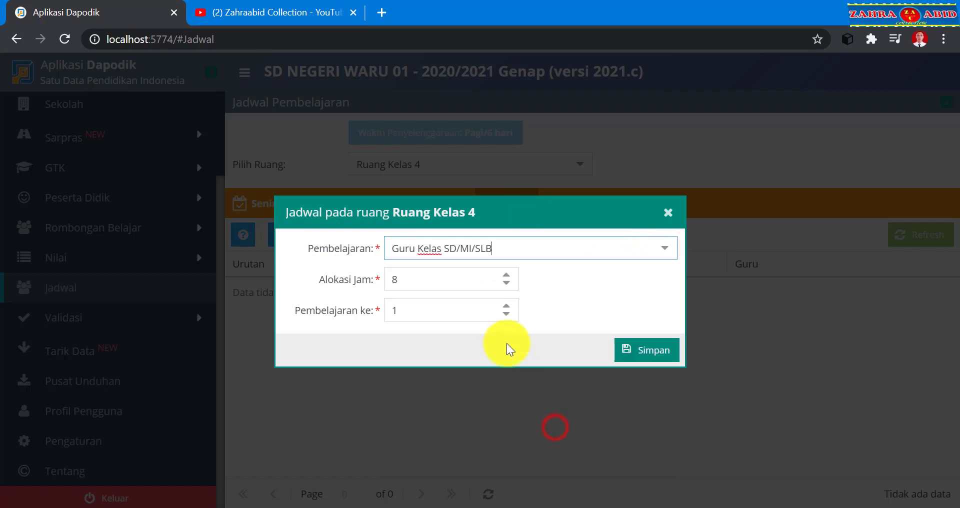
double_click(506, 284)
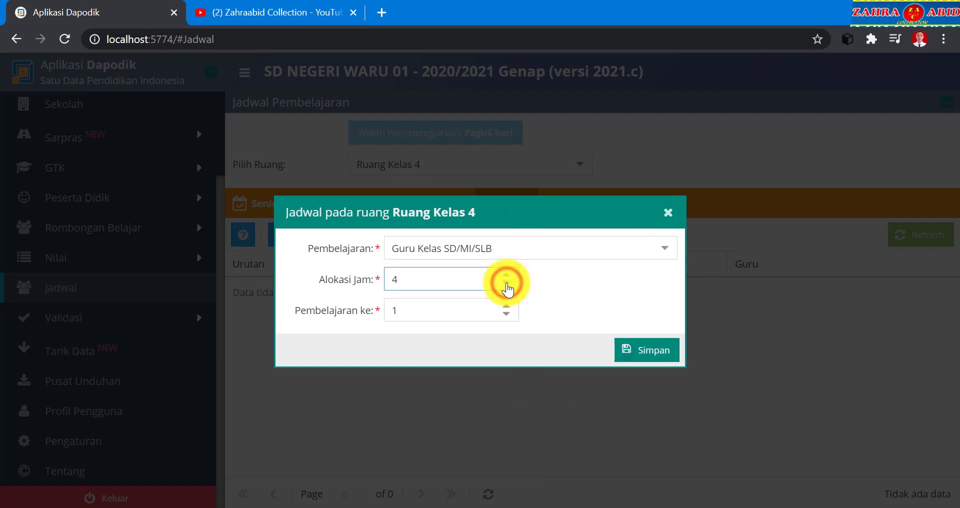
left_click(641, 353)
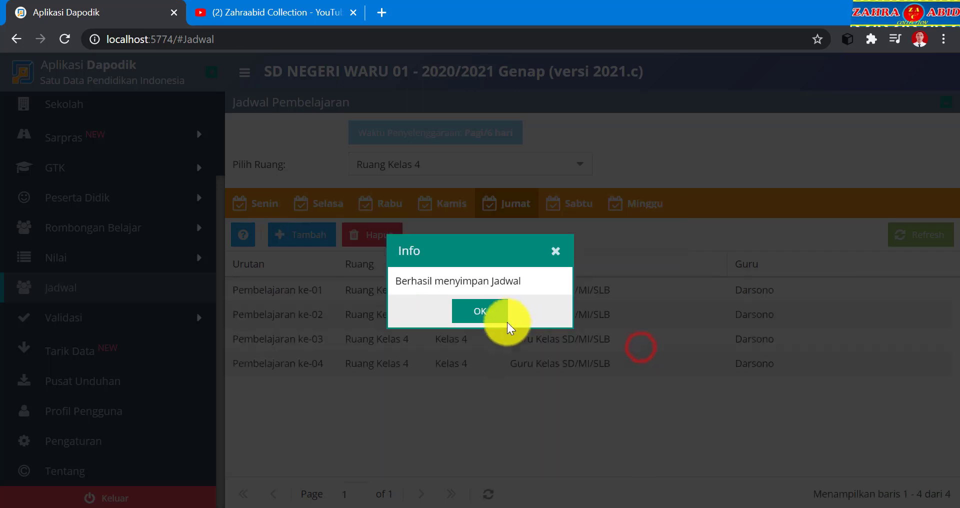
left_click(492, 314)
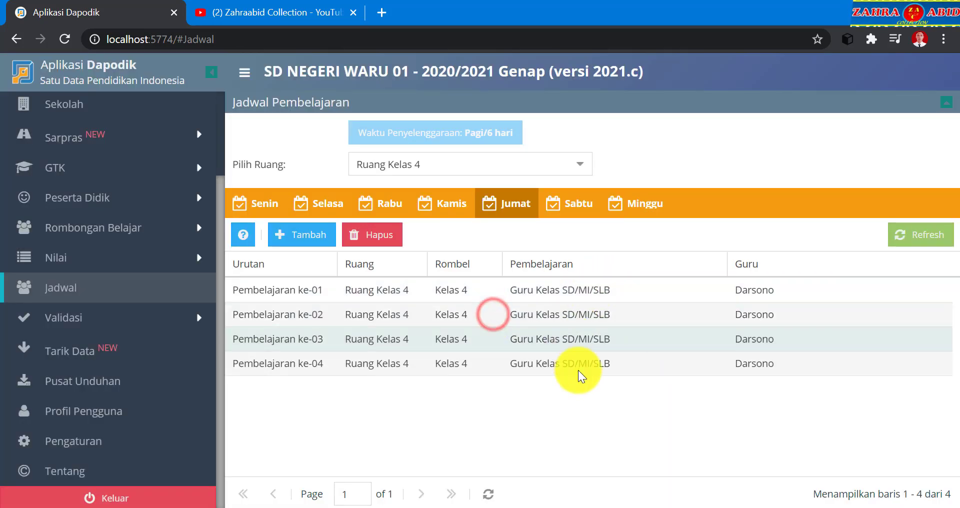
Add Guru Kelas SD/MI/SLB to the Sabtu schedule of Ruang Kelas 4 with 4 hours starting at lesson 1, and save it.
left_click(583, 205)
left_click(320, 246)
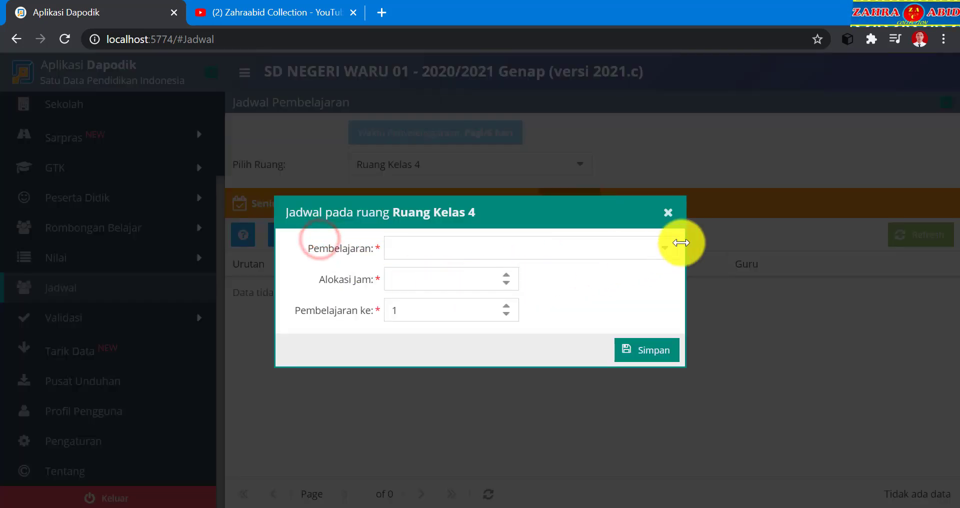
left_click(664, 249)
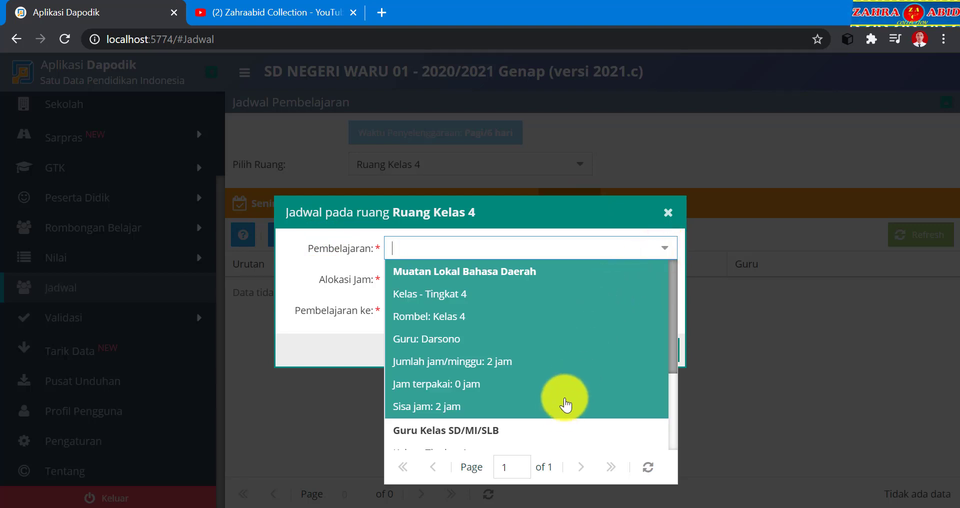
left_click(552, 428)
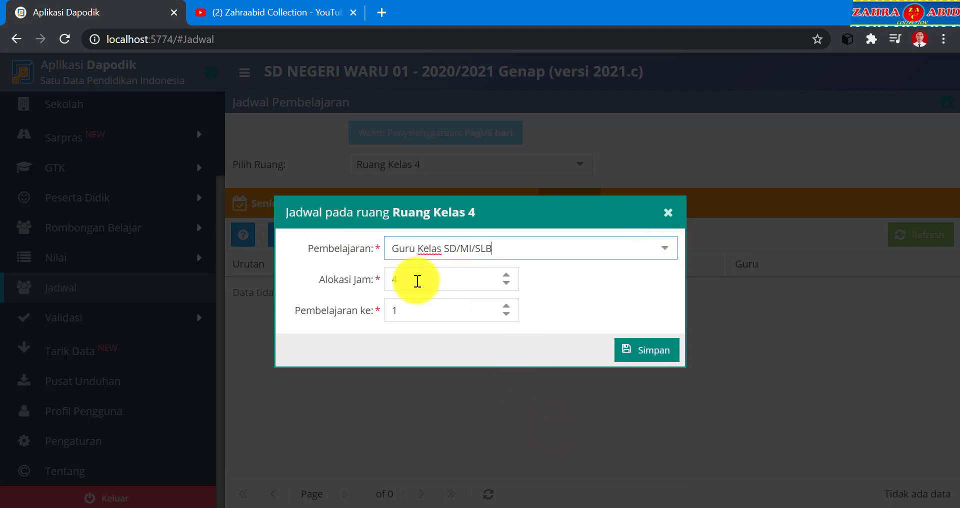
left_click(632, 352)
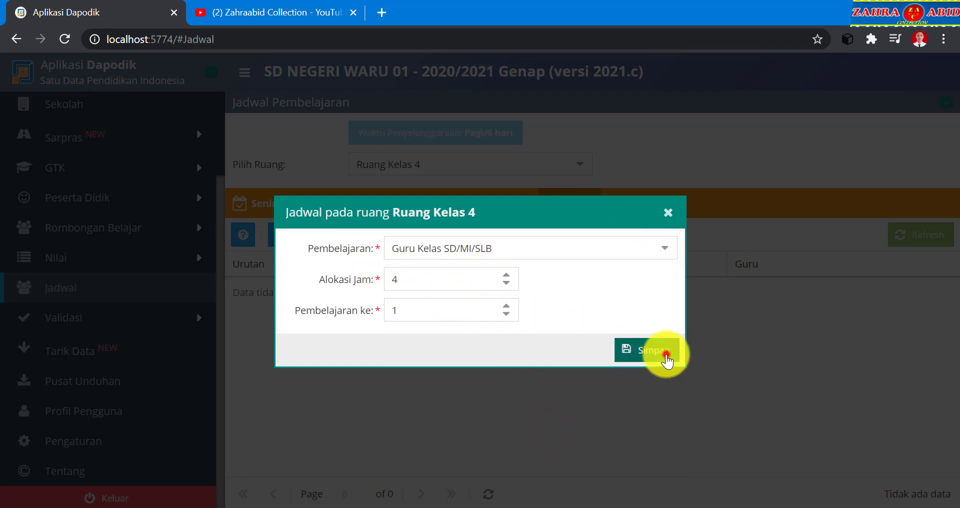
left_click(493, 315)
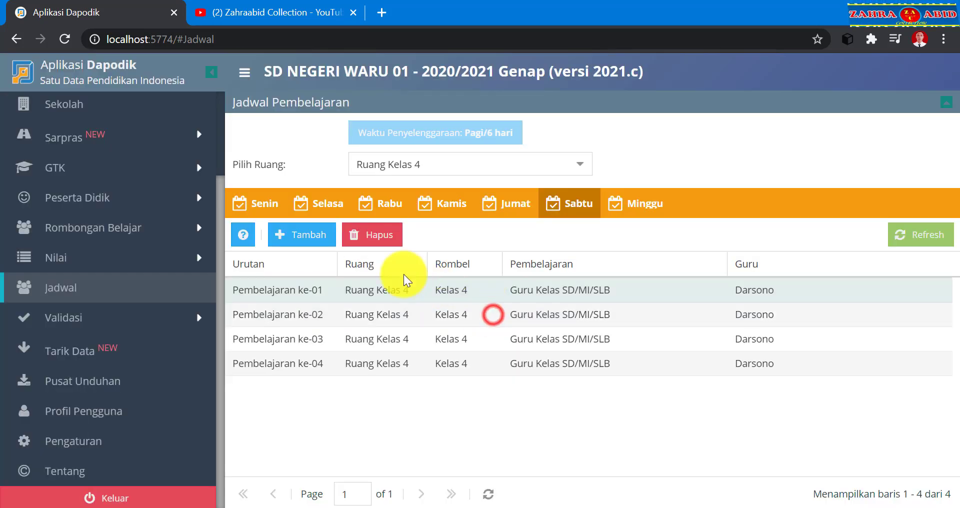
Add Muatan Lokal Bahasa Daerah to the Sabtu schedule of Ruang Kelas 4 with 2 hours starting at lesson 5, and save it.
left_click(311, 242)
left_click(659, 252)
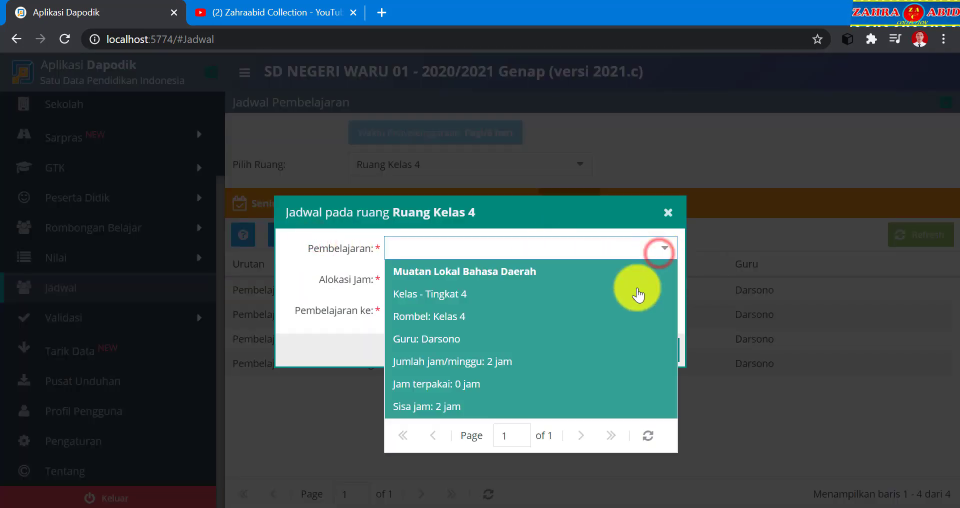
left_click(622, 311)
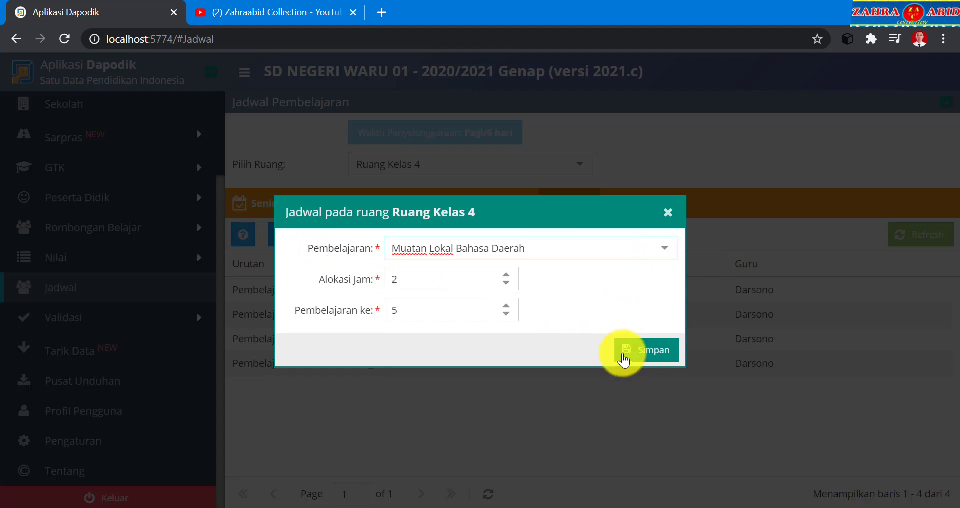
left_click(630, 352)
left_click(486, 311)
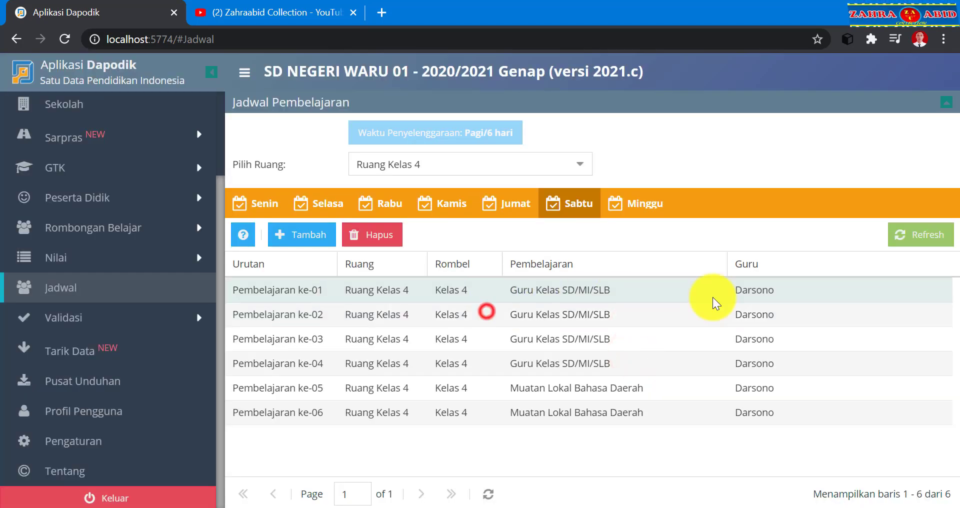
Refresh the Sabtu schedule of Ruang Kelas 4 and switch the schedule to Ruang Kelas 5.
left_click(926, 236)
left_click(579, 173)
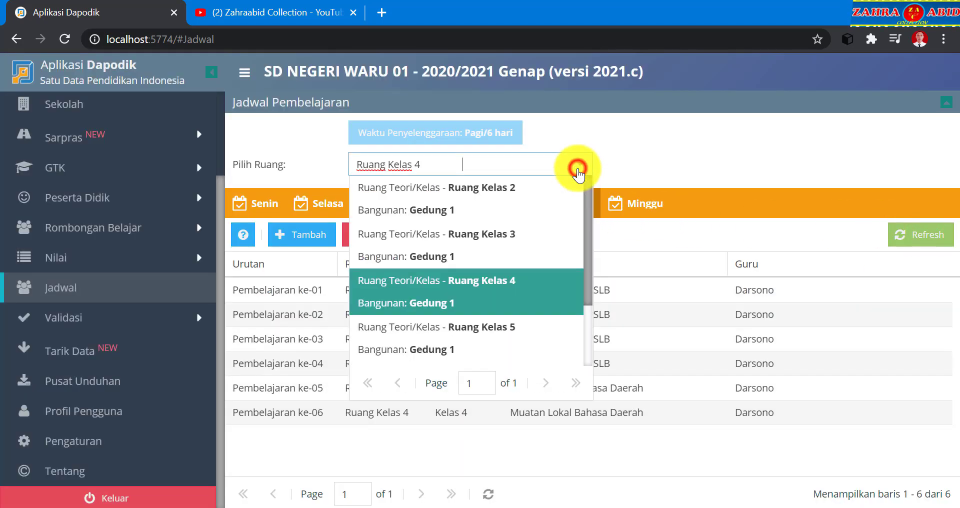
left_click(520, 328)
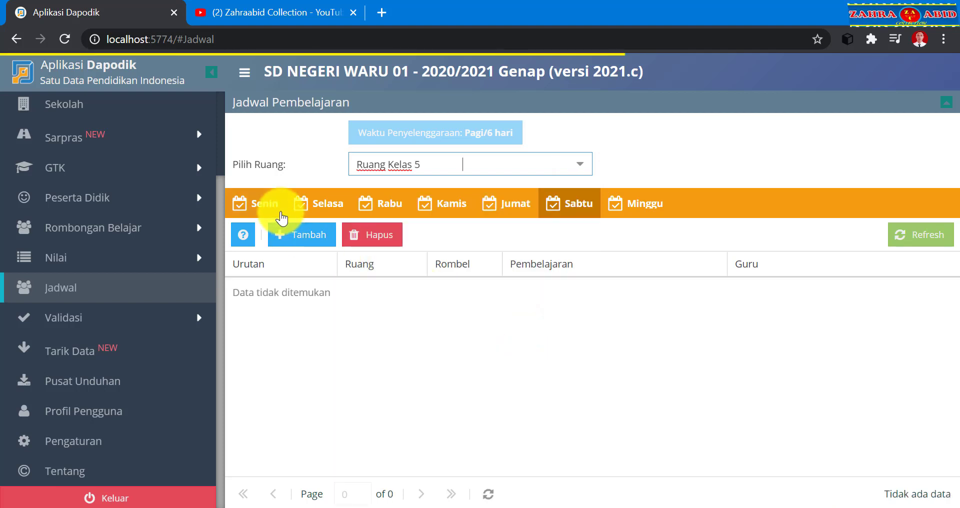
Add Guru Kelas SD/MI/SLB to the Senin schedule of Ruang Kelas 5 with 6 hours starting at lesson 1, and save it.
left_click(276, 208)
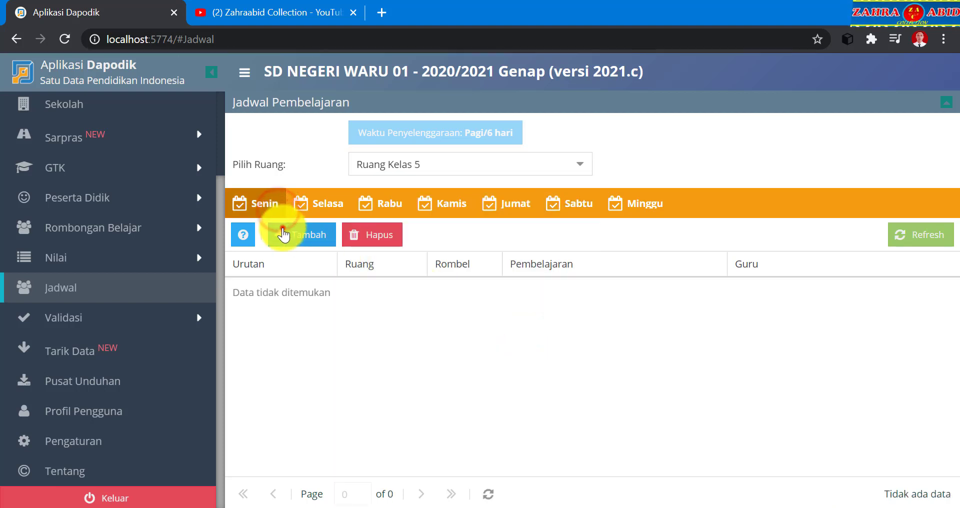
left_click(281, 228)
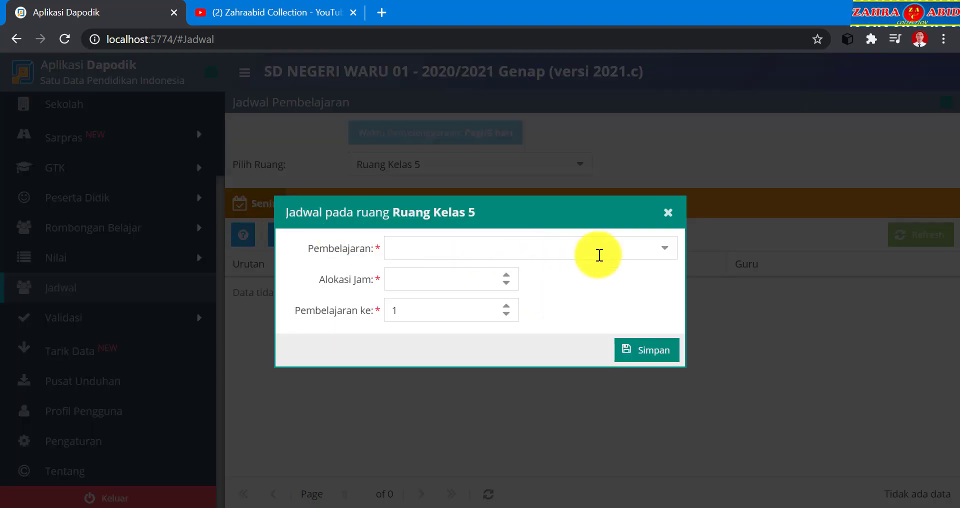
left_click(658, 250)
scroll(639, 317, "down", 3)
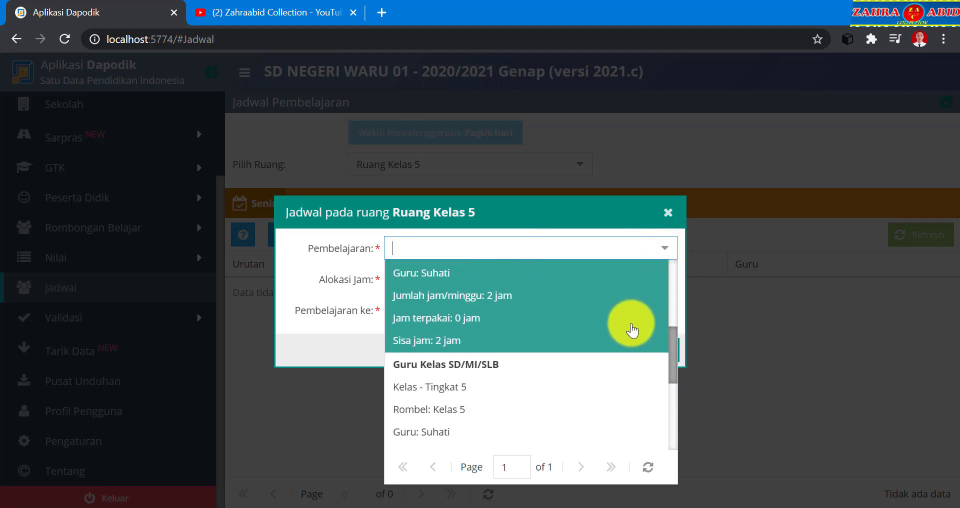
left_click(615, 393)
left_click(477, 283)
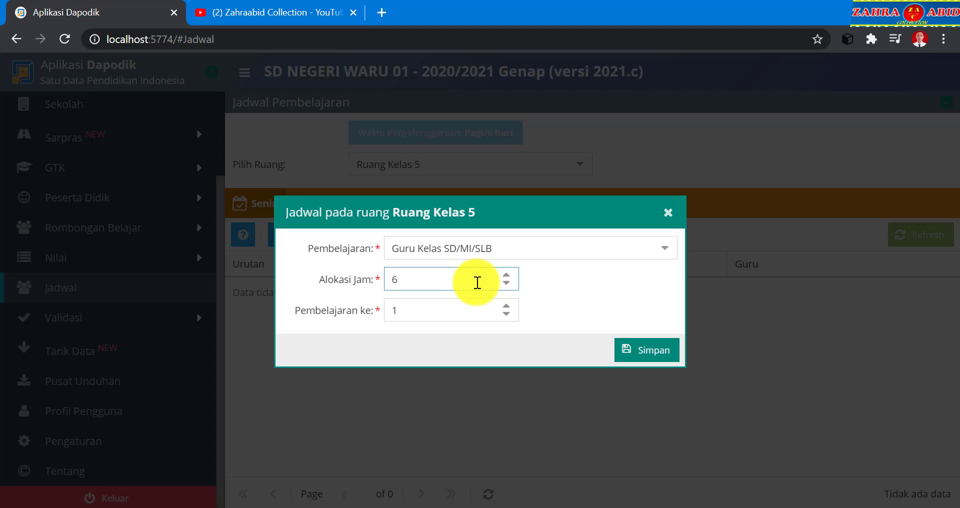
left_click(641, 357)
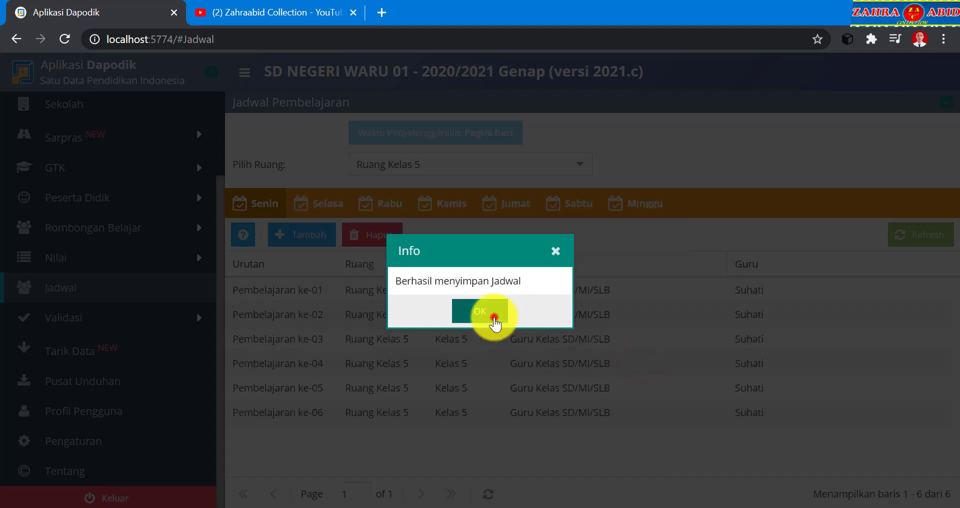
left_click(494, 318)
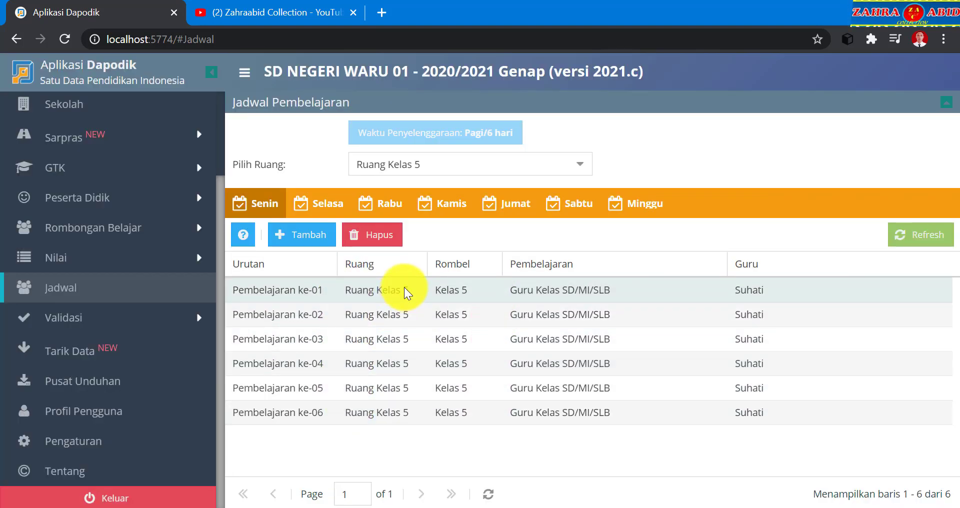
Add Pendidikan Agama Islam to the Selasa schedule of Ruang Kelas 5 with 2 hours starting at lesson 1, and save it.
left_click(321, 205)
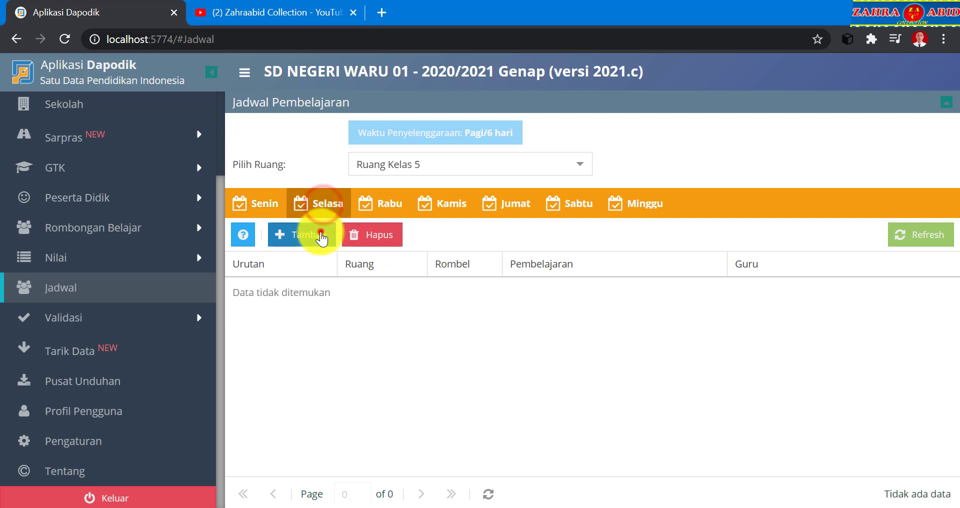
left_click(321, 236)
left_click(658, 248)
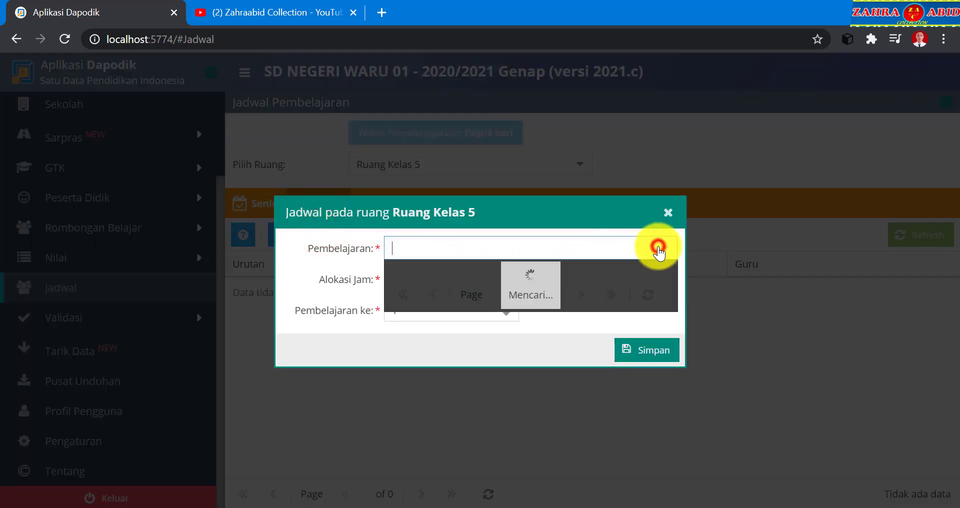
scroll(642, 312, "down", 5)
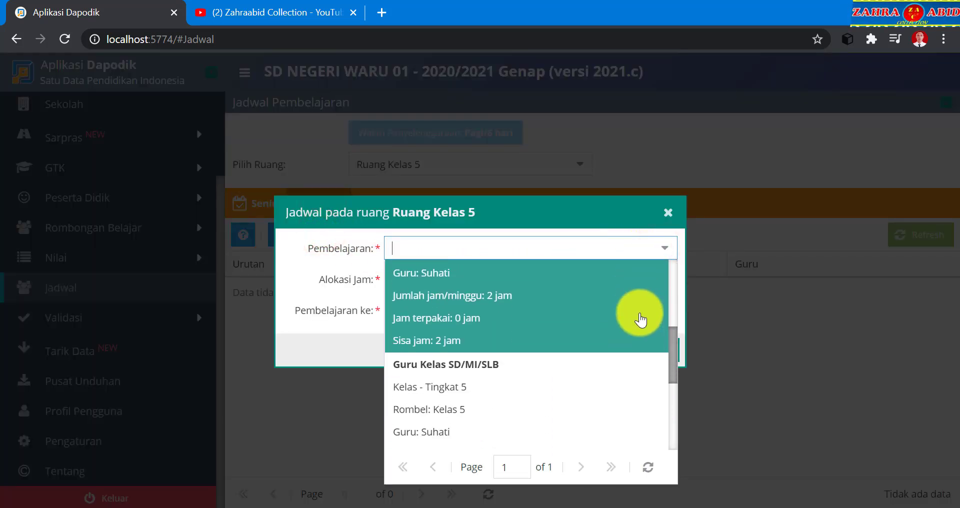
scroll(641, 320, "down", 2)
scroll(641, 320, "up", 7)
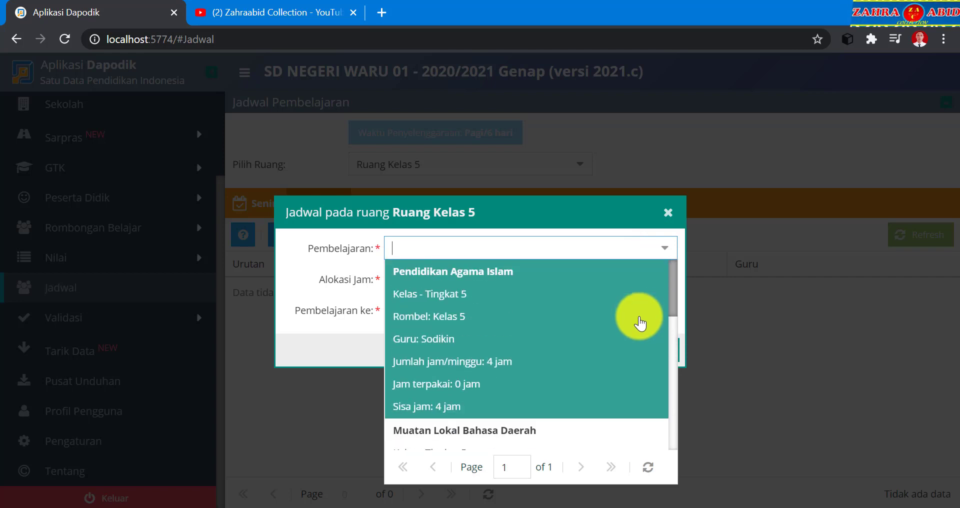
left_click(640, 323)
left_click(473, 276)
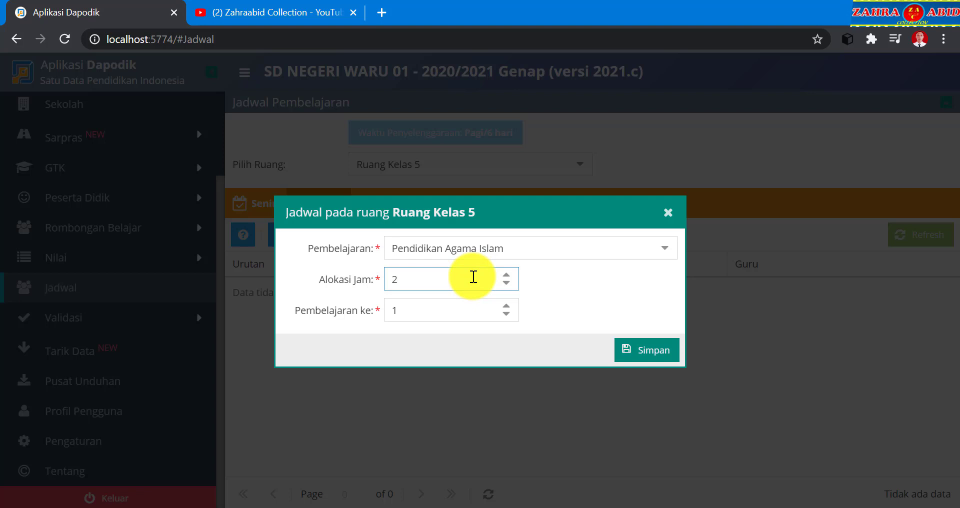
left_click(626, 352)
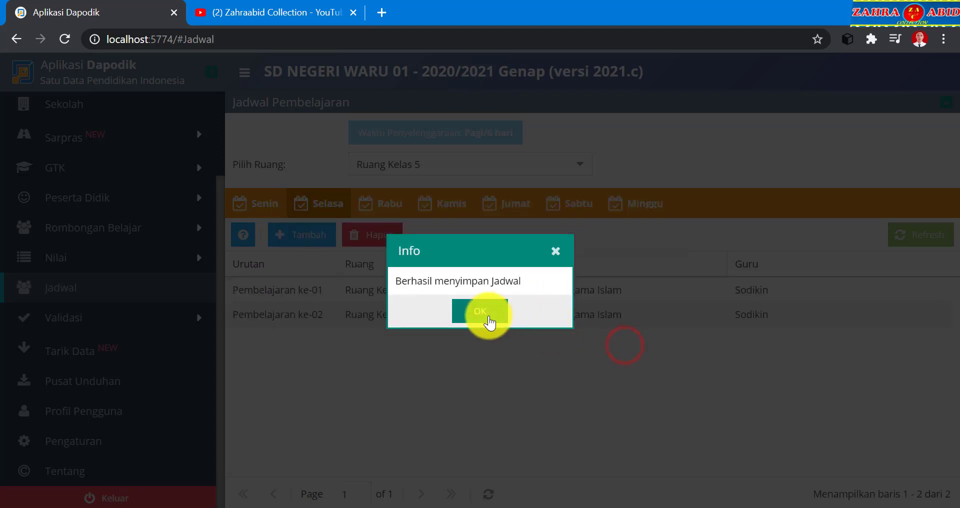
left_click(487, 315)
Add Pendidikan Jasmani, Olahraga, dan Kesehatan to the Selasa schedule of Ruang Kelas 5 with 2 hours starting at lesson 3, and save it.
left_click(312, 234)
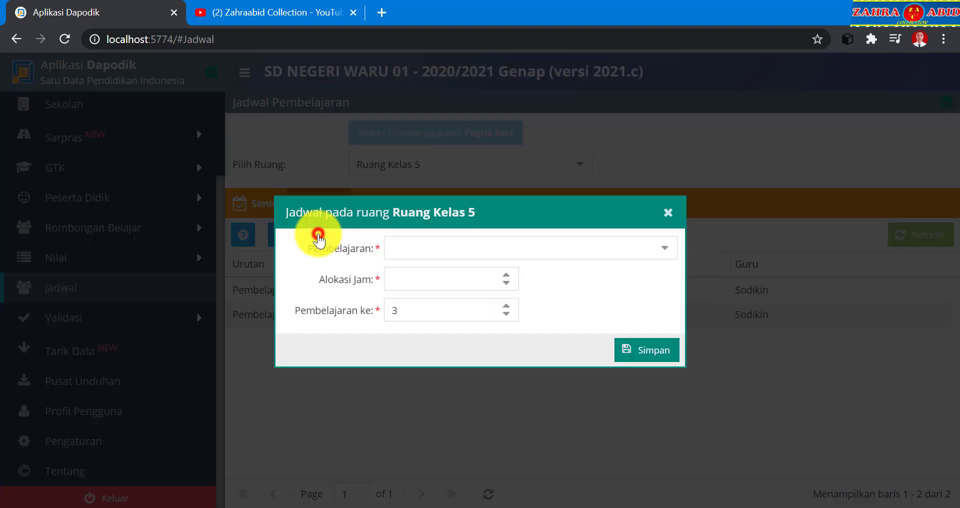
left_click(663, 256)
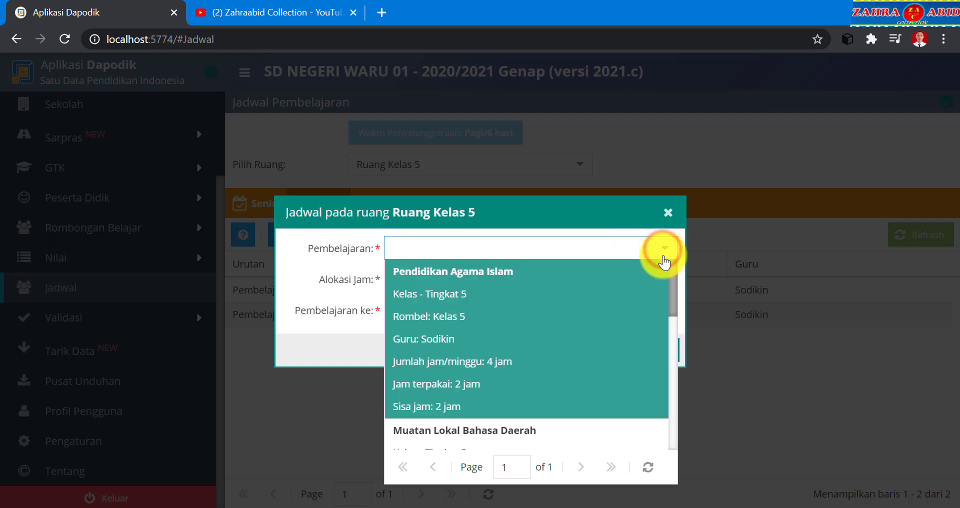
scroll(637, 345, "down", 4)
scroll(616, 383, "down", 3)
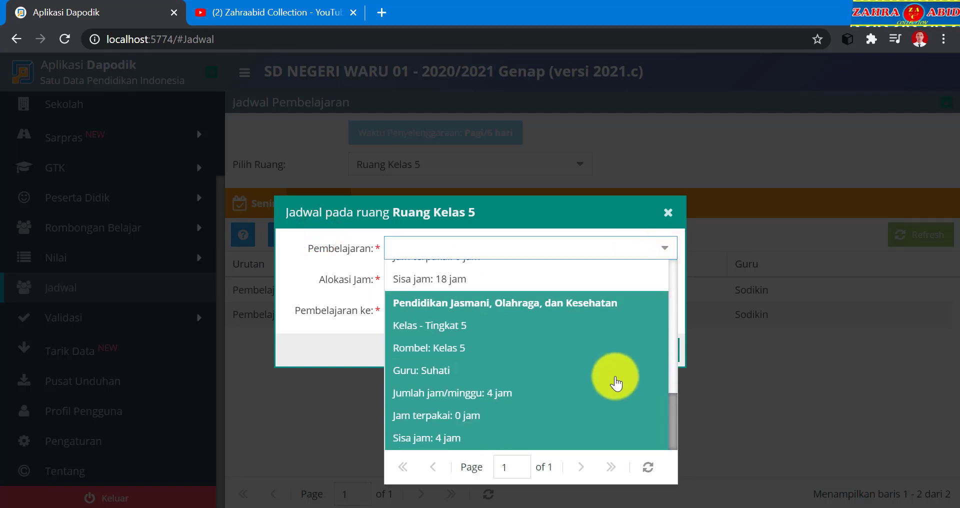
left_click(612, 383)
left_click(505, 286)
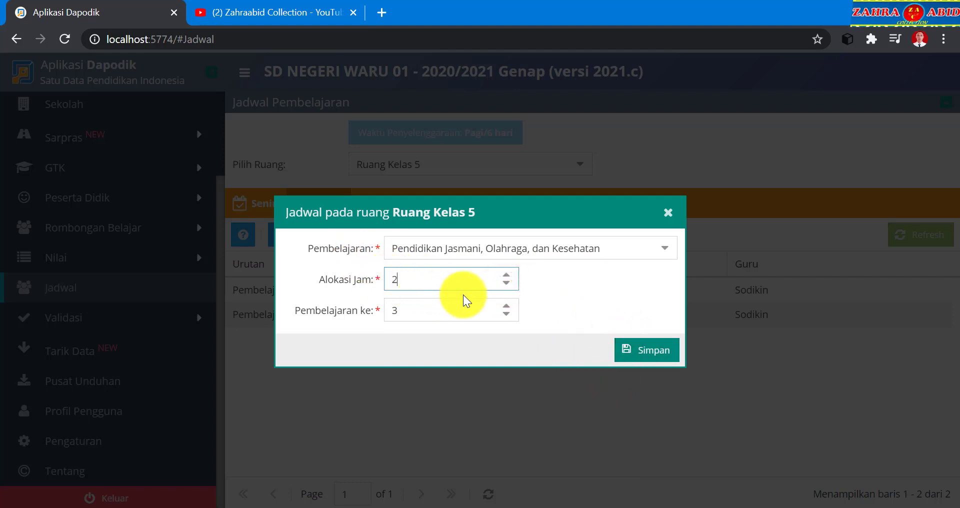
left_click(631, 353)
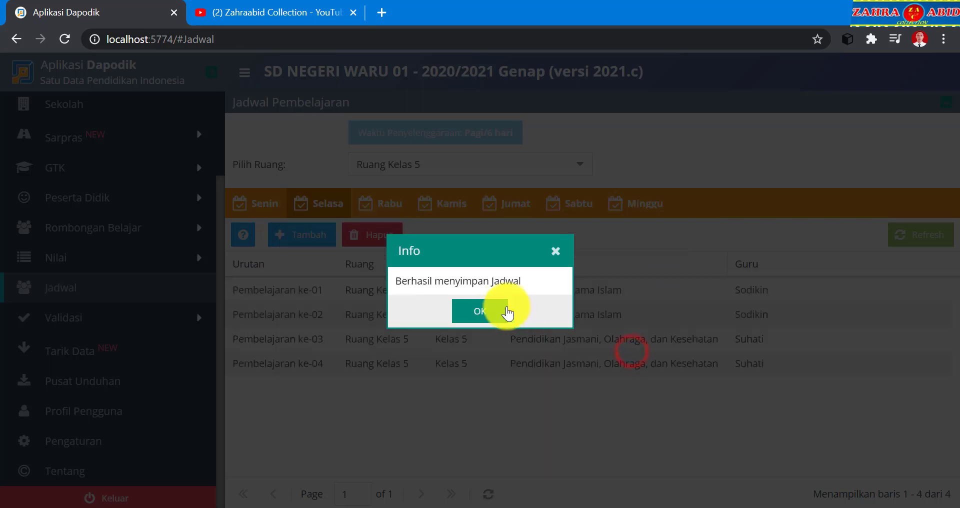
left_click(499, 306)
Add Guru Kelas SD/MI/SLB to the Selasa schedule of Ruang Kelas 5 with 2 hours starting at lesson 5, and save it.
left_click(314, 242)
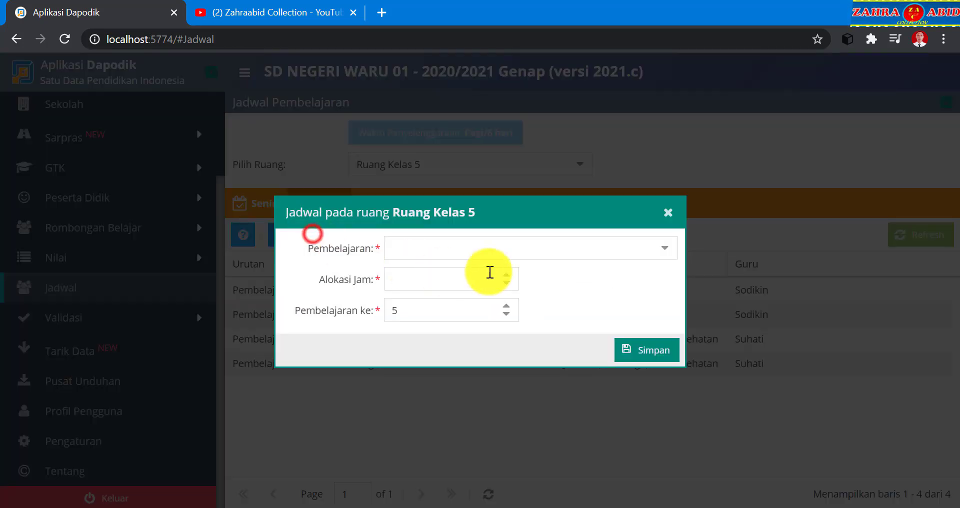
left_click(663, 252)
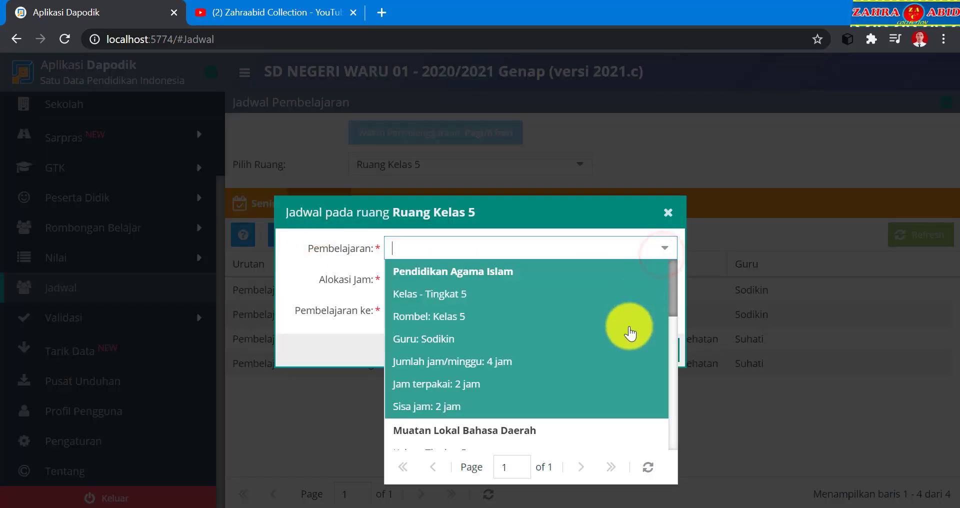
scroll(626, 327, "down", 3)
scroll(613, 369, "down", 2)
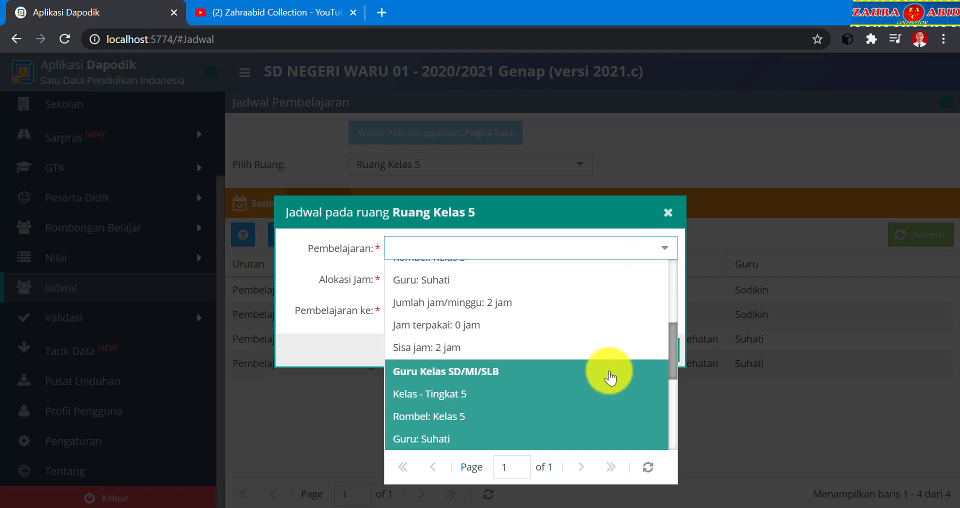
left_click(609, 379)
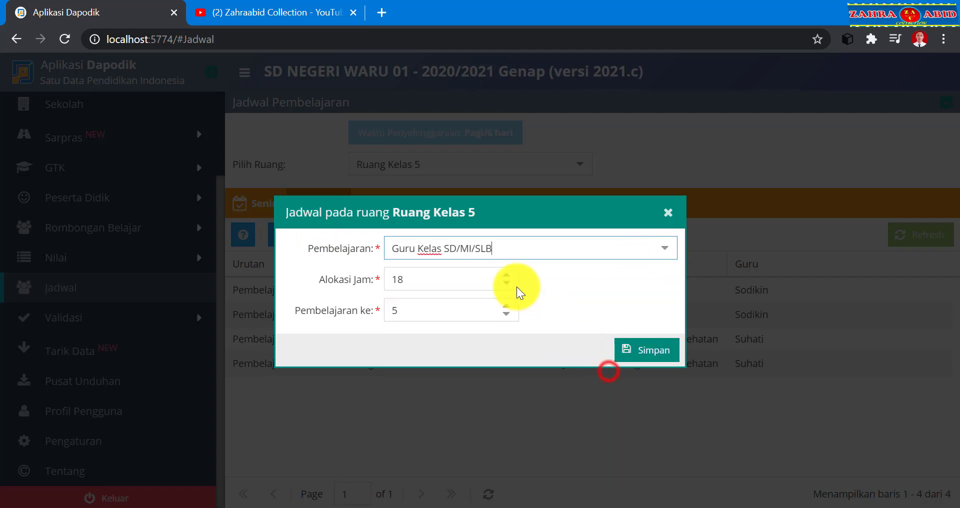
left_click(469, 282)
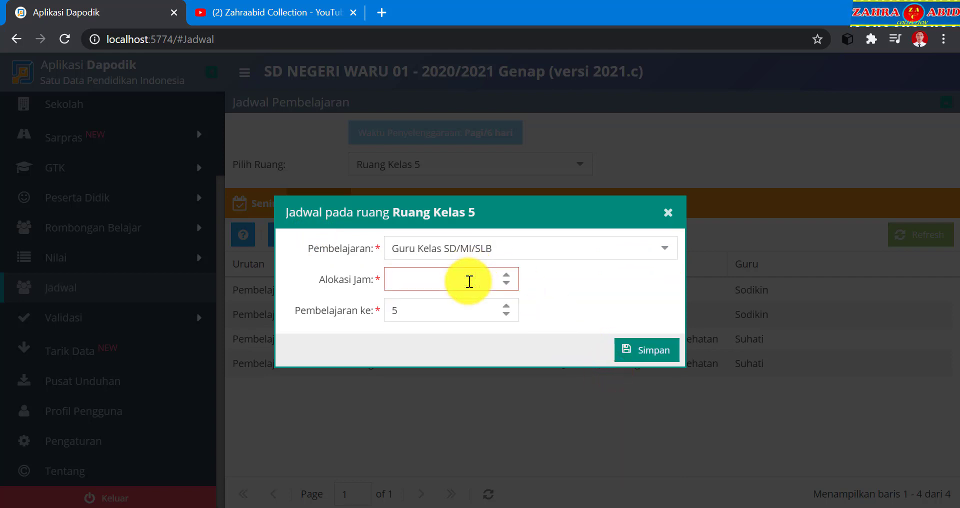
left_click(636, 350)
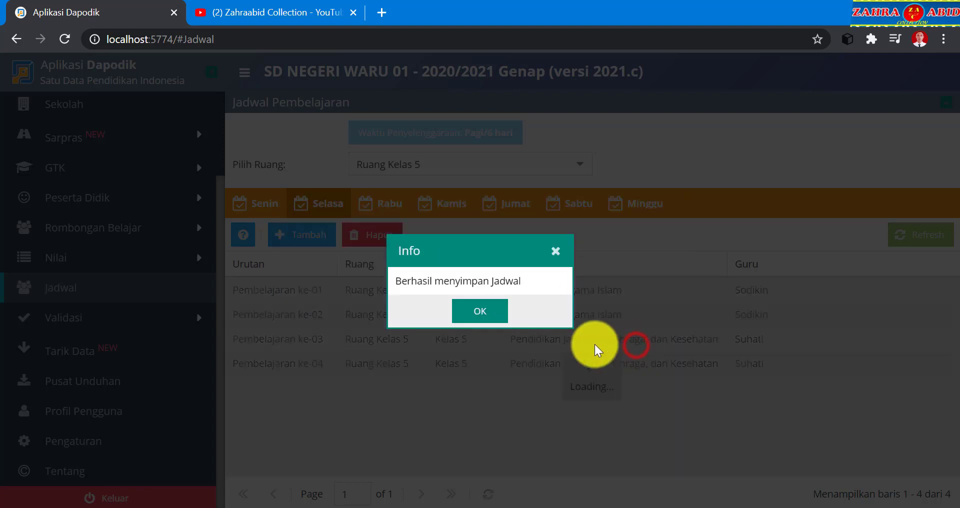
left_click(495, 311)
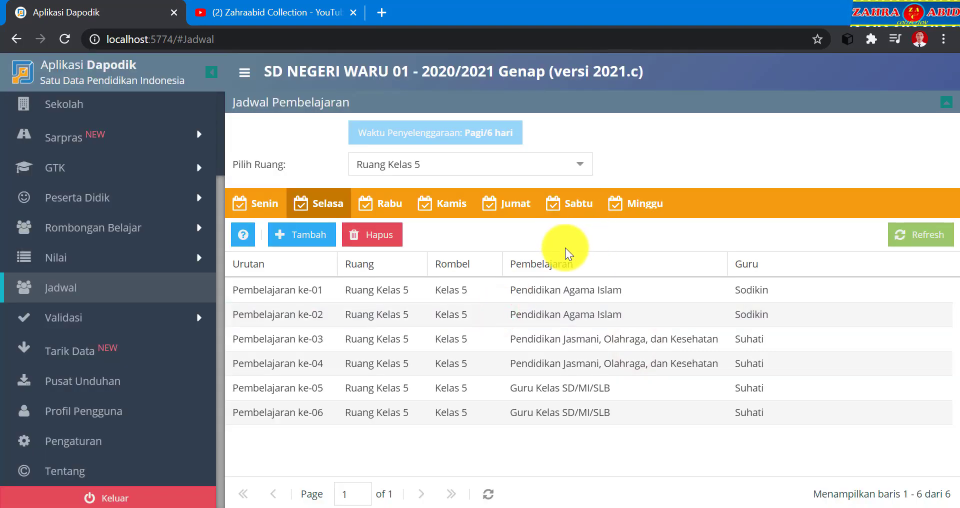
Add Guru Kelas SD/MI/SLB to the Rabu schedule of Ruang Kelas 5 with 6 hours starting at lesson 1, and save it.
left_click(387, 210)
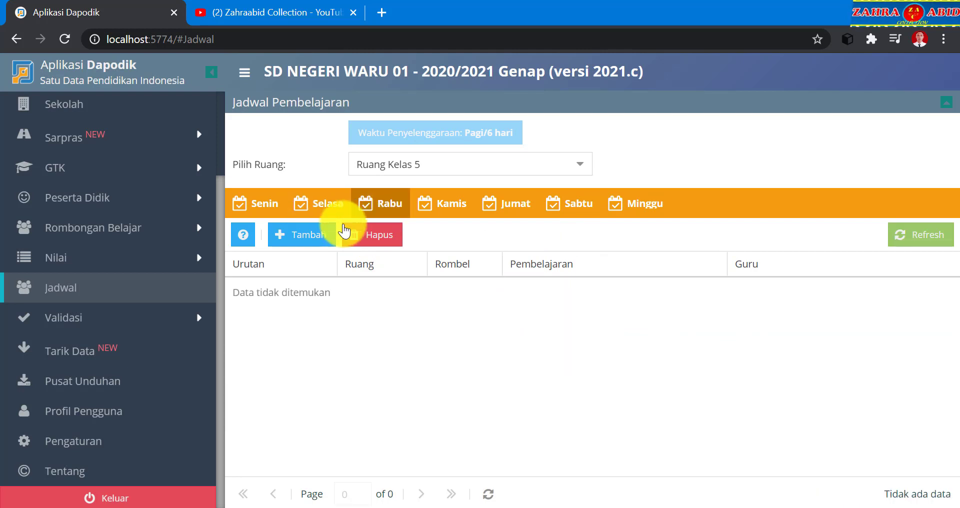
left_click(325, 235)
left_click(665, 253)
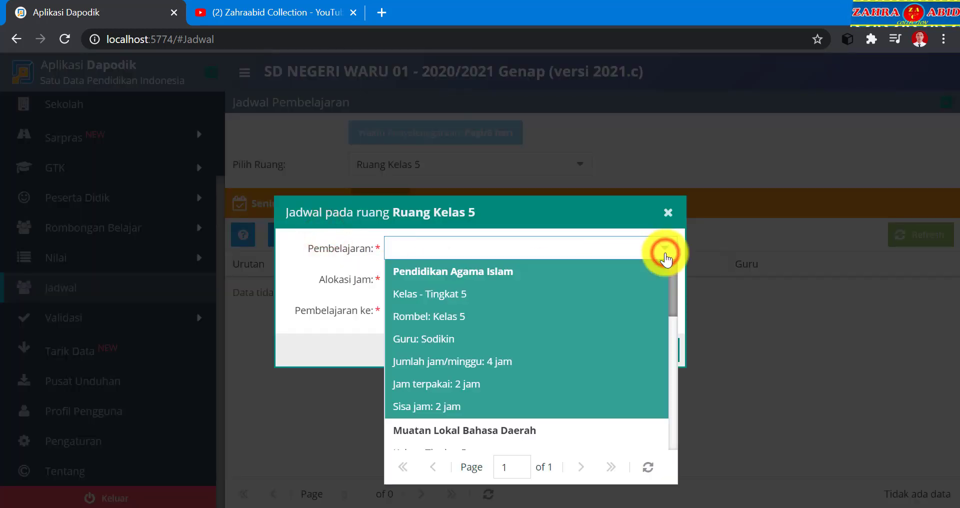
scroll(556, 421, "down", 3)
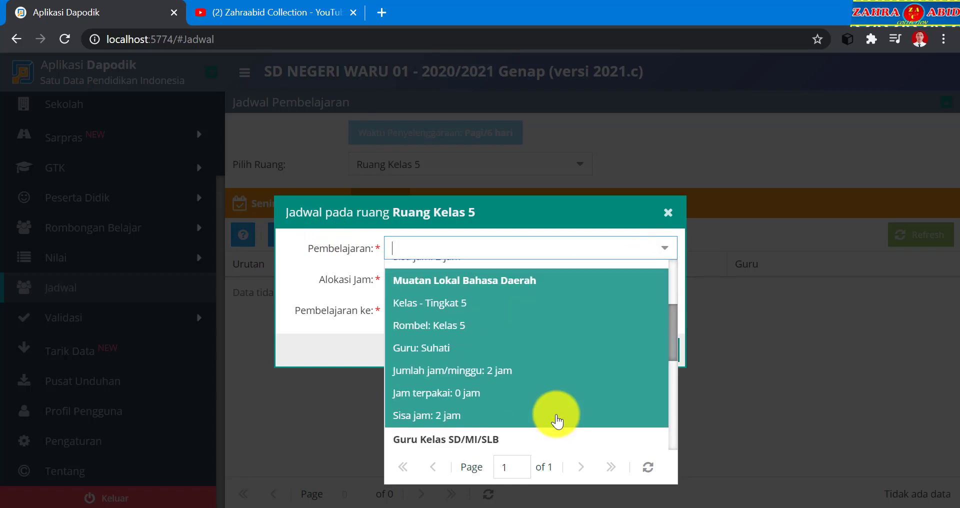
scroll(553, 433, "down", 2)
left_click(553, 412)
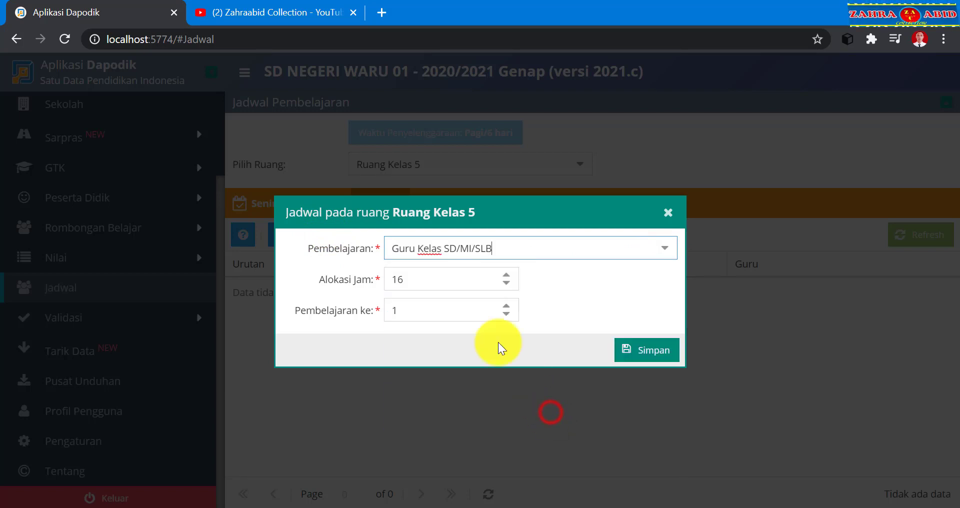
left_click(480, 284)
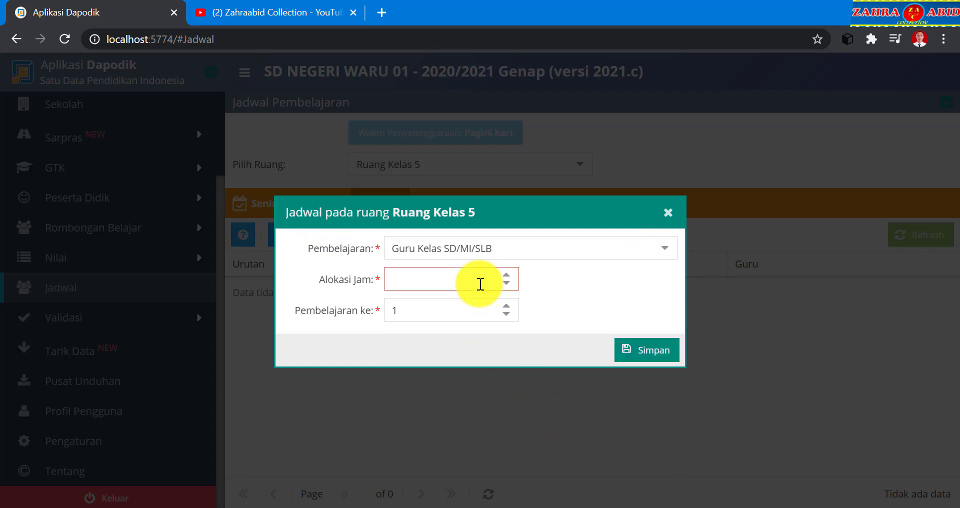
left_click(638, 352)
left_click(489, 313)
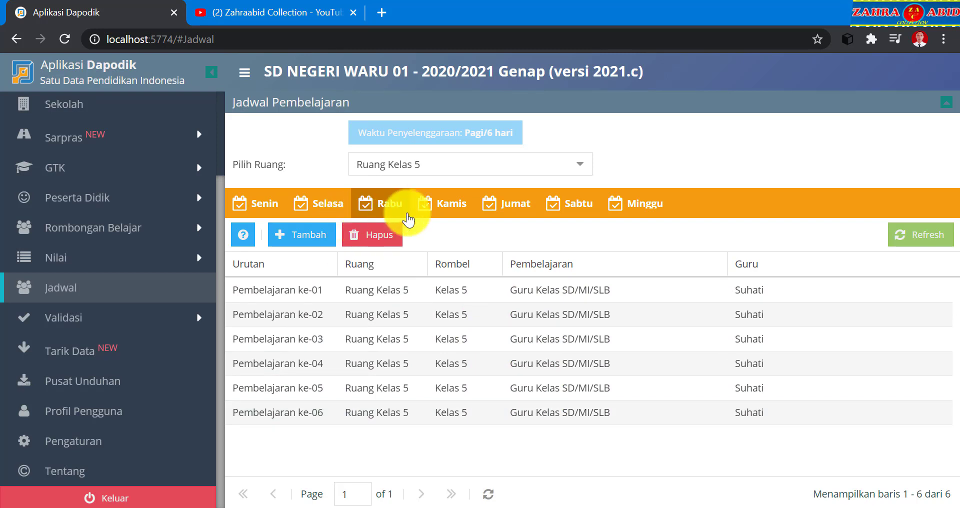
Add Guru Kelas SD/MI/SLB to the Kamis schedule of Ruang Kelas 5 with 6 hours starting at lesson 1, and save it.
left_click(441, 205)
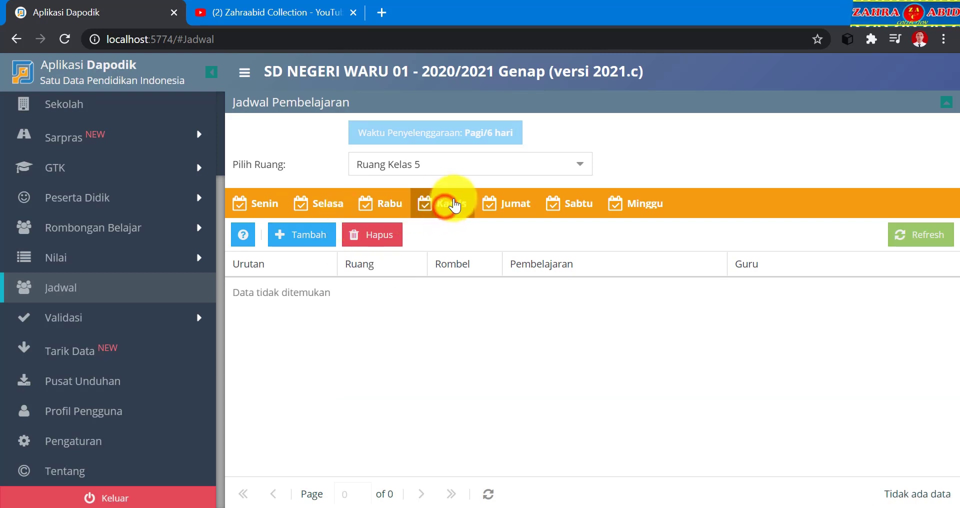
left_click(318, 237)
left_click(662, 249)
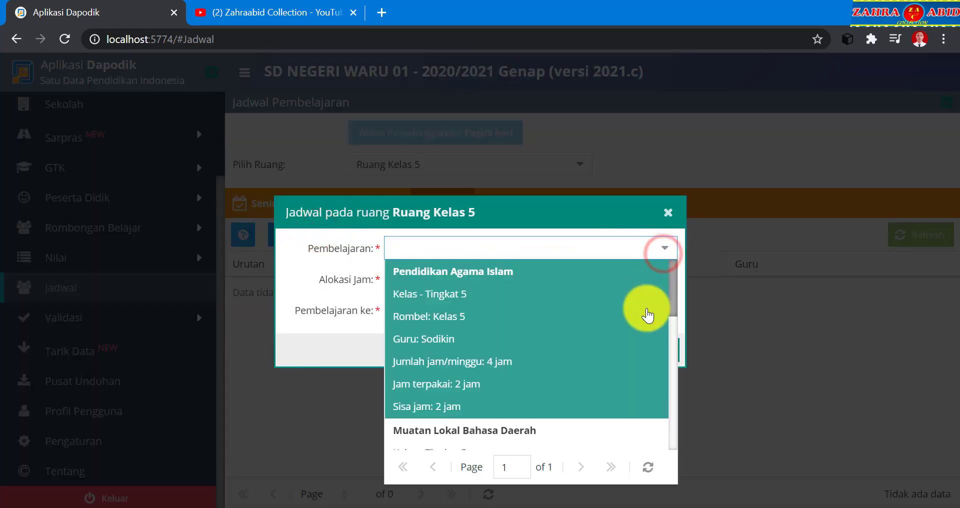
scroll(645, 330, "down", 5)
left_click(602, 403)
left_click(455, 279)
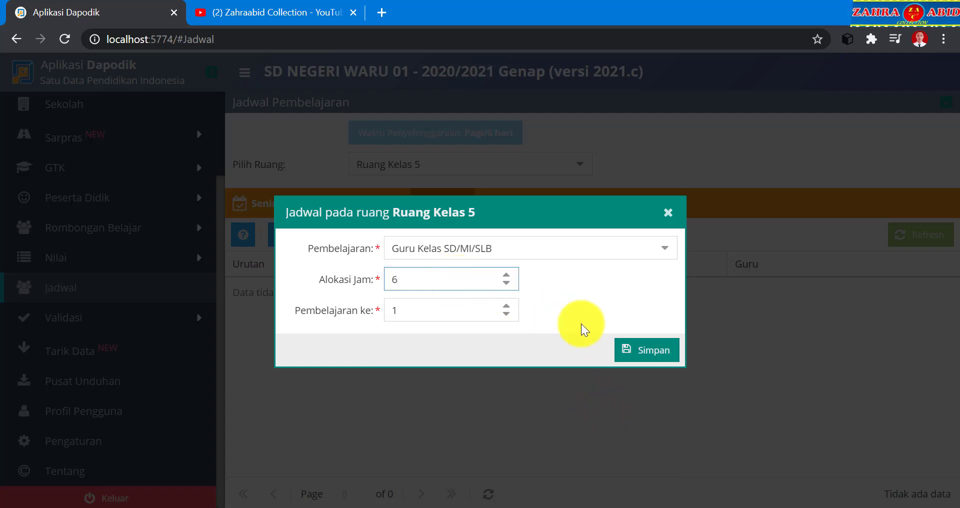
left_click(650, 355)
left_click(494, 314)
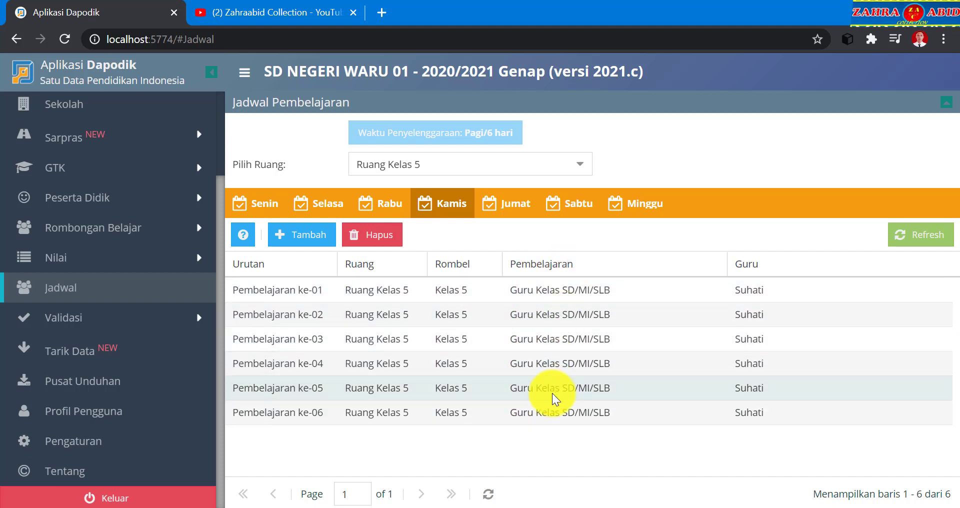
Add Pendidikan Jasmani, Olahraga, dan Kesehatan to the Jumat schedule of Ruang Kelas 5 with 2 hours starting at lesson 1, and save it.
left_click(500, 219)
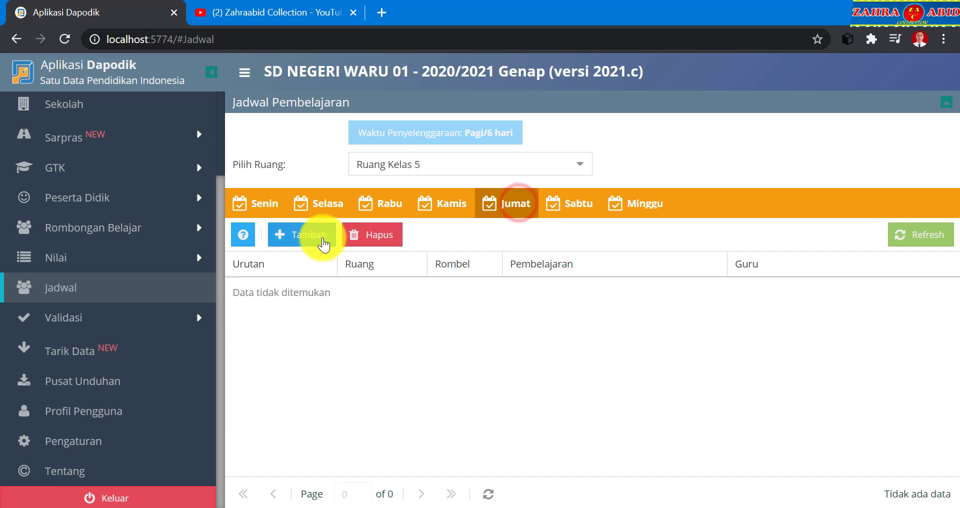
left_click(323, 240)
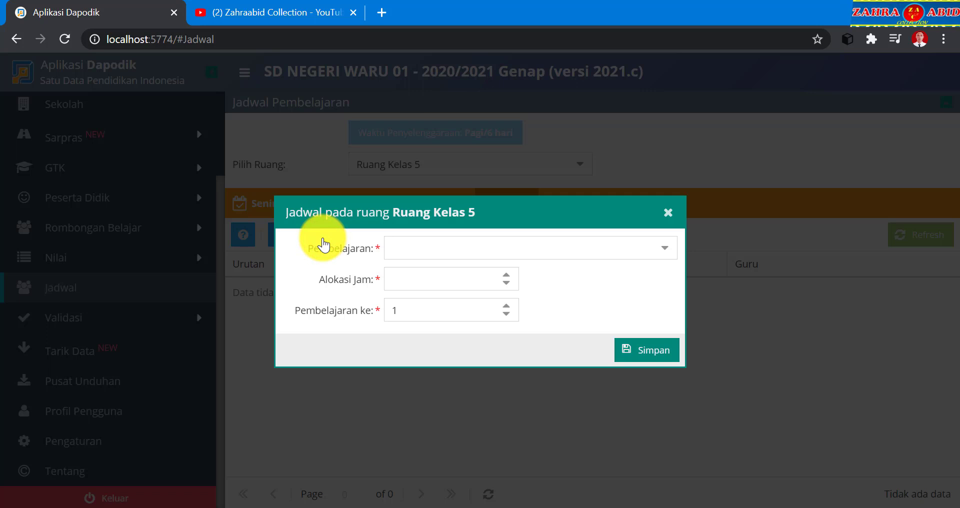
left_click(661, 250)
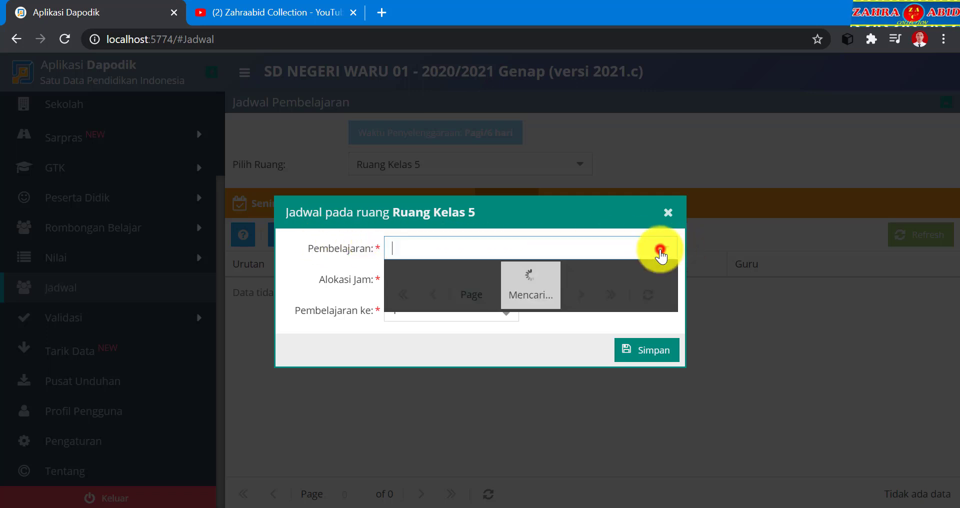
scroll(614, 371, "down", 6)
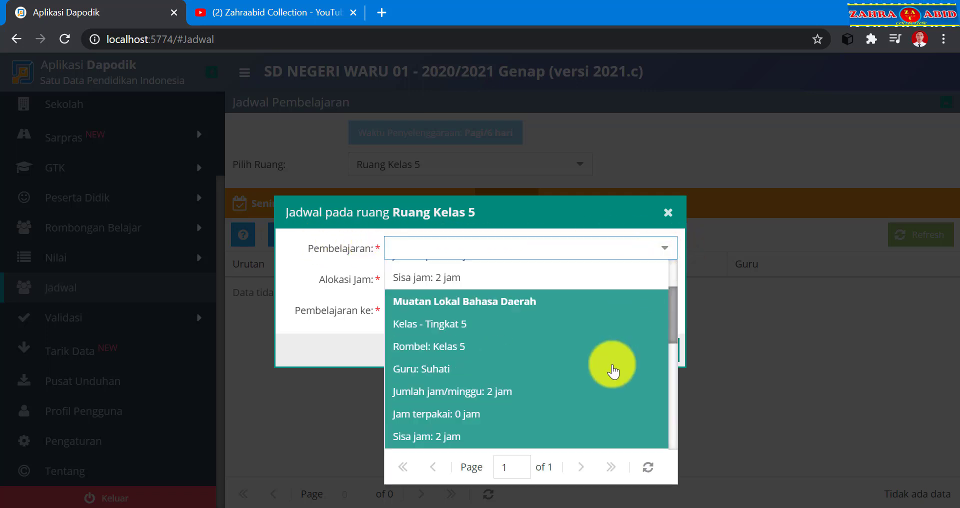
scroll(605, 398, "down", 3)
left_click(605, 395)
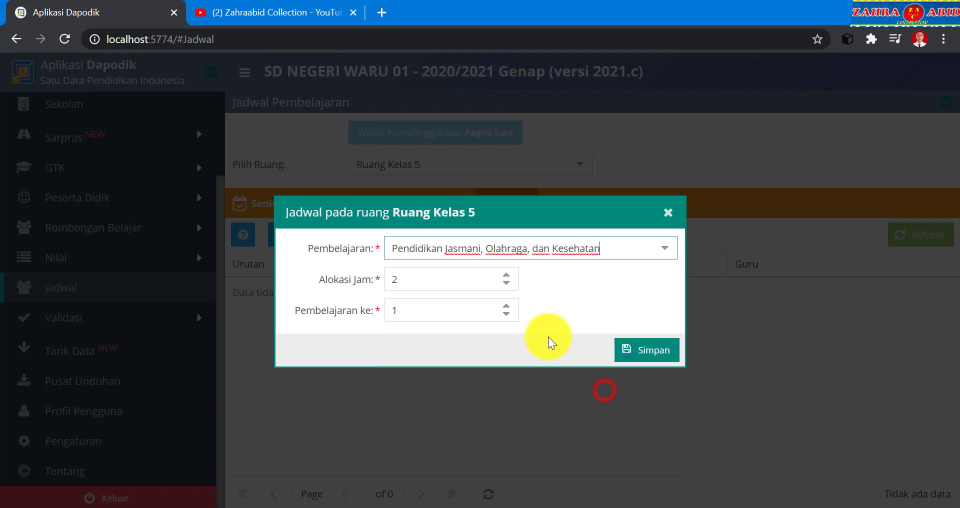
left_click(646, 360)
left_click(495, 314)
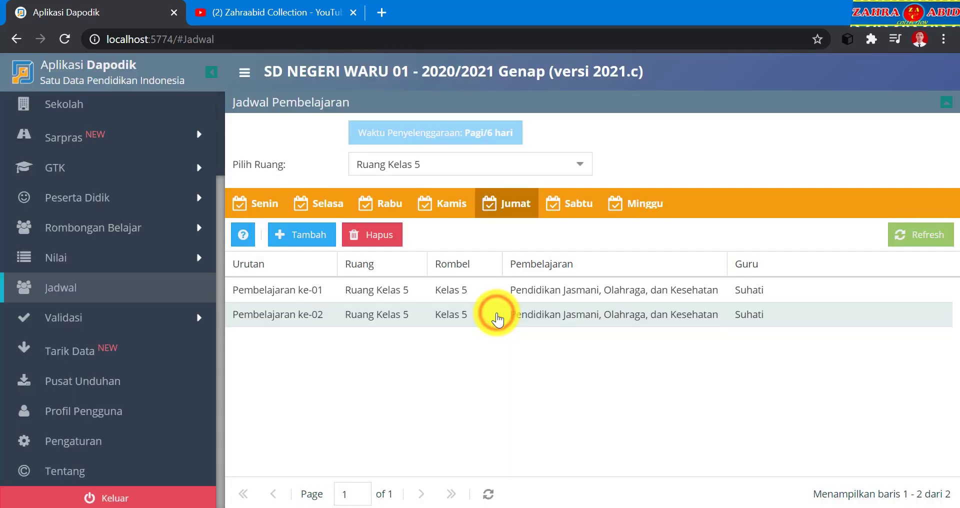
Add Guru Kelas SD/MI/SLB to the Jumat schedule of Ruang Kelas 5 with 2 hours starting at lesson 3, and save it.
left_click(318, 239)
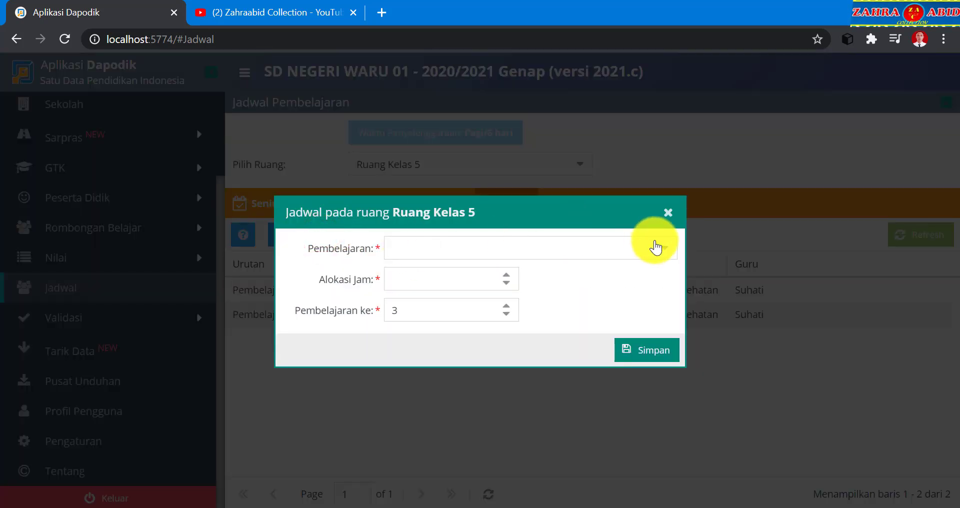
left_click(655, 247)
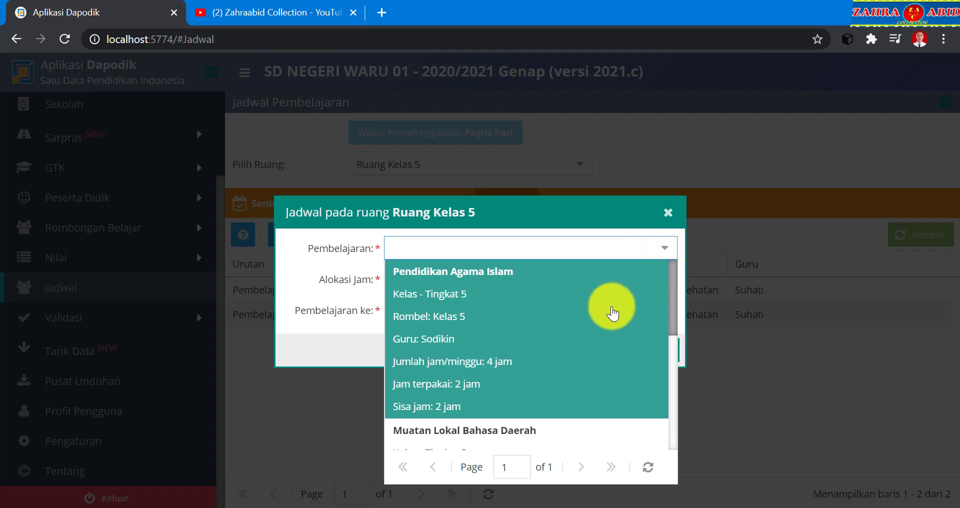
scroll(612, 313, "down", 5)
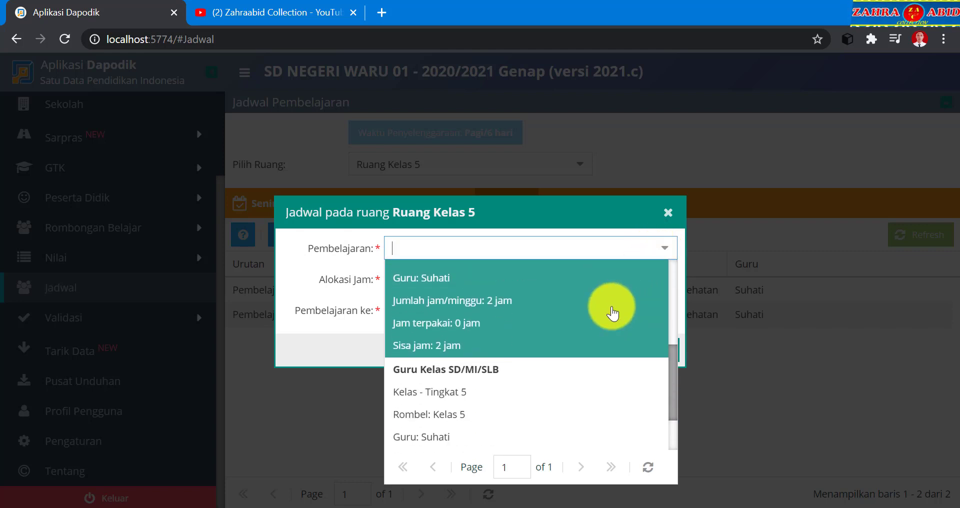
left_click(588, 380)
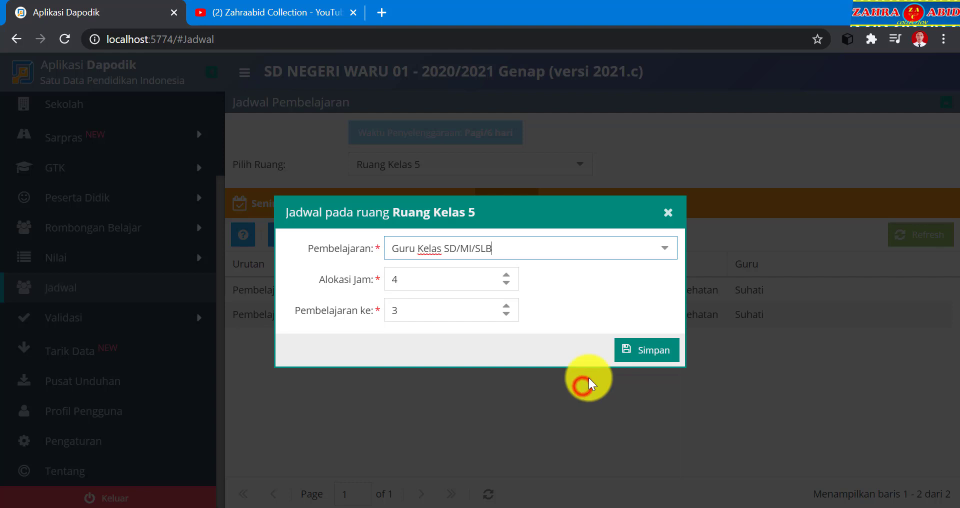
double_click(502, 283)
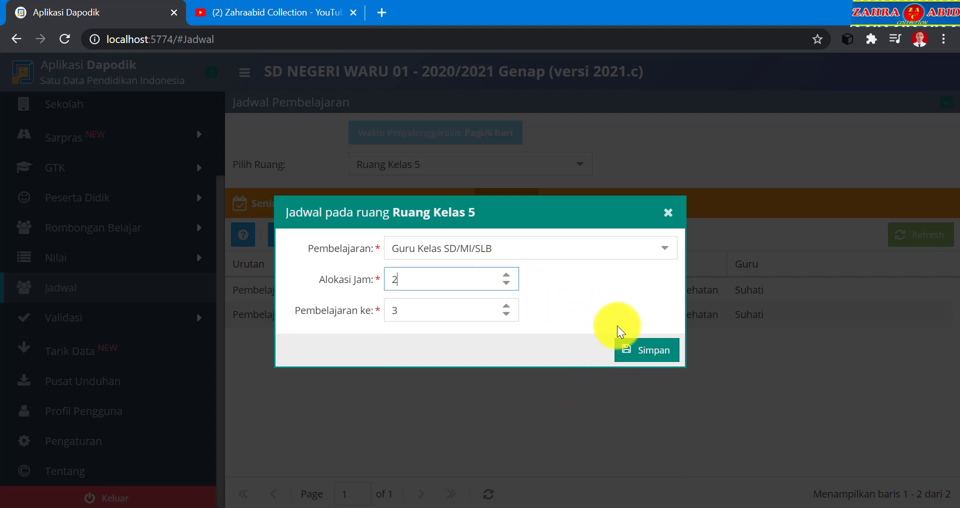
left_click(644, 361)
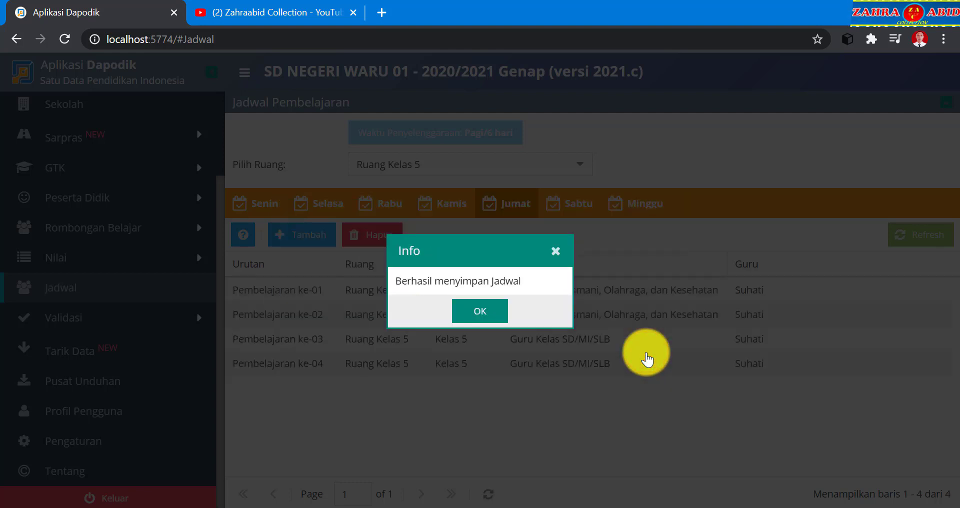
left_click(499, 314)
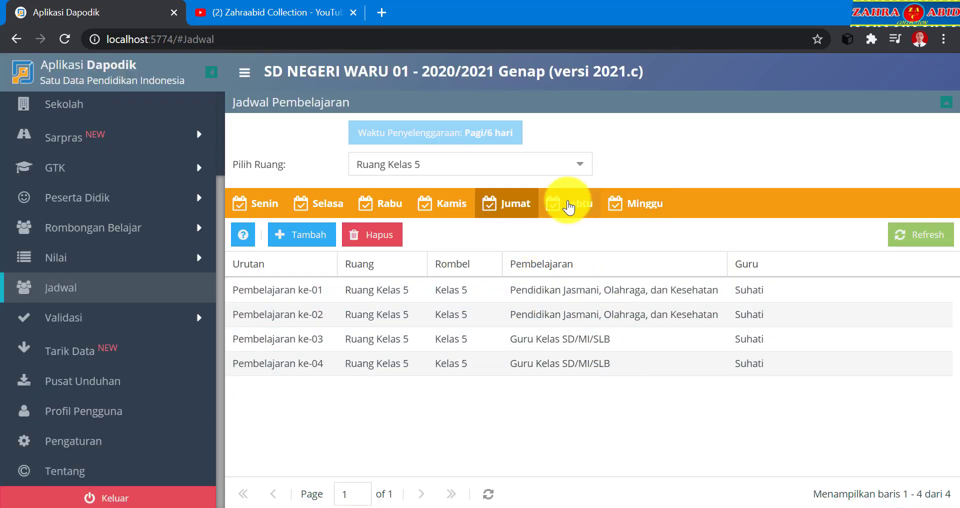
Add Guru Kelas SD/MI/SLB to the Sabtu schedule of Ruang Kelas 5 with 2 hours starting at lesson 1, and save it.
left_click(584, 212)
left_click(315, 233)
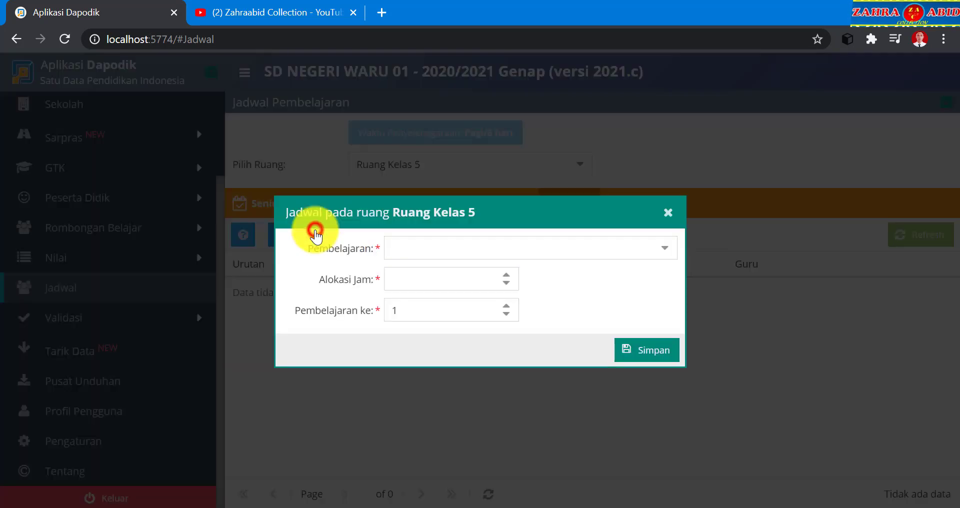
left_click(659, 248)
scroll(671, 290, "down", 5)
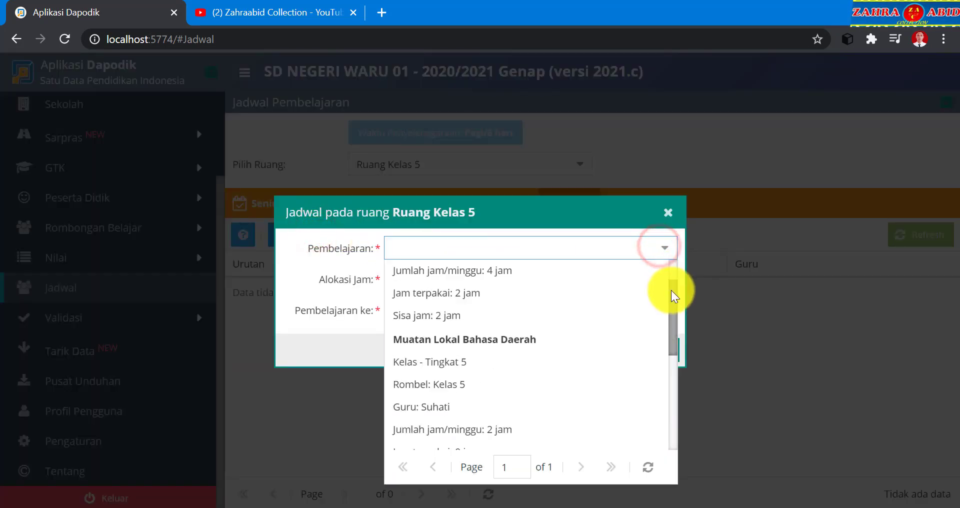
left_click(617, 386)
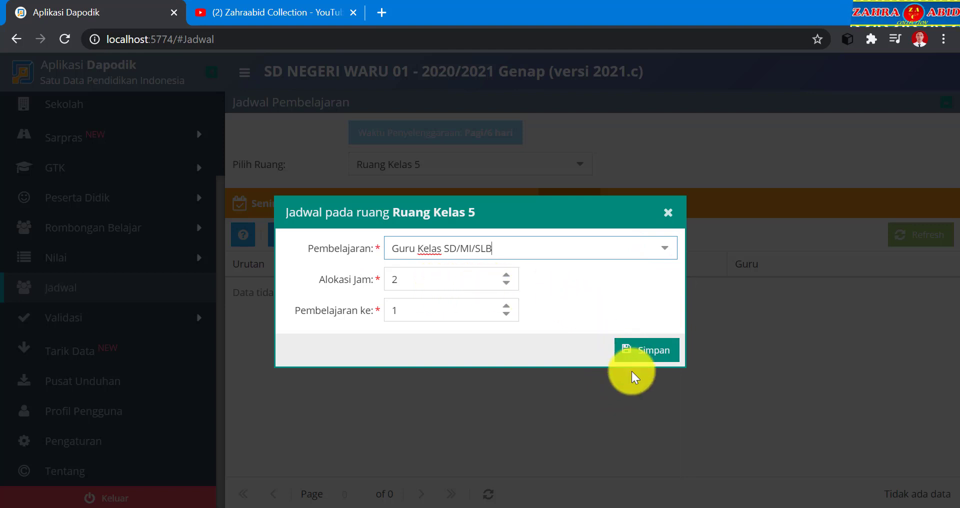
left_click(642, 351)
left_click(493, 313)
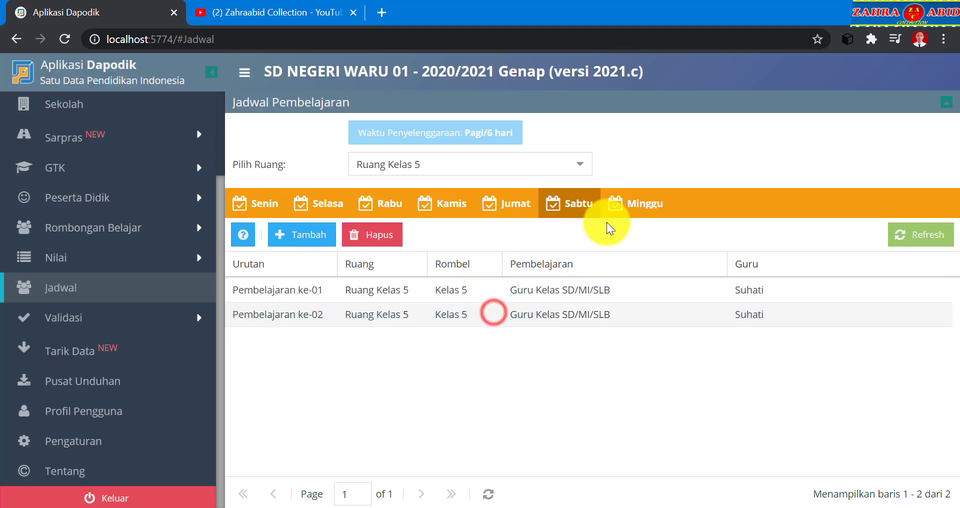
Add Pendidikan Agama Islam to the Sabtu schedule of Ruang Kelas 5 with 2 hours starting at lesson 3, and save it.
left_click(307, 234)
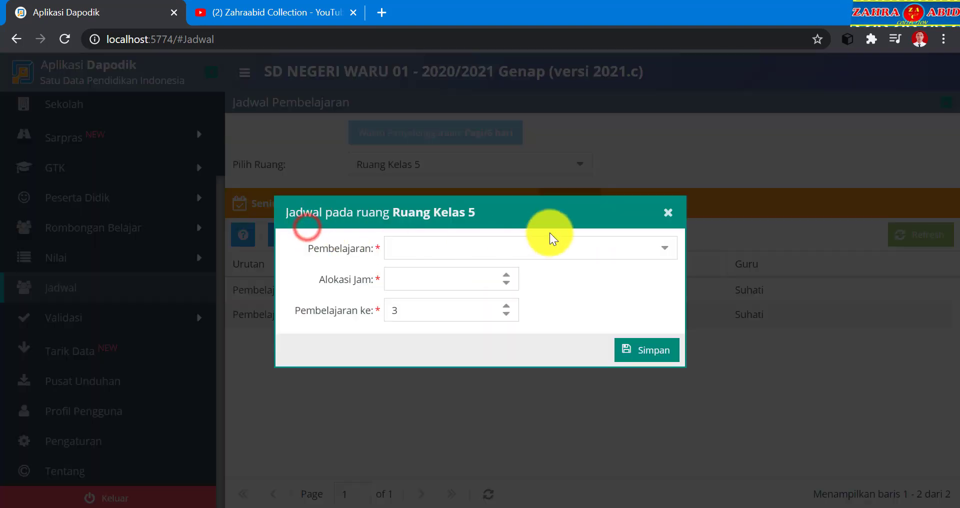
left_click(660, 248)
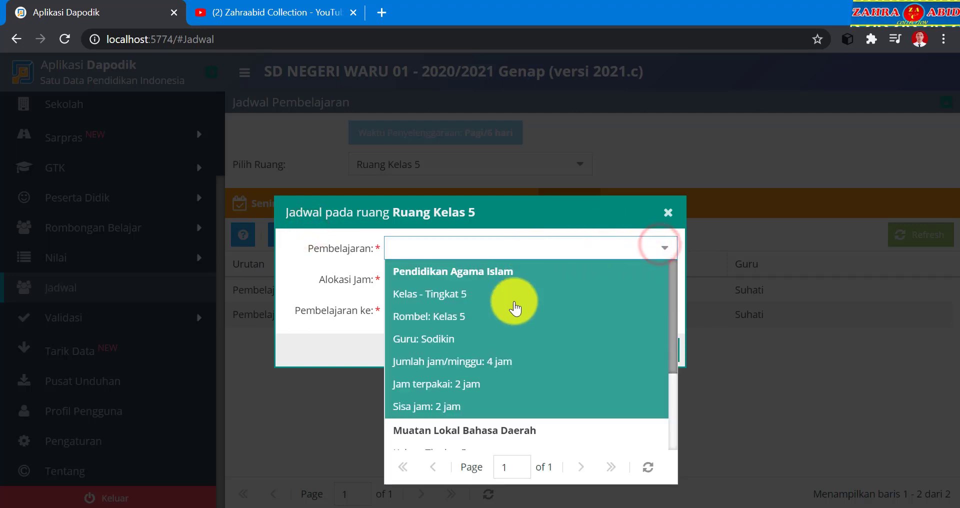
left_click(487, 291)
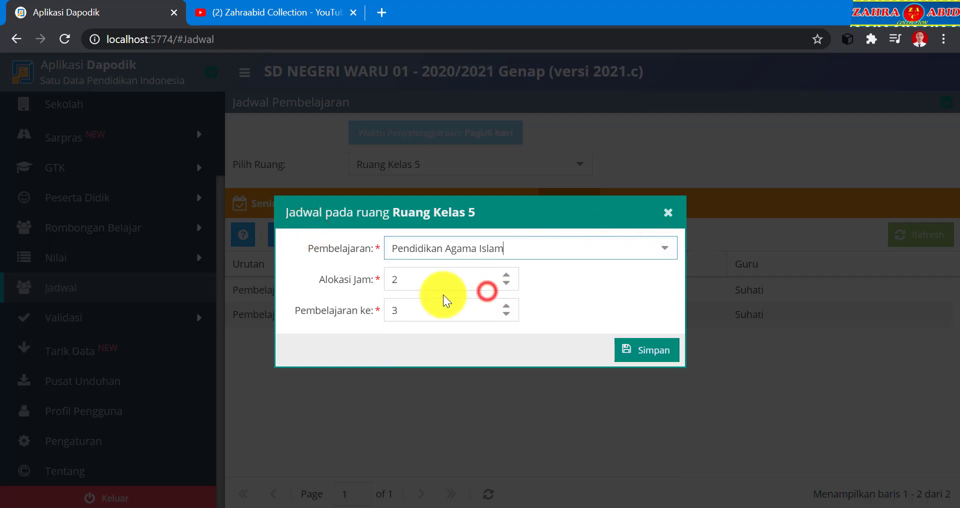
left_click(635, 356)
left_click(490, 308)
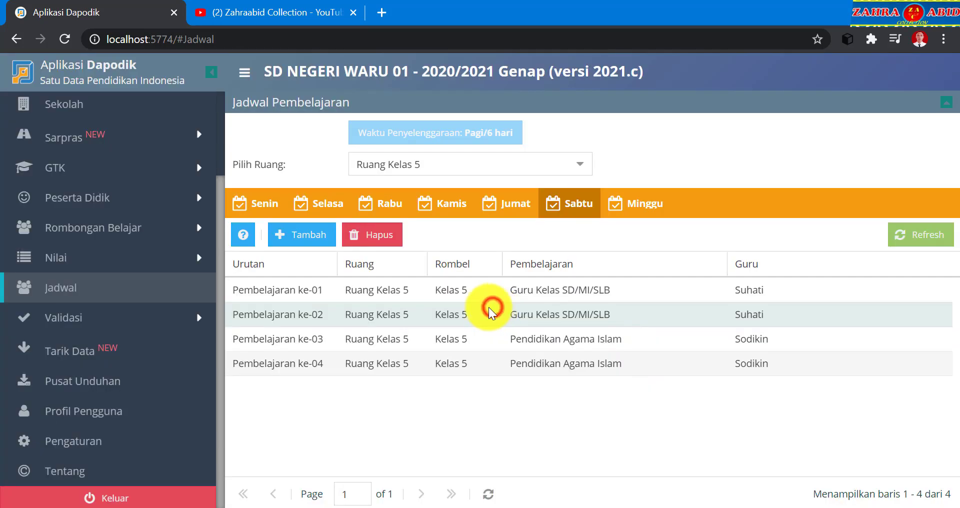
Add Muatan Lokal Bahasa Daerah to the Sabtu schedule of Ruang Kelas 5 with 2 hours starting at lesson 5, save it and refresh the list.
left_click(324, 235)
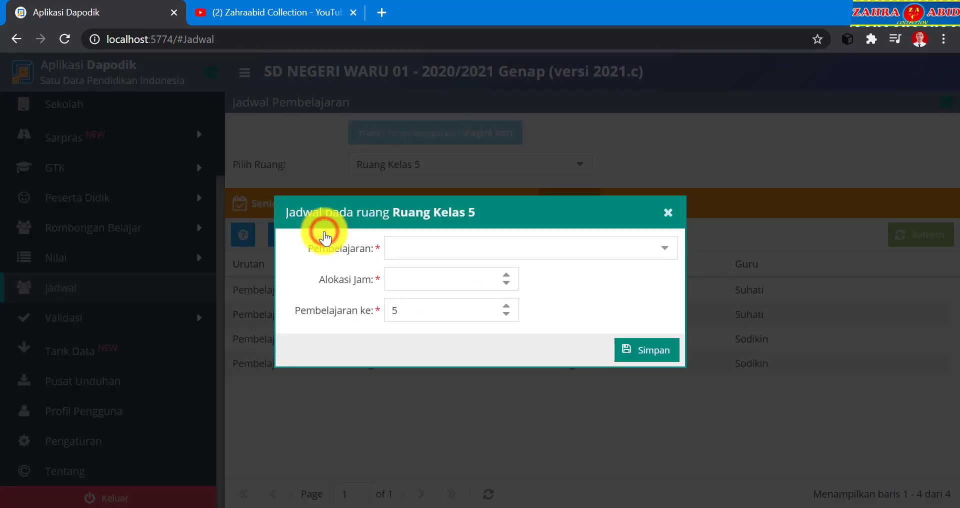
left_click(657, 250)
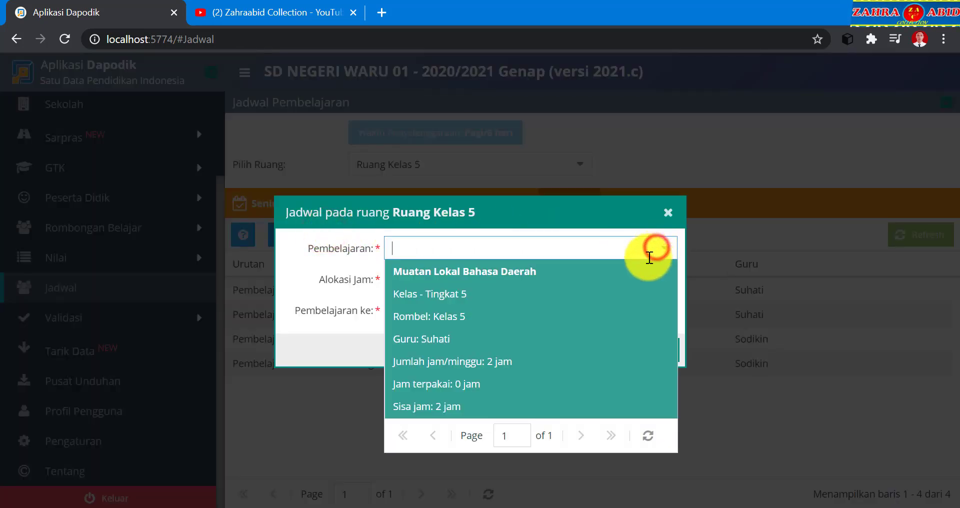
left_click(594, 320)
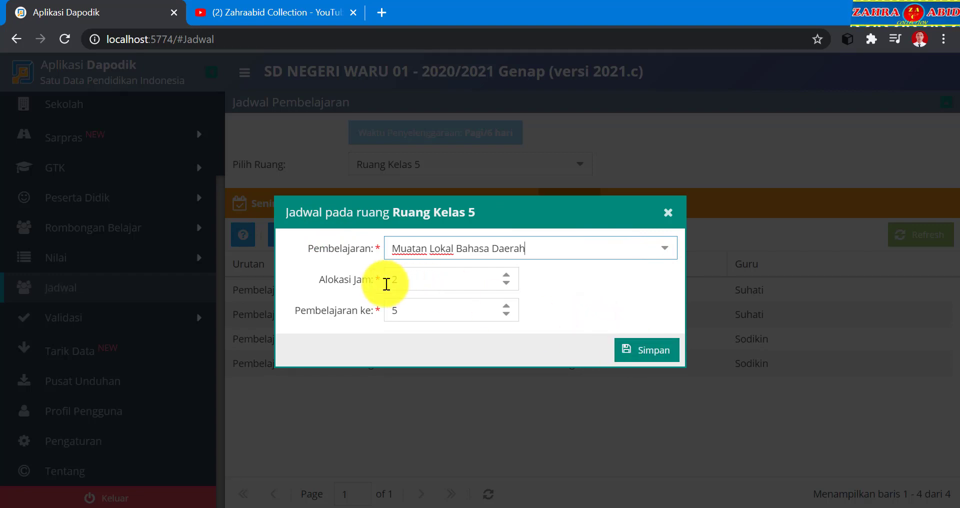
left_click(619, 352)
left_click(490, 311)
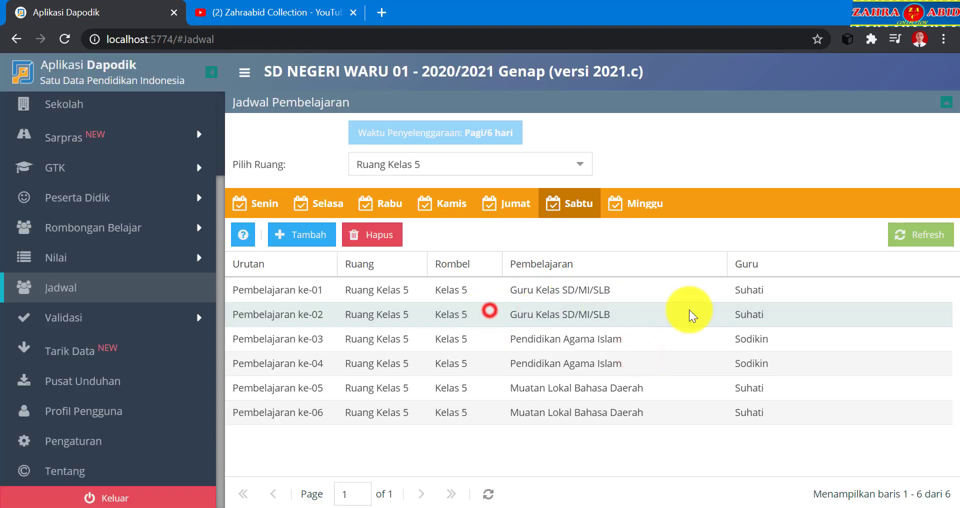
left_click(898, 245)
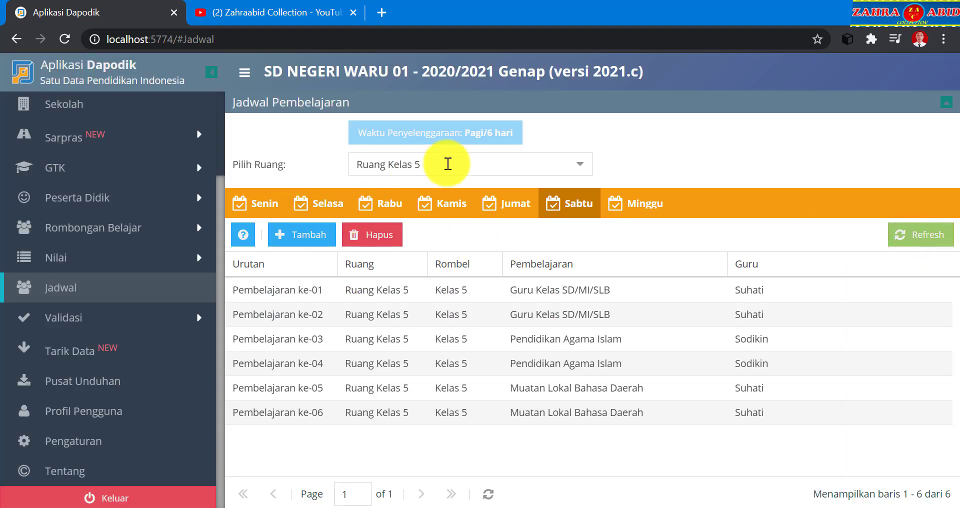
Add Pendidikan Agama Islam to the Senin schedule of Ruang Kelas 6 with 2 hours starting at lesson 1, and save it.
left_click(581, 167)
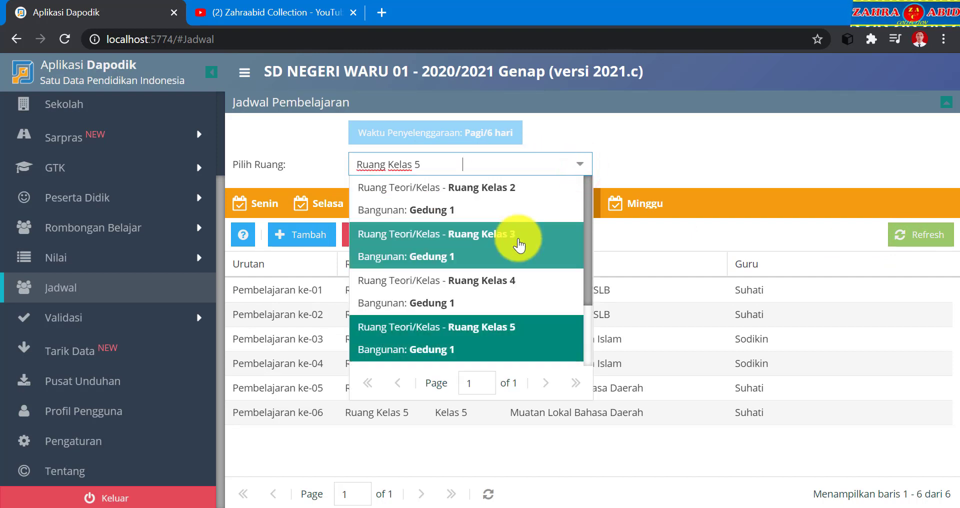
scroll(520, 248, "down", 2)
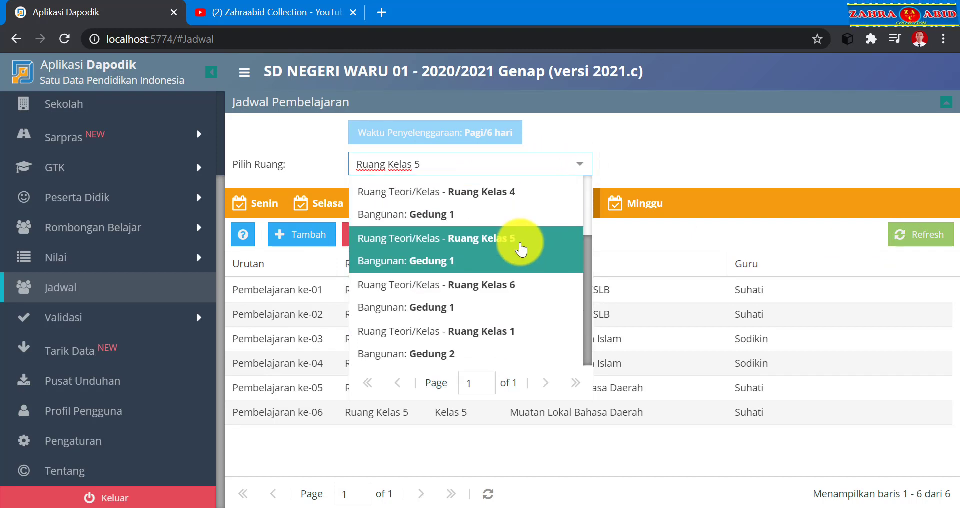
left_click(468, 295)
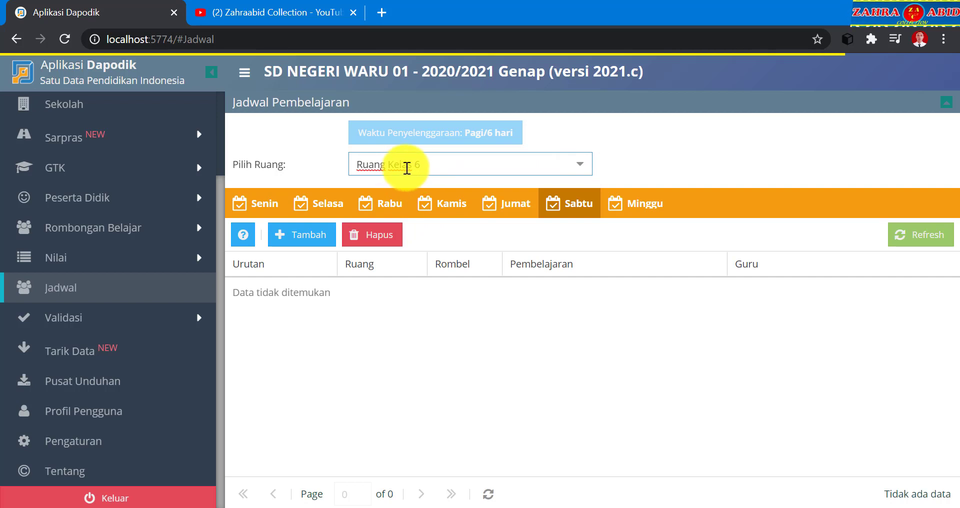
left_click(264, 205)
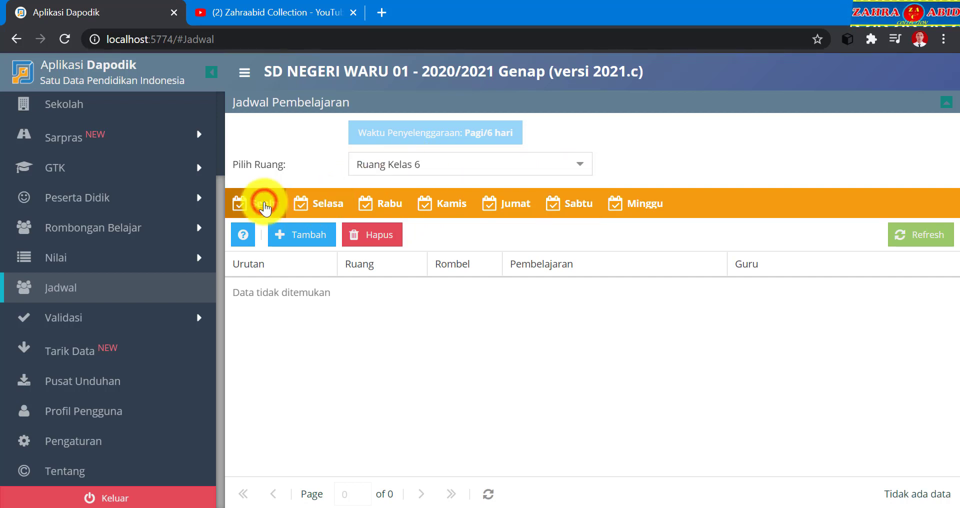
left_click(295, 242)
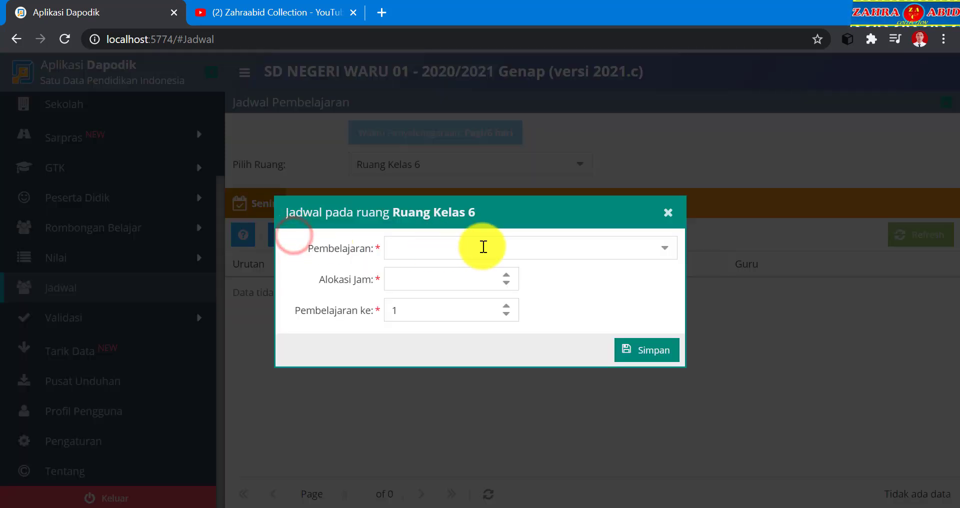
left_click(663, 250)
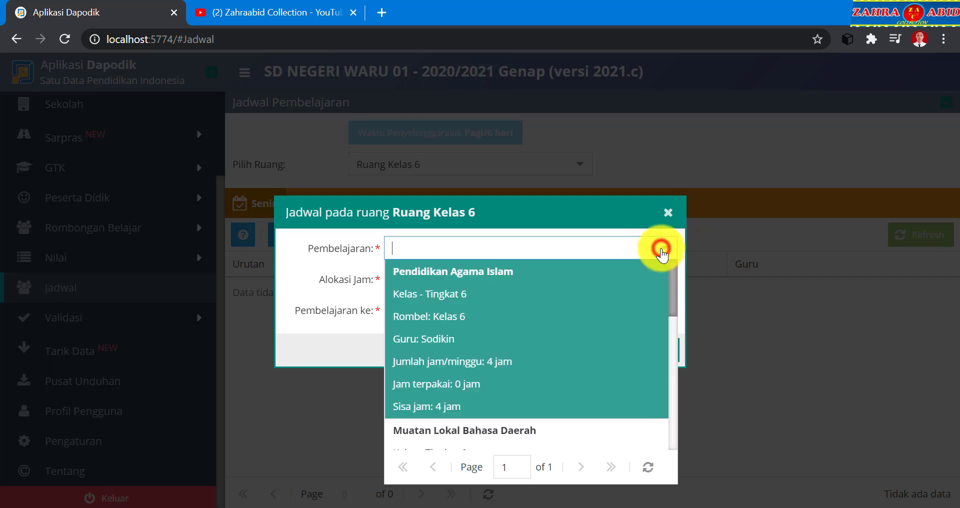
left_click(633, 291)
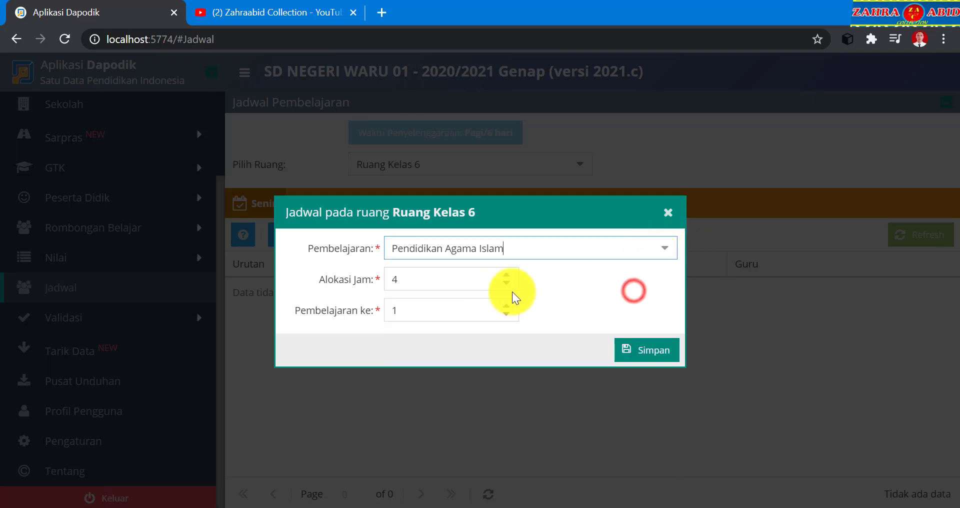
left_click(506, 282)
left_click(507, 282)
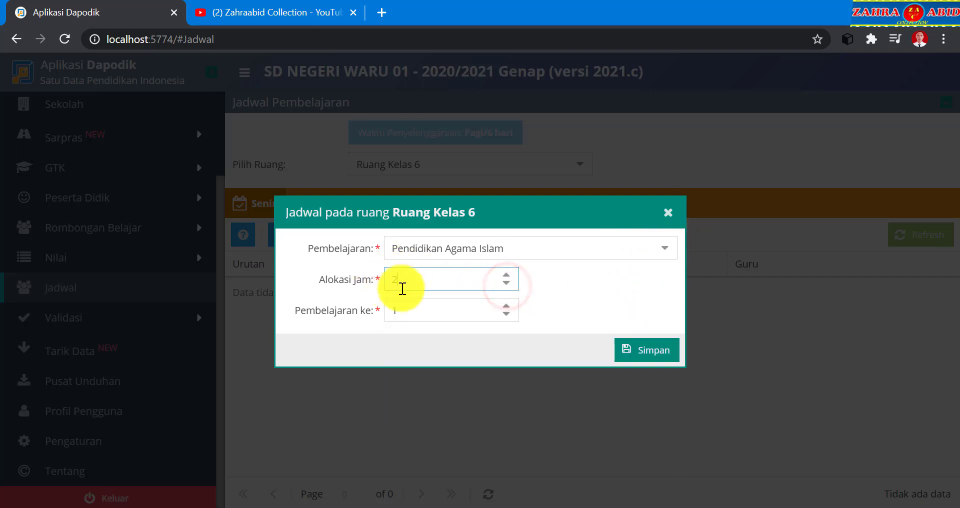
left_click(638, 351)
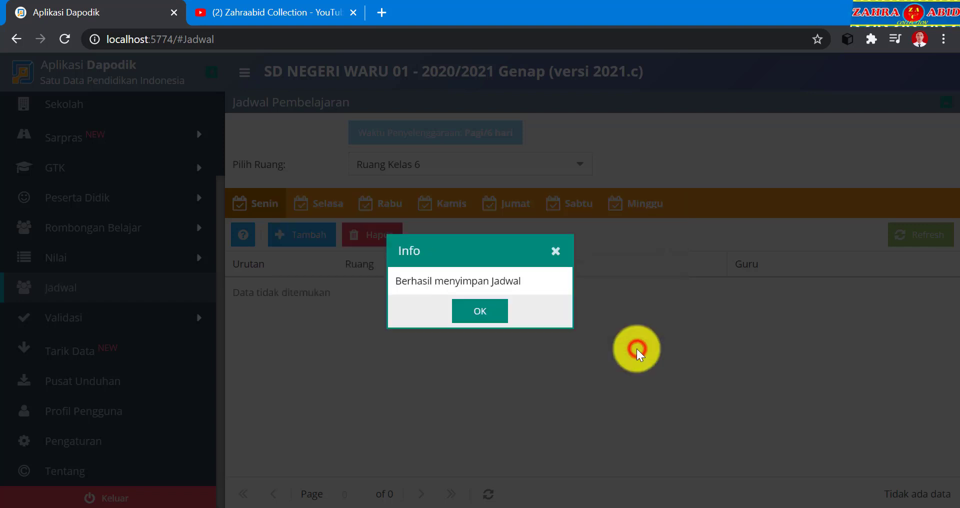
Add Pendidikan Jasmani, Olahraga, dan Kesehatan to the Senin schedule of Ruang Kelas 6 with 2 hours starting at lesson 3, and save it.
left_click(499, 309)
left_click(327, 245)
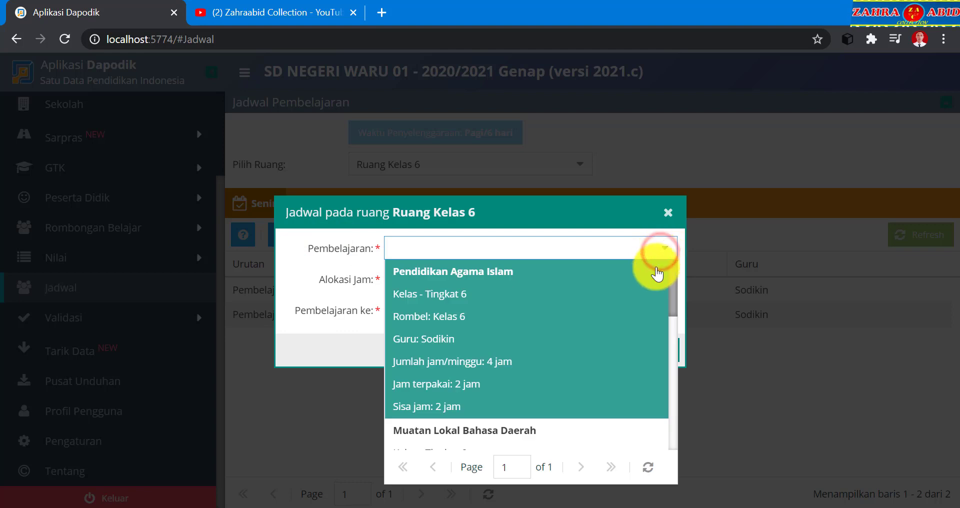
scroll(643, 332, "down", 5)
left_click(593, 407)
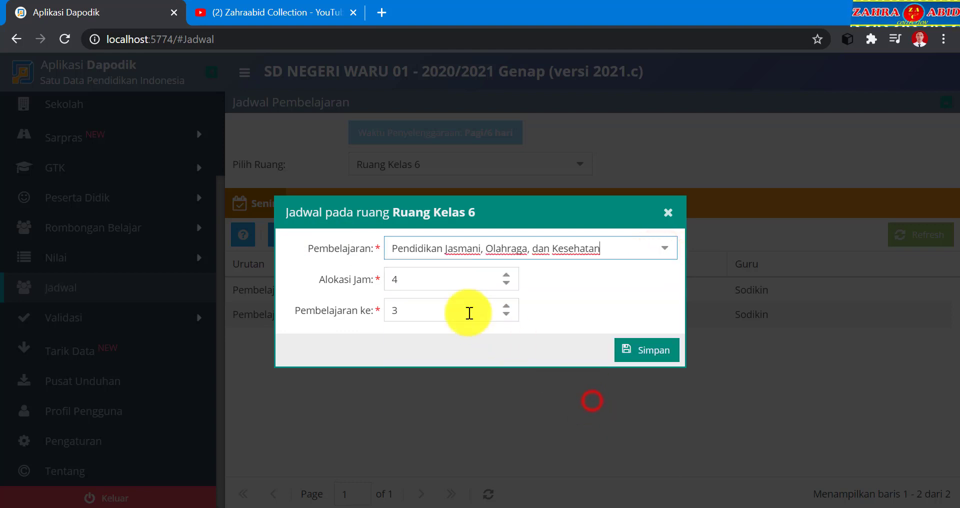
double_click(507, 283)
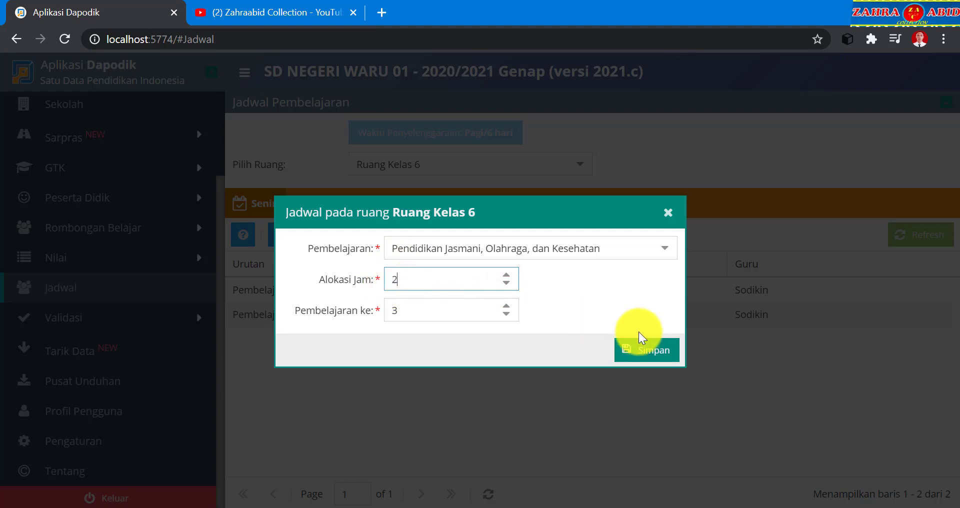
left_click(646, 350)
left_click(489, 310)
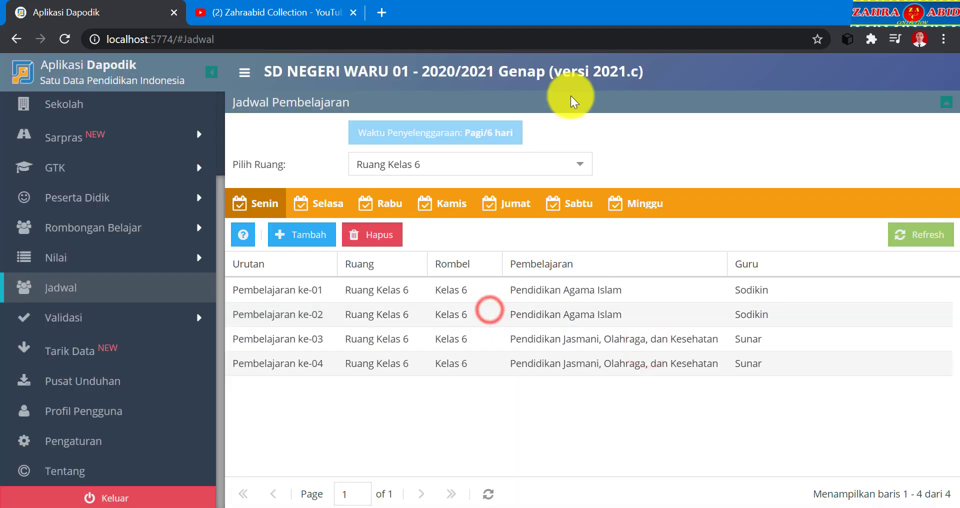
Add Guru Kelas SD/MI/SLB to the Senin schedule of Ruang Kelas 6 with 2 hours starting at lesson 5, and save it.
left_click(308, 235)
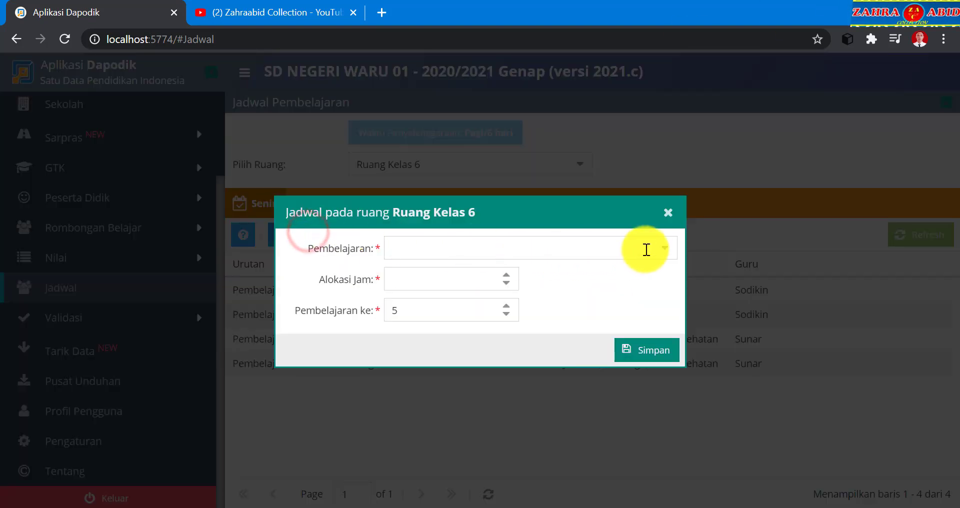
left_click(661, 251)
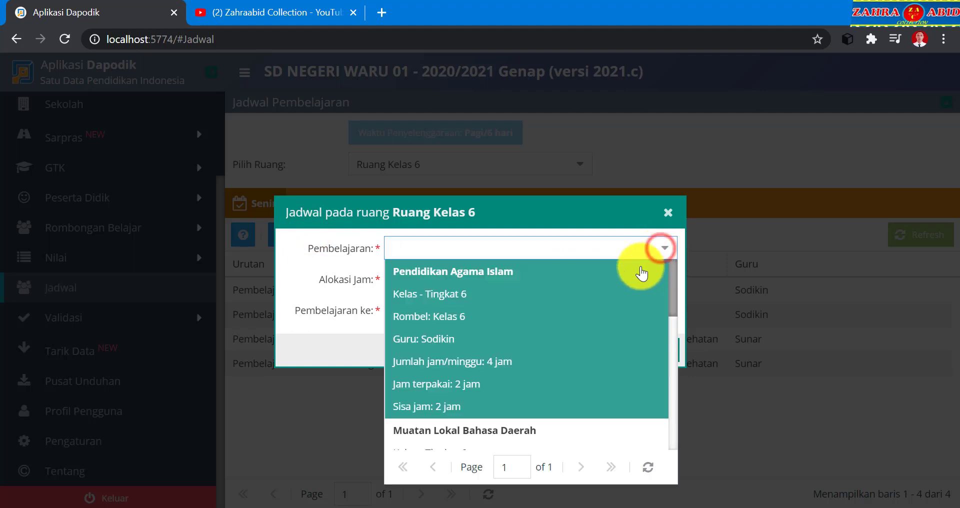
scroll(573, 347, "down", 6)
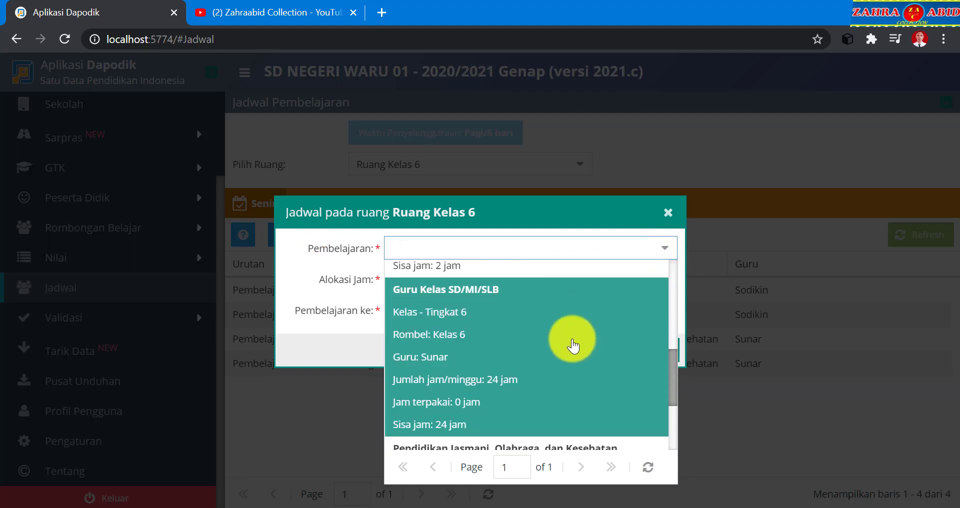
left_click(573, 344)
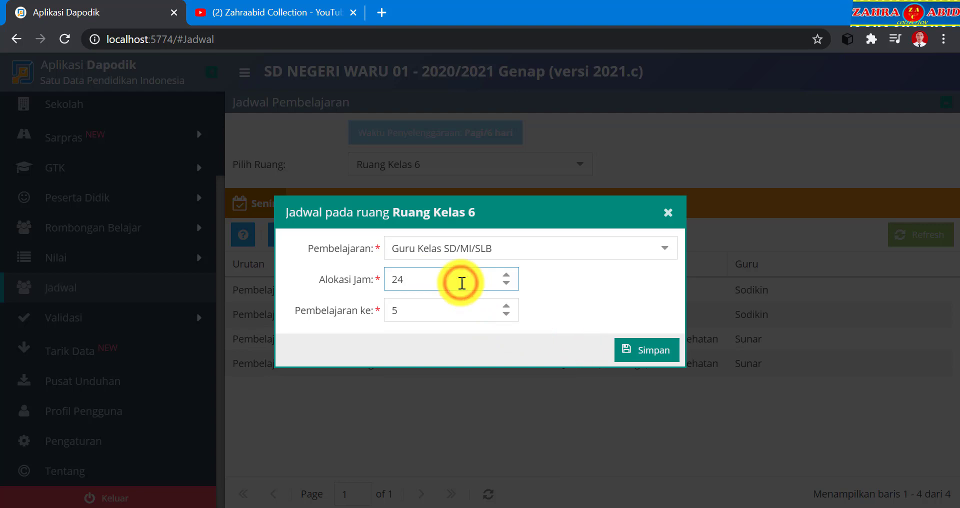
left_click(628, 352)
left_click(478, 311)
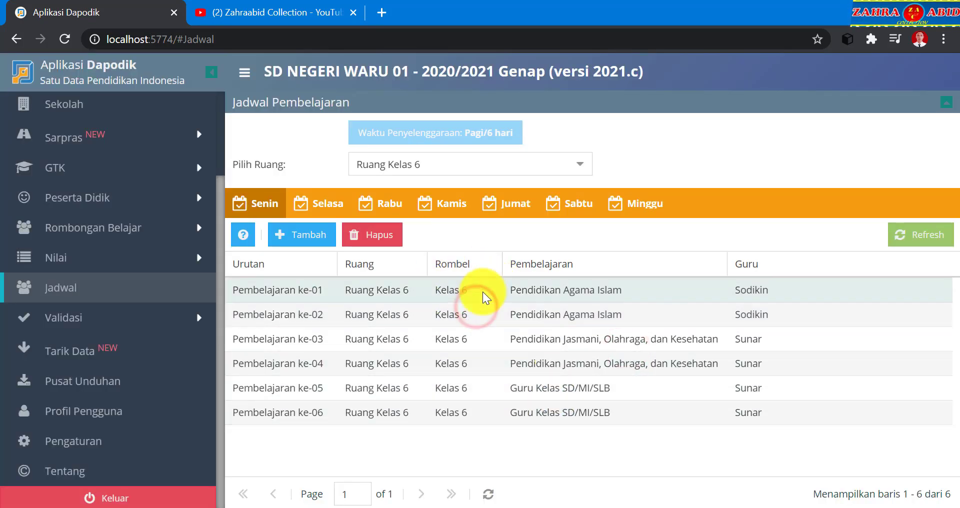
Add Guru Kelas SD/MI/SLB to the Selasa schedule of Ruang Kelas 6 with 6 hours starting at lesson 1, and save it.
left_click(329, 206)
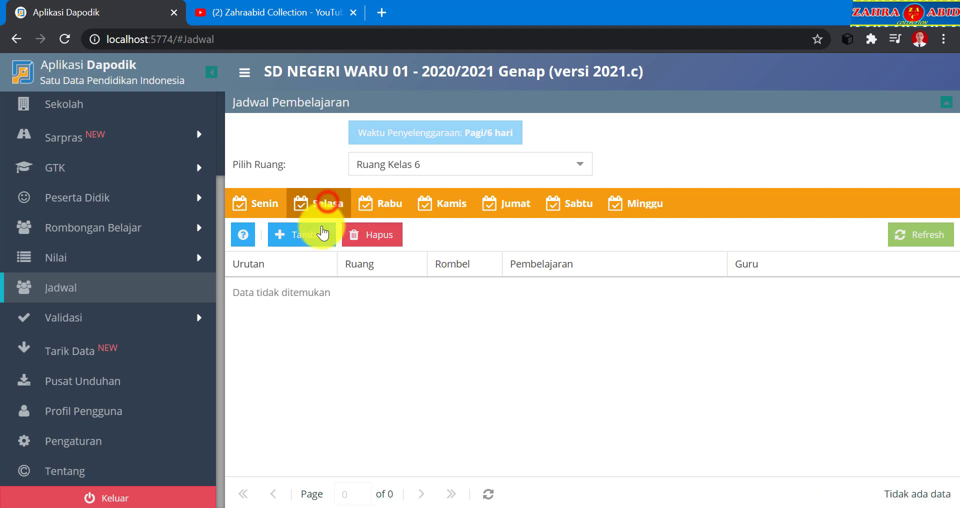
left_click(322, 233)
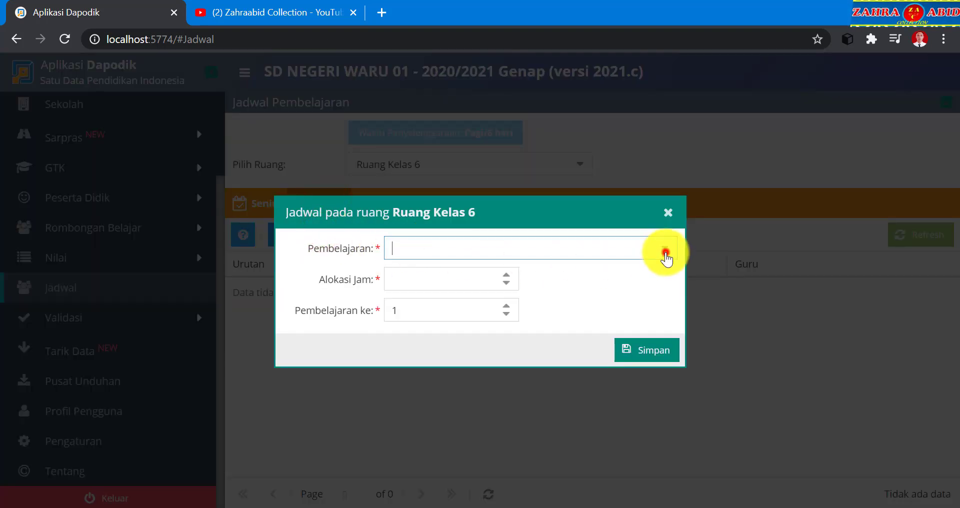
left_click(666, 255)
scroll(667, 280, "down", 5)
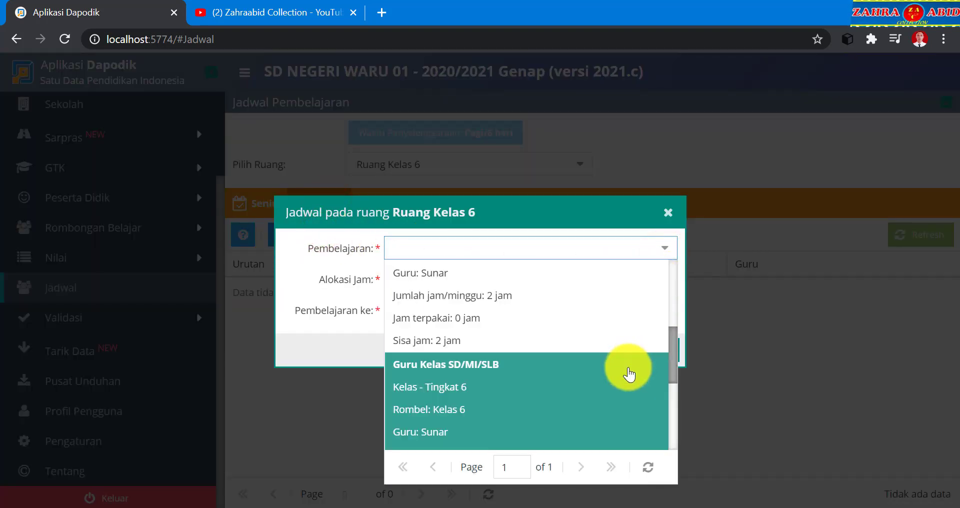
left_click(628, 369)
left_click(482, 281)
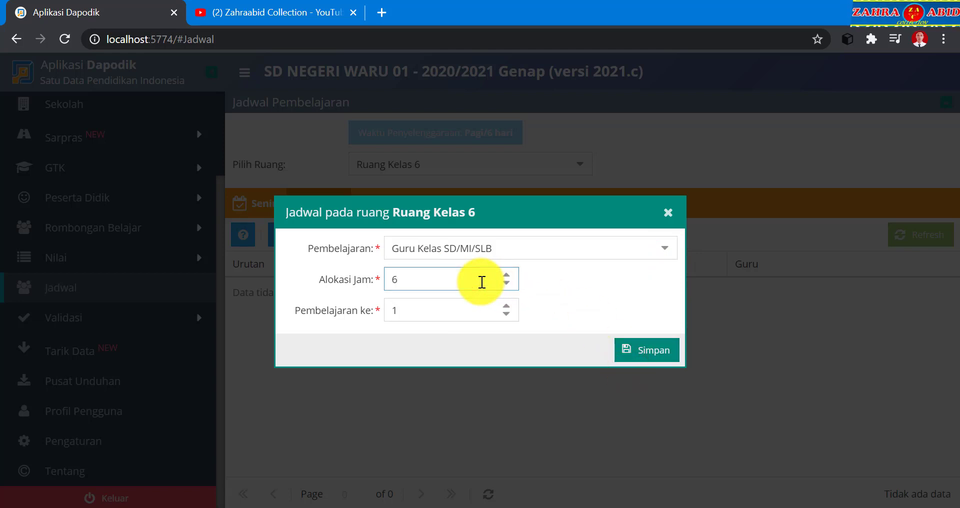
left_click(664, 353)
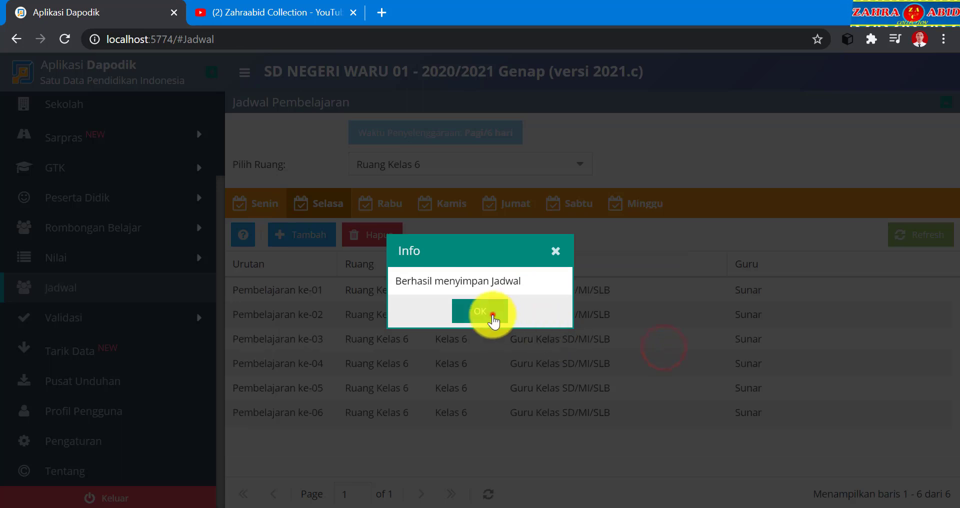
left_click(490, 314)
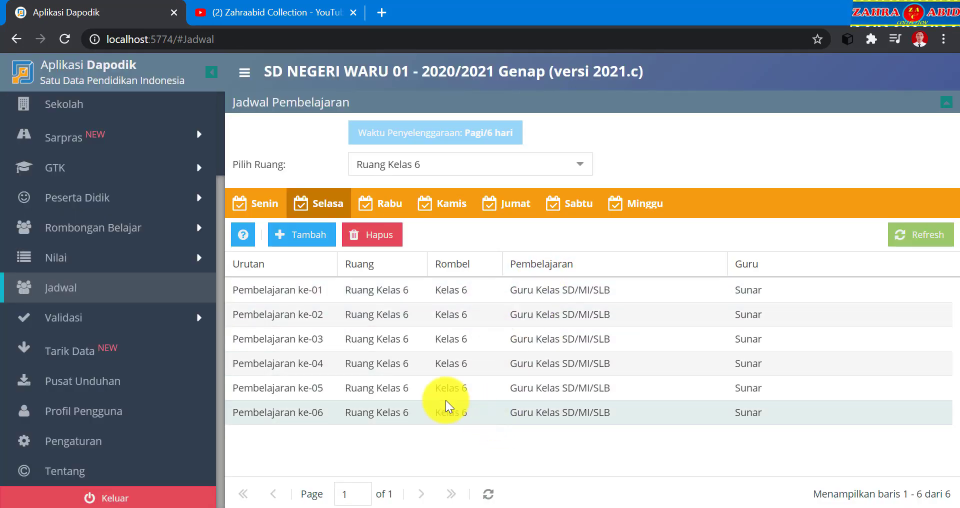
Add Guru Kelas SD/MI/SLB to the Rabu schedule of Ruang Kelas 6 with 6 hours starting at lesson 1, and save it.
left_click(377, 204)
left_click(330, 235)
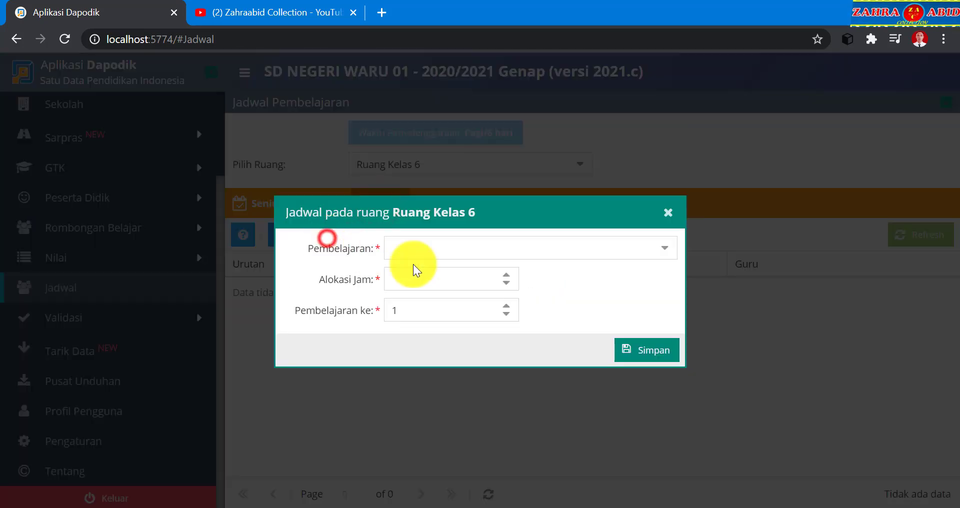
left_click(655, 250)
scroll(640, 320, "down", 5)
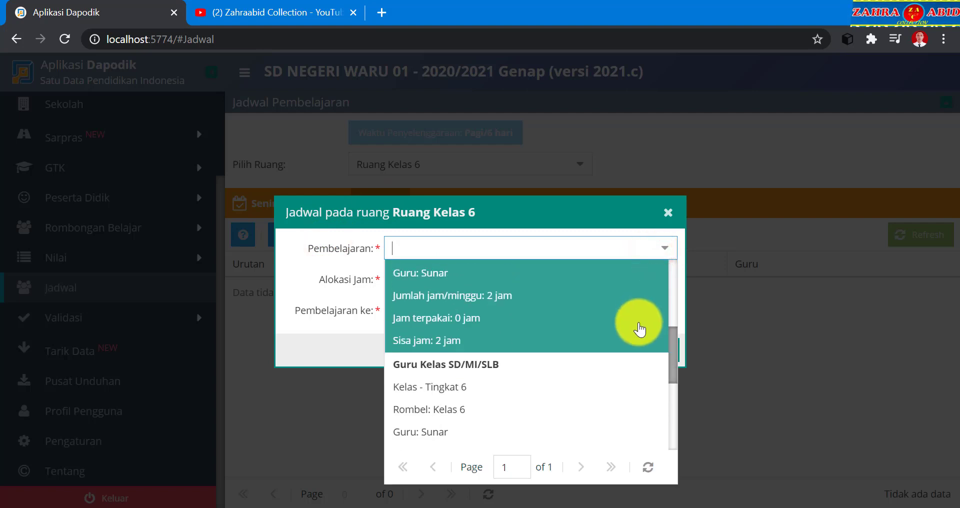
left_click(603, 387)
left_click(474, 278)
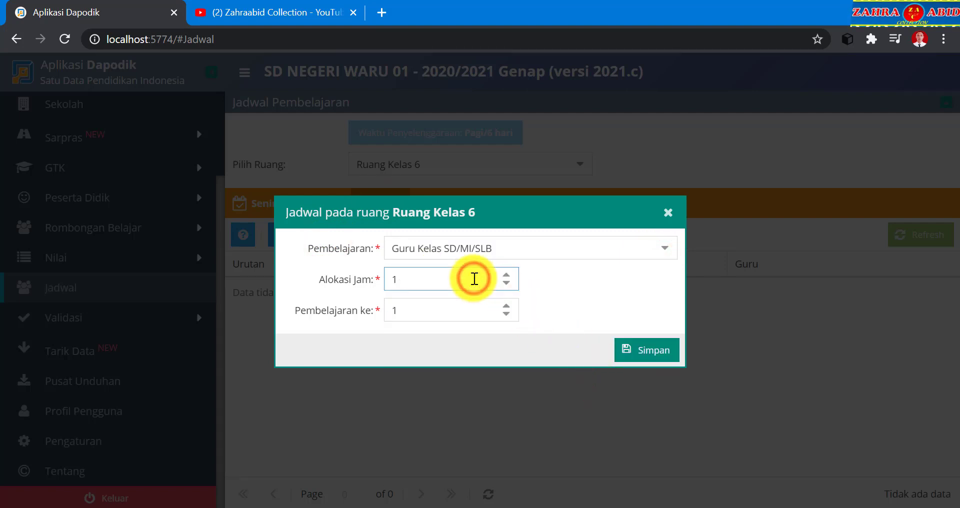
left_click(643, 348)
left_click(494, 322)
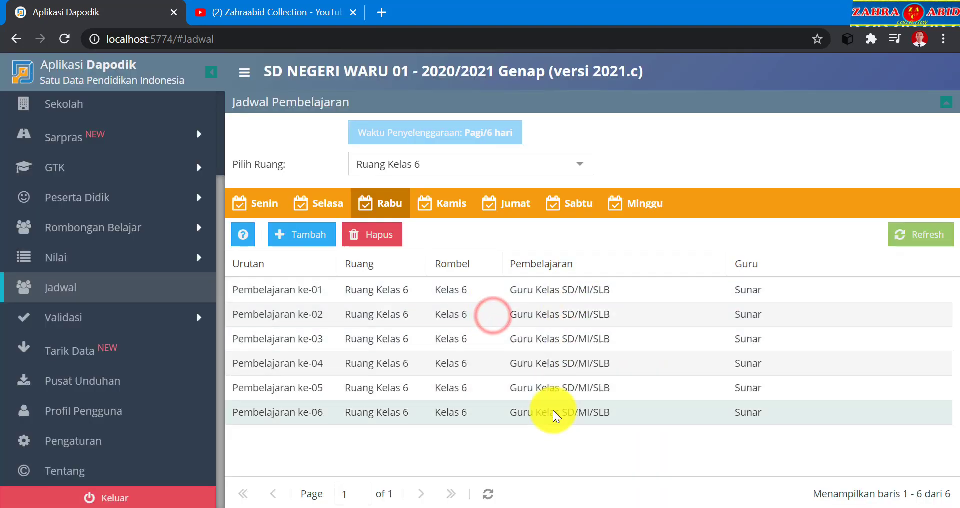
Add Guru Kelas SD/MI/SLB to the Kamis schedule of Ruang Kelas 6 with 6 hours starting at lesson 1, and save it.
left_click(442, 213)
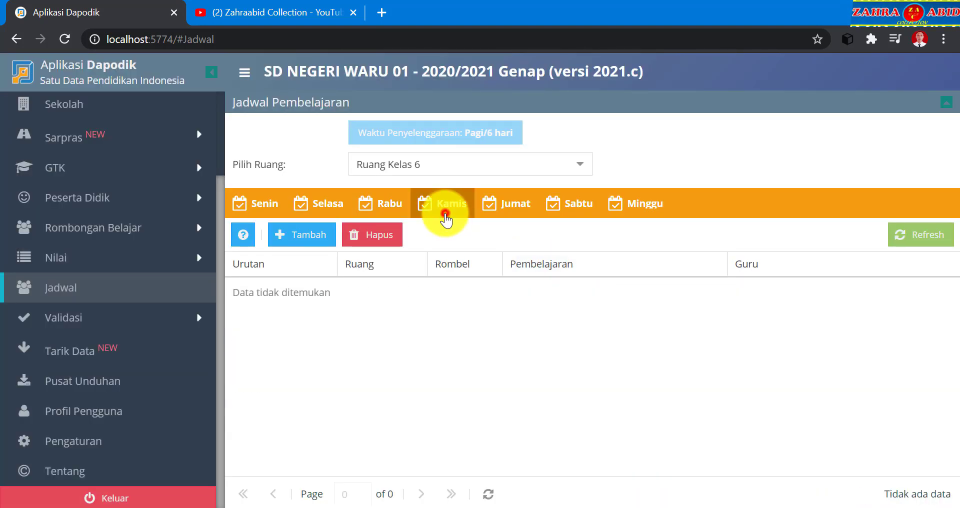
left_click(302, 234)
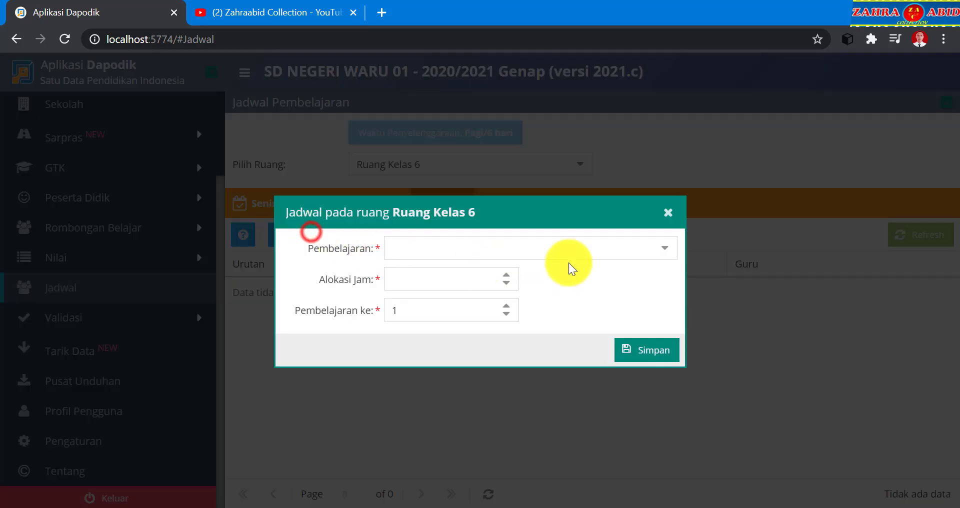
left_click(664, 245)
scroll(635, 300, "down", 6)
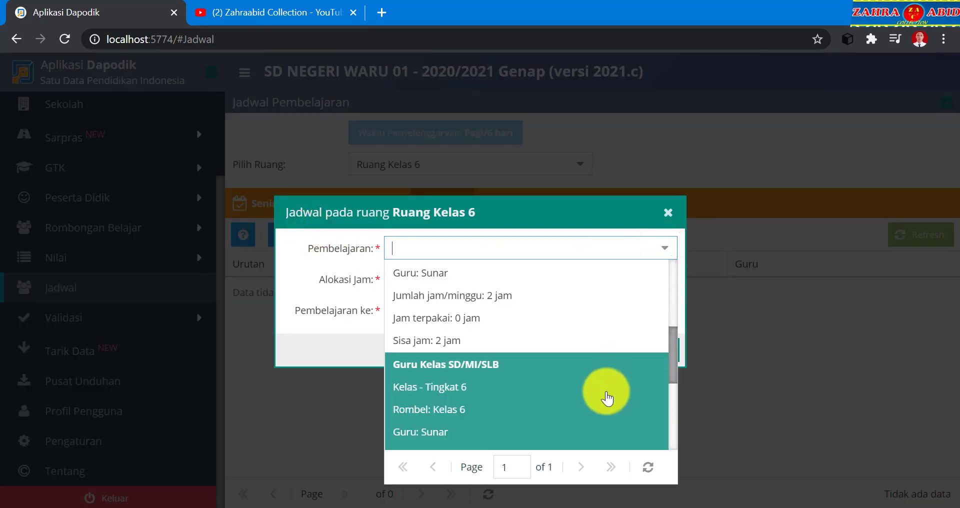
left_click(605, 393)
left_click(453, 280)
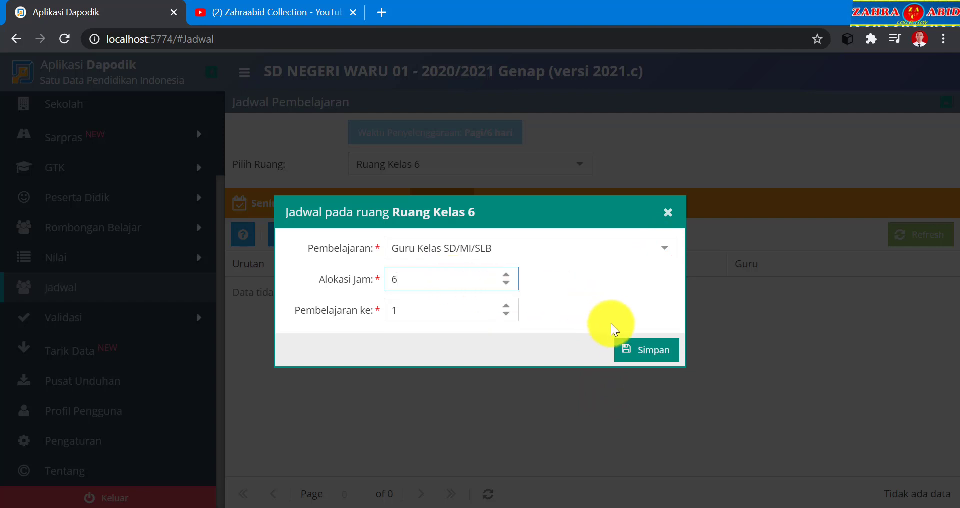
left_click(622, 355)
left_click(472, 310)
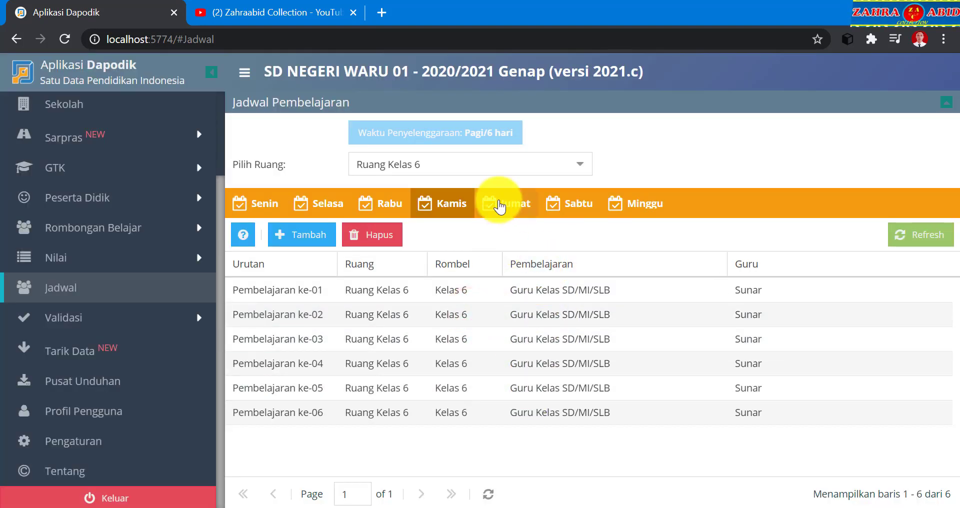
Add Guru Kelas SD/MI/SLB to the Jumat schedule of Ruang Kelas 6 with 2 hours starting at lesson 1, and save it.
left_click(510, 211)
left_click(313, 234)
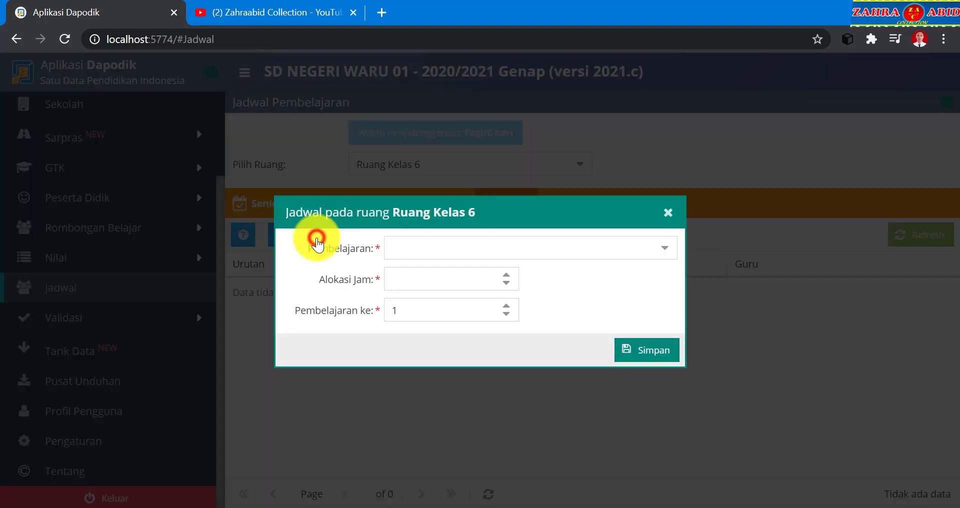
left_click(666, 249)
scroll(620, 328, "down", 6)
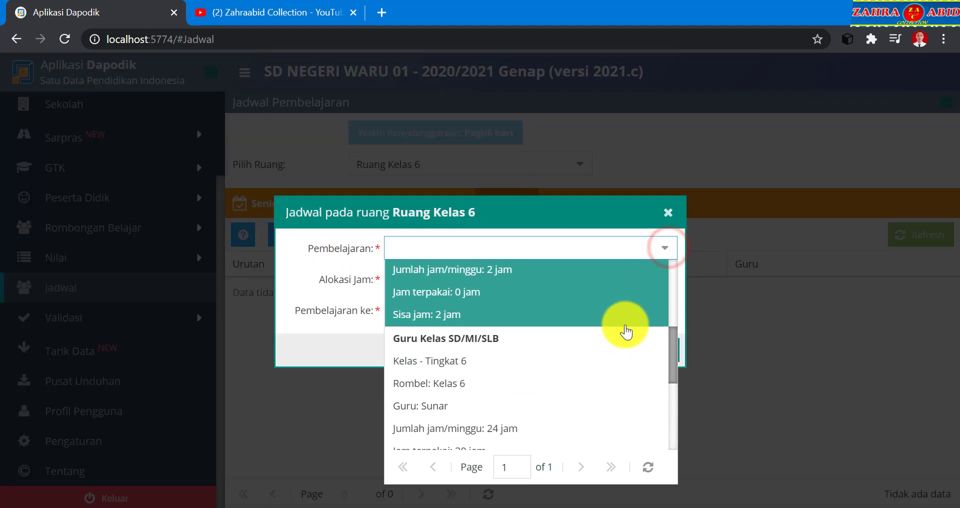
left_click(609, 374)
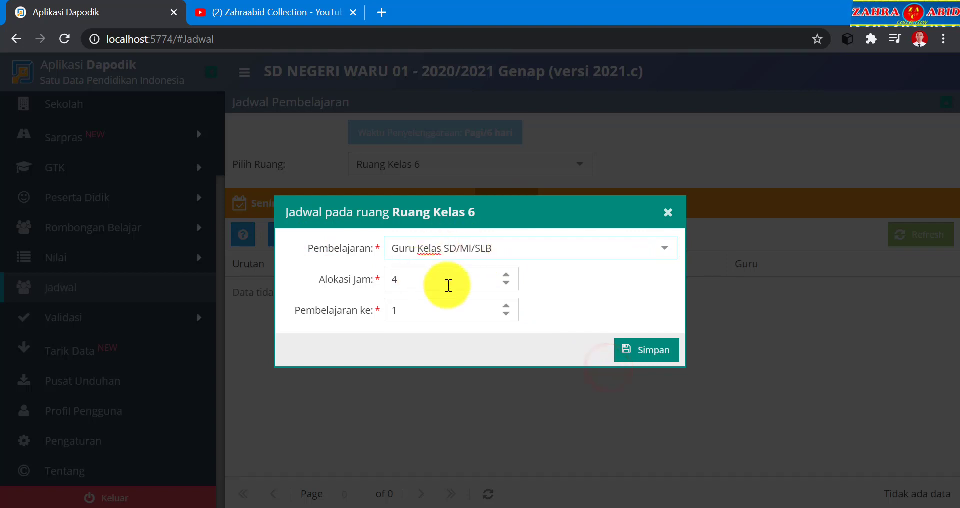
left_click(507, 283)
left_click(506, 283)
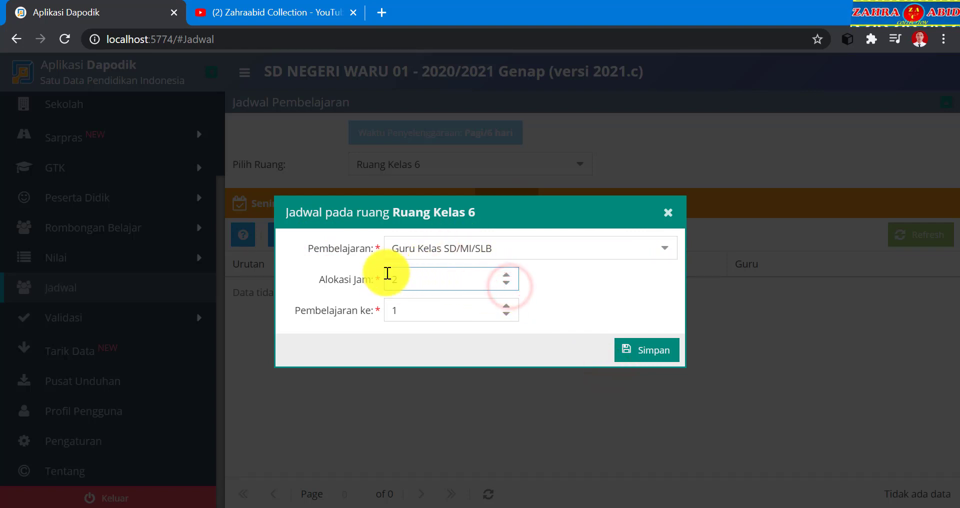
left_click(661, 351)
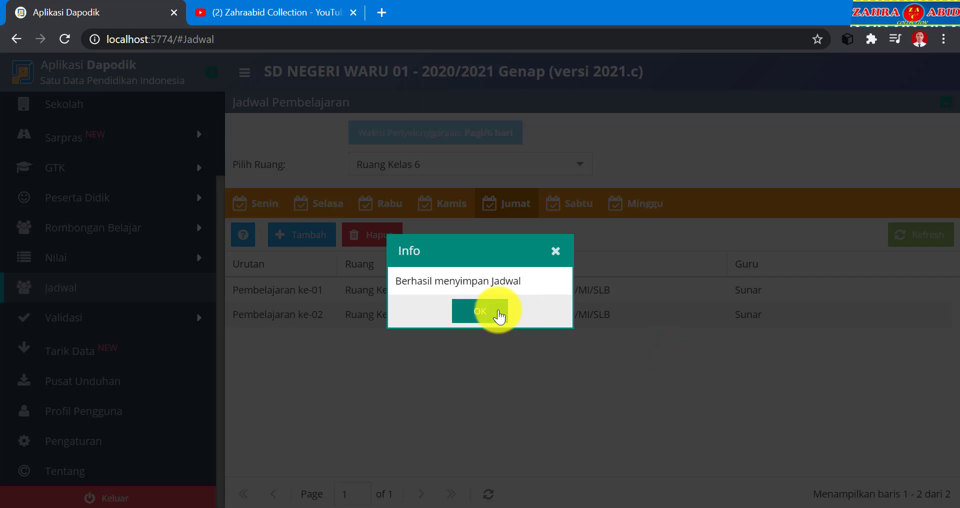
left_click(498, 312)
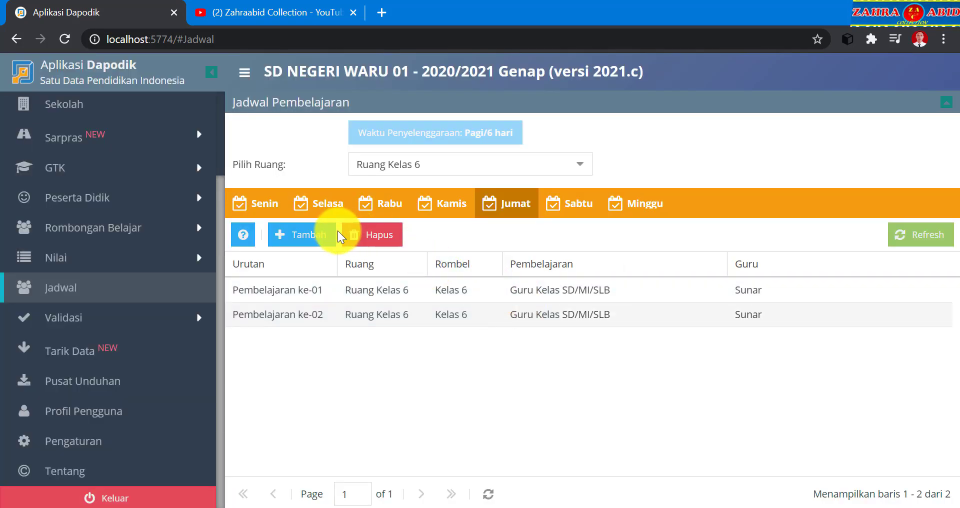
Add Pendidikan Agama Islam to the Jumat schedule of Ruang Kelas 6 with 2 hours starting at lesson 3, and save it.
left_click(322, 236)
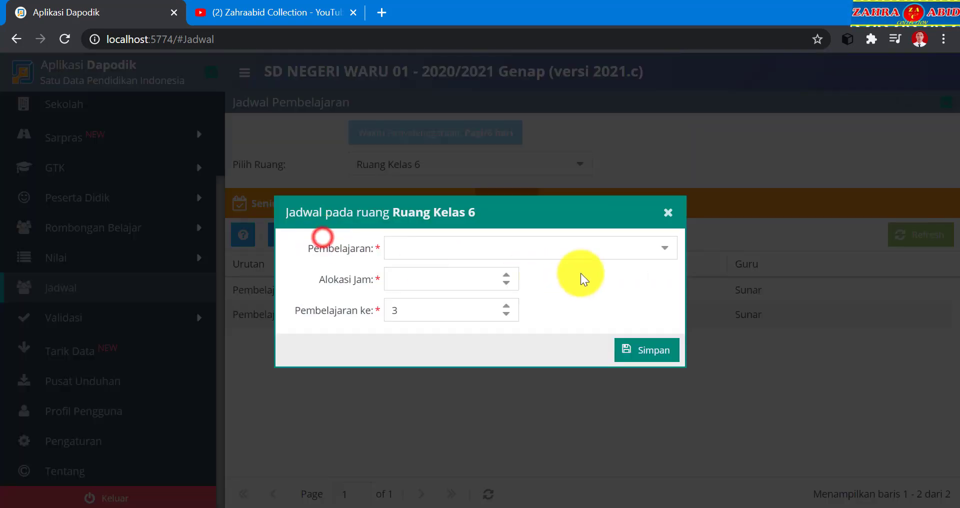
left_click(667, 248)
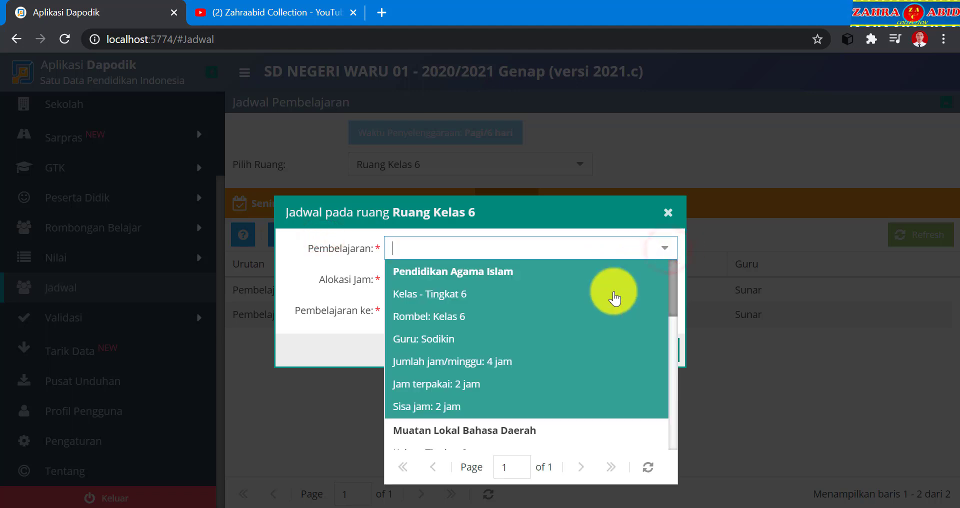
left_click(614, 298)
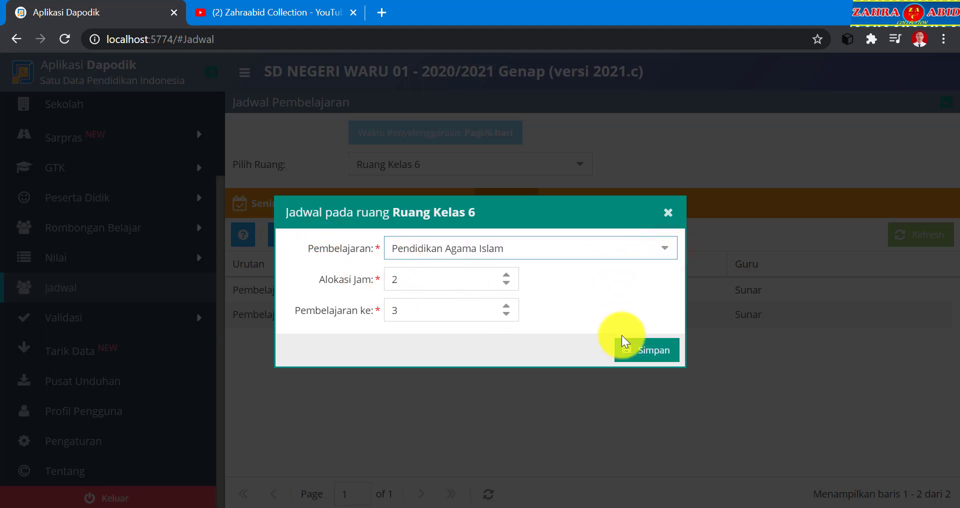
left_click(659, 353)
left_click(497, 308)
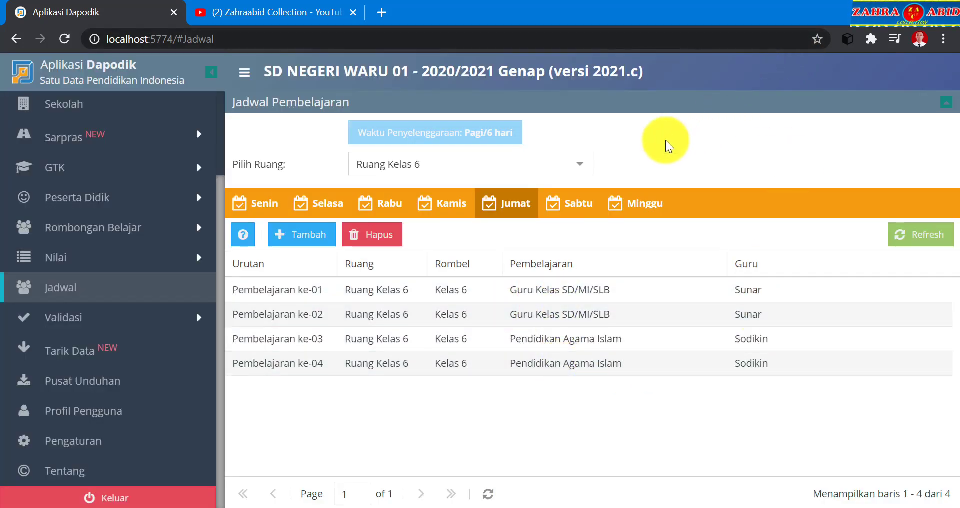
Add Pendidikan Jasmani, Olahraga, dan Kesehatan to the Sabtu schedule of Ruang Kelas 6 with 2 hours starting at lesson 1, and save it.
left_click(589, 205)
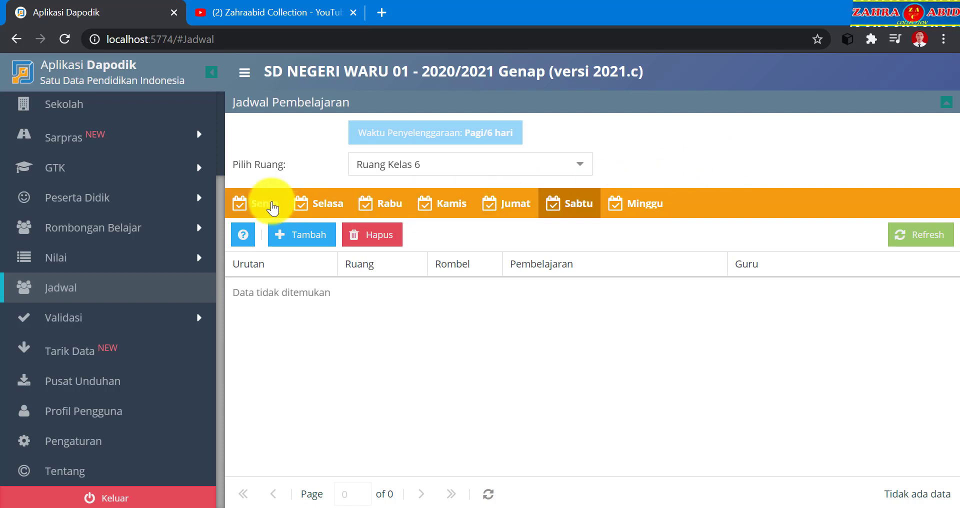
left_click(298, 234)
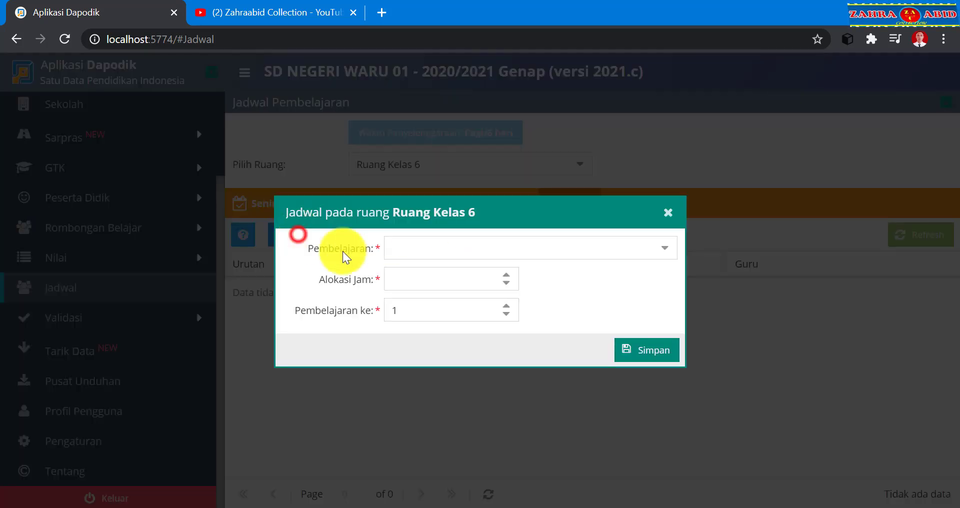
left_click(661, 253)
scroll(625, 319, "down", 1)
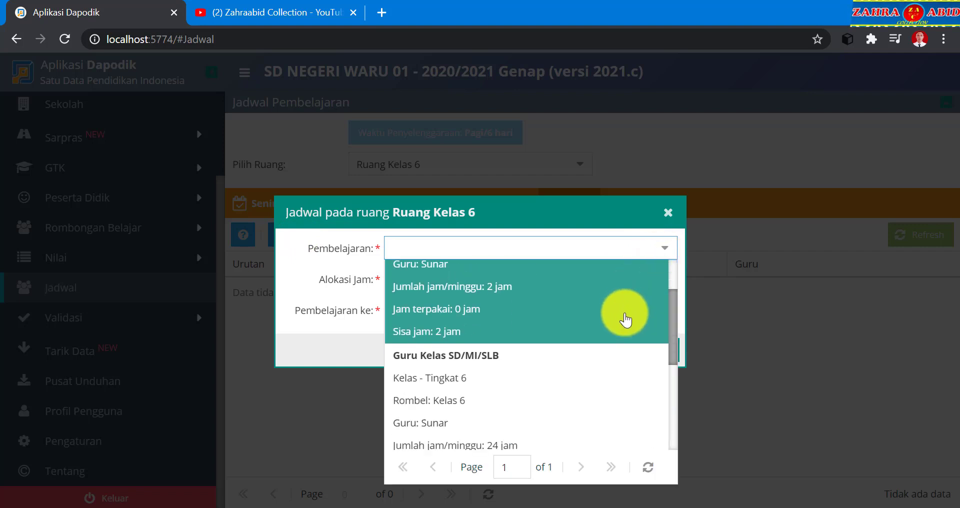
scroll(625, 320, "down", 4)
left_click(623, 334)
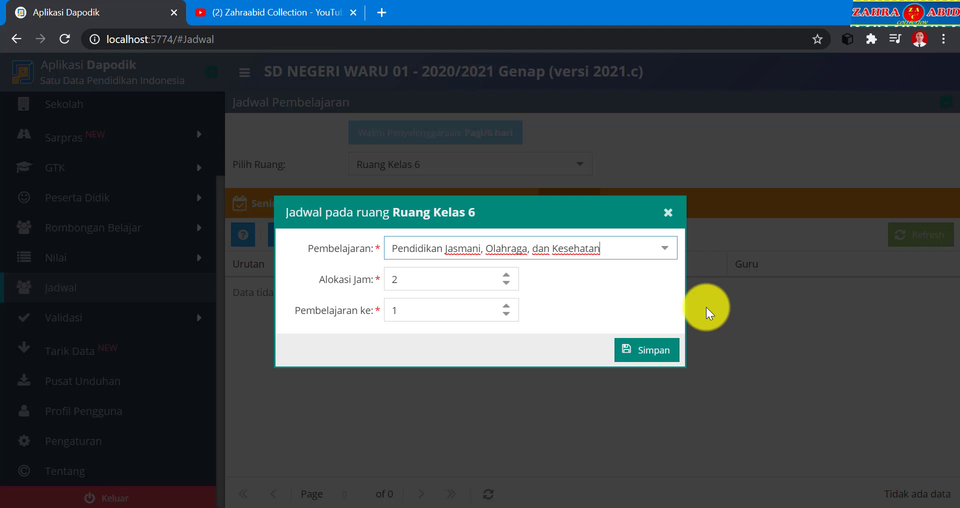
left_click(670, 346)
left_click(483, 314)
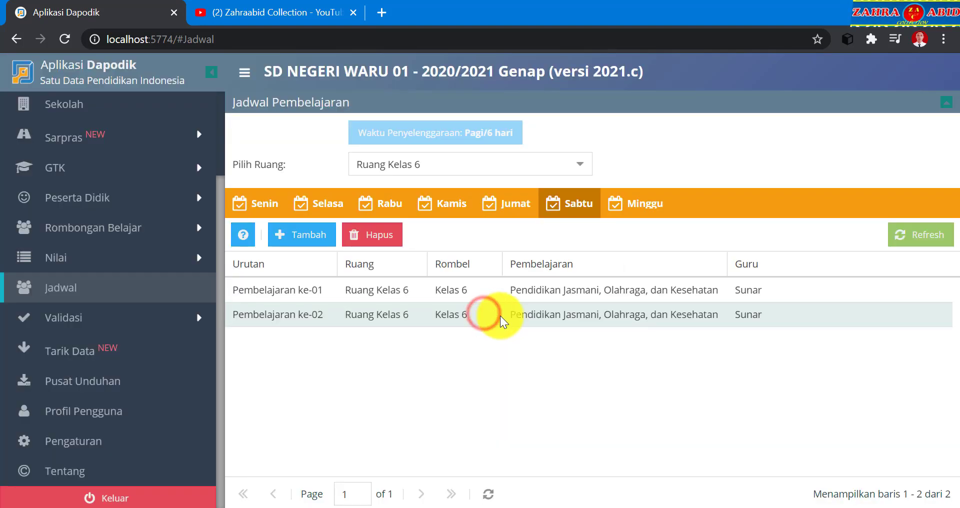
Add Guru Kelas SD/MI/SLB to the Sabtu schedule of Ruang Kelas 6 with 2 hours starting at lesson 3, and save it.
left_click(306, 245)
left_click(661, 247)
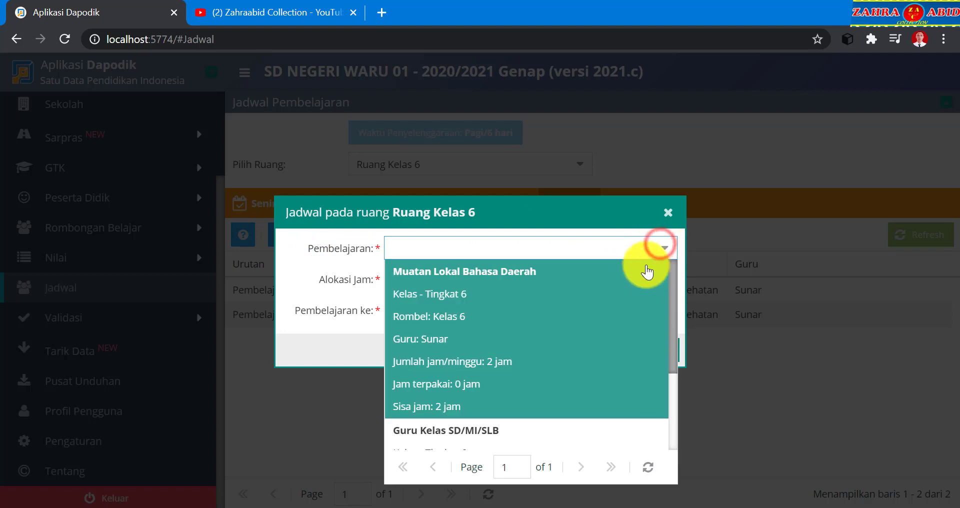
scroll(584, 384, "down", 2)
left_click(584, 385)
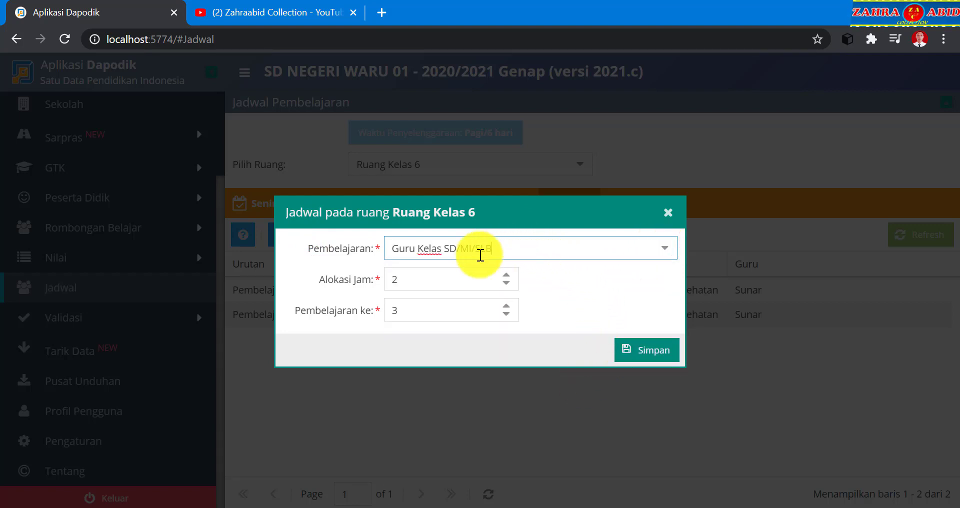
left_click(625, 350)
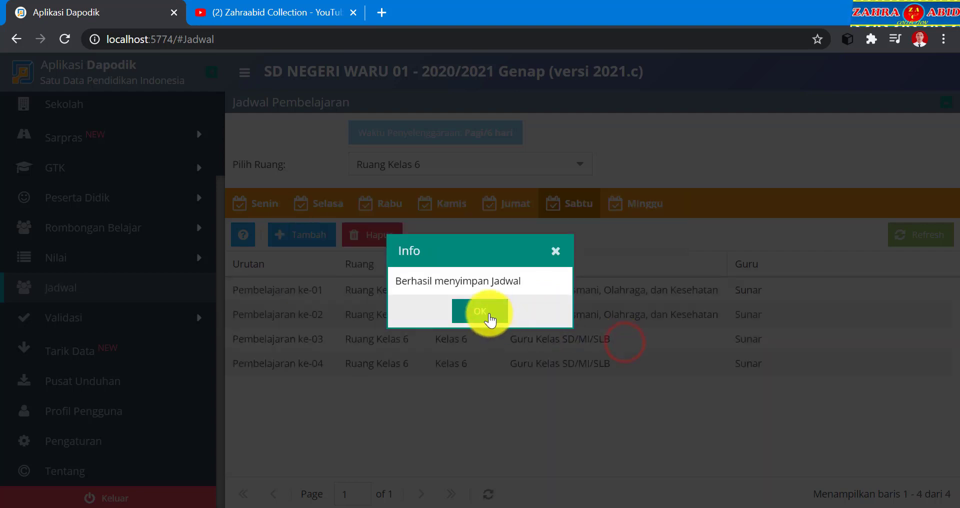
left_click(489, 313)
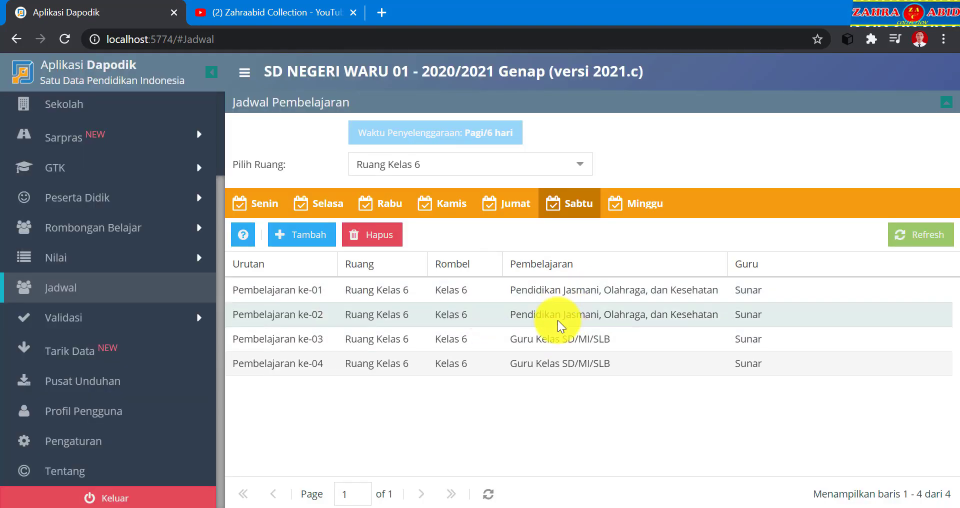
Add Muatan Lokal Bahasa Daerah to the Sabtu schedule of Ruang Kelas 6 with 2 hours starting at lesson 5, and save it.
left_click(309, 237)
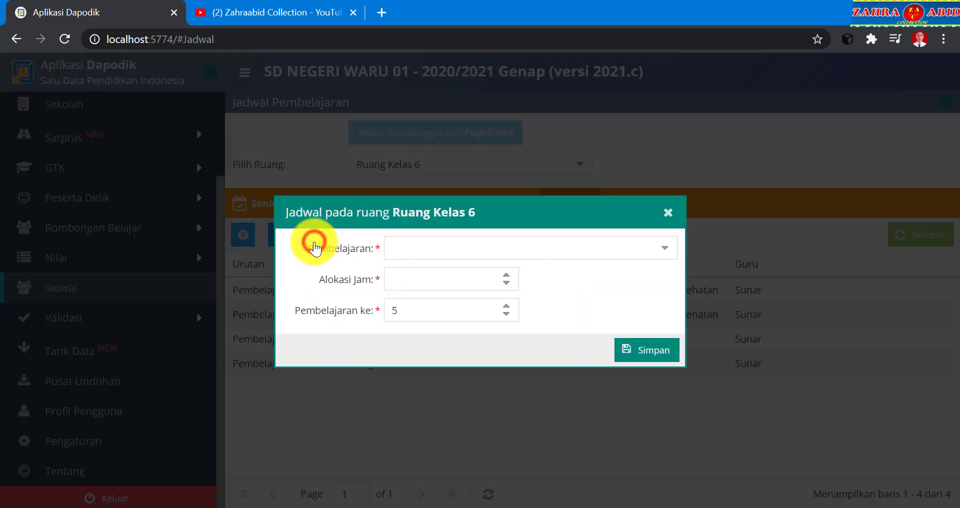
left_click(665, 250)
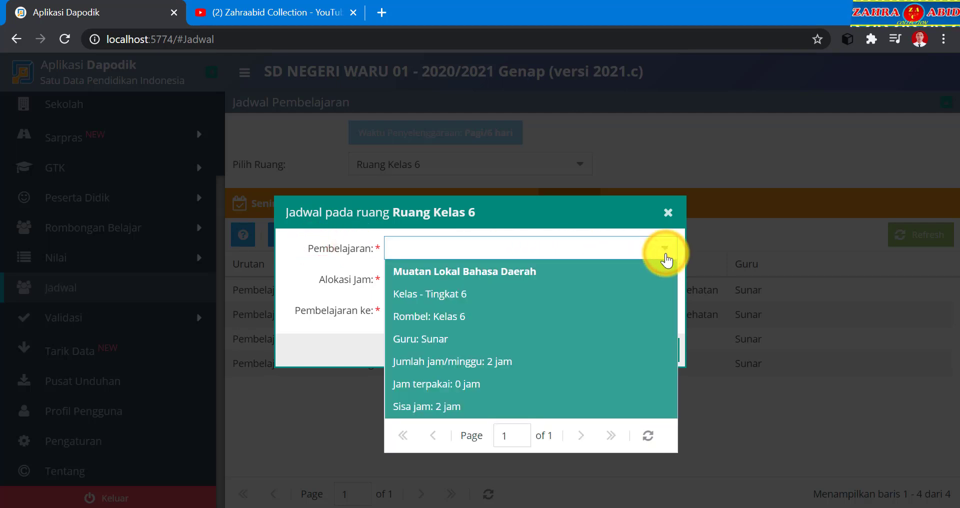
left_click(643, 298)
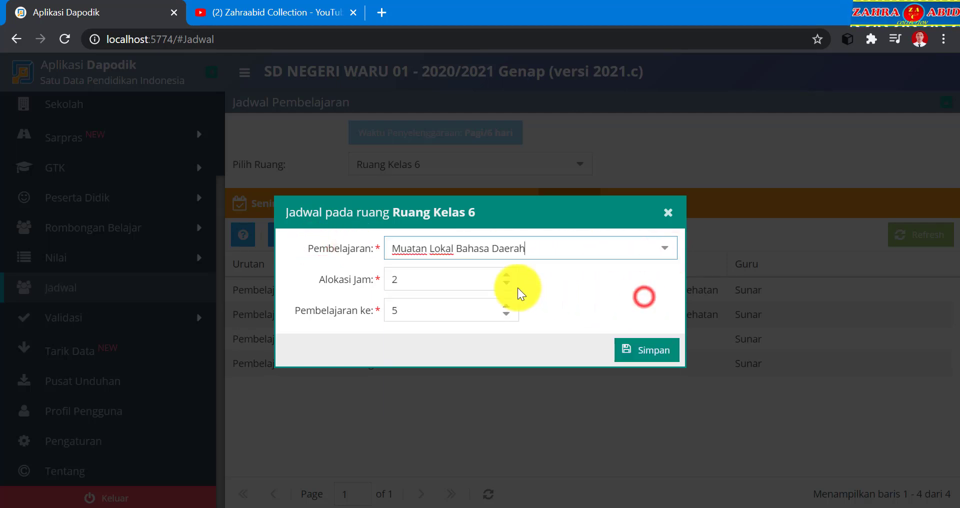
left_click(636, 353)
left_click(490, 315)
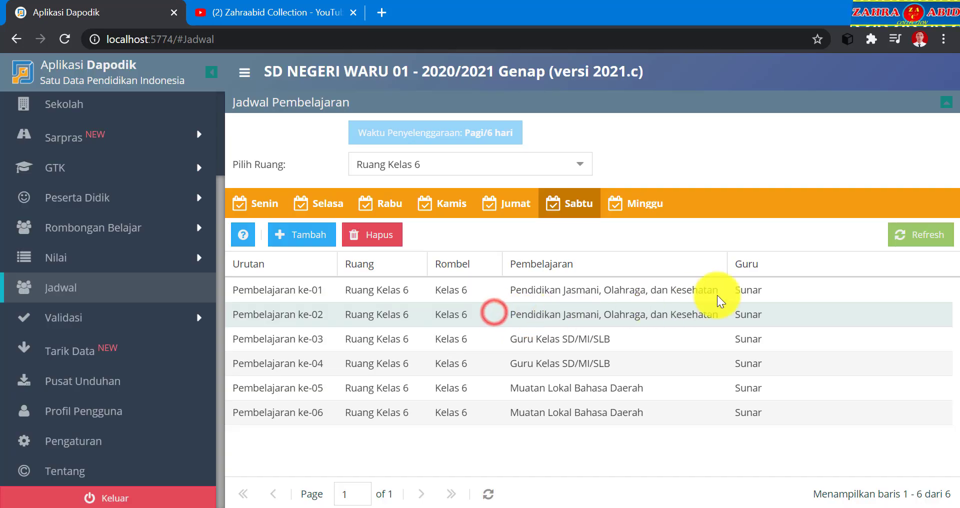
Refresh the Sabtu schedule of Ruang Kelas 6 and reload the whole page.
left_click(903, 238)
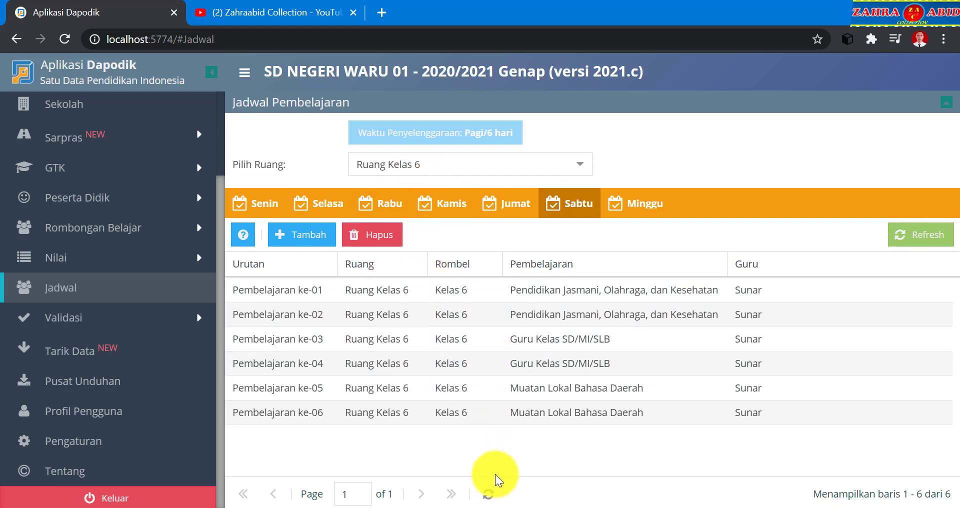
left_click(489, 493)
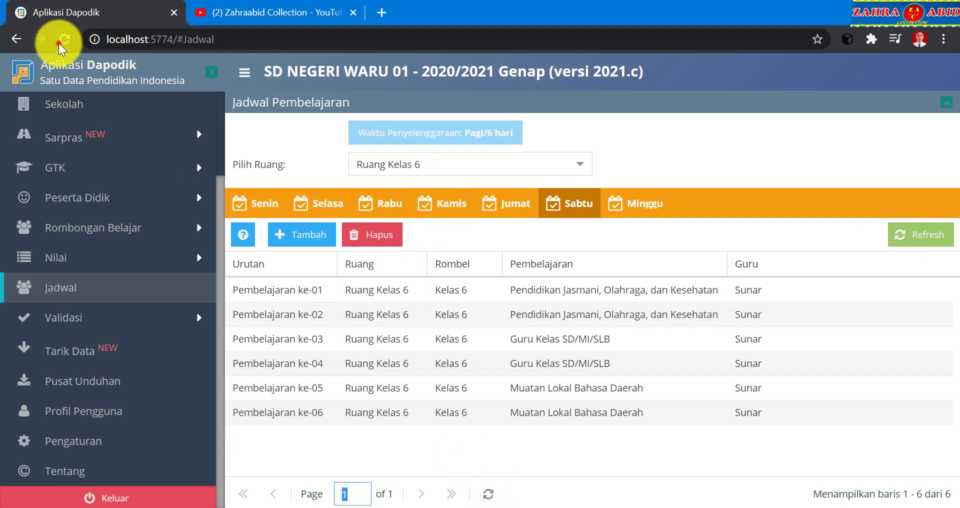
left_click(59, 43)
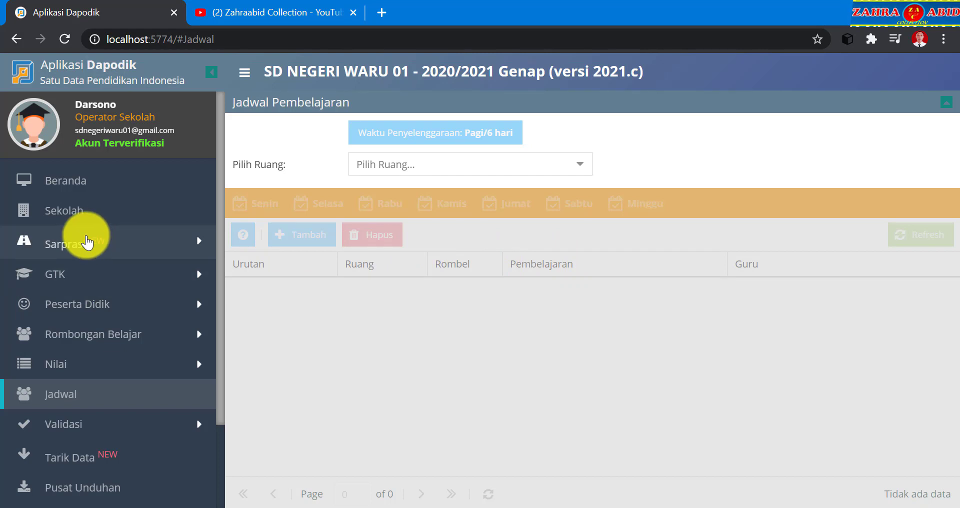
Open the local validation (Validasi Lokal) and check the results for Rombongan Belajar & Jadwal.
scroll(86, 243, "down", 2)
left_click(106, 318)
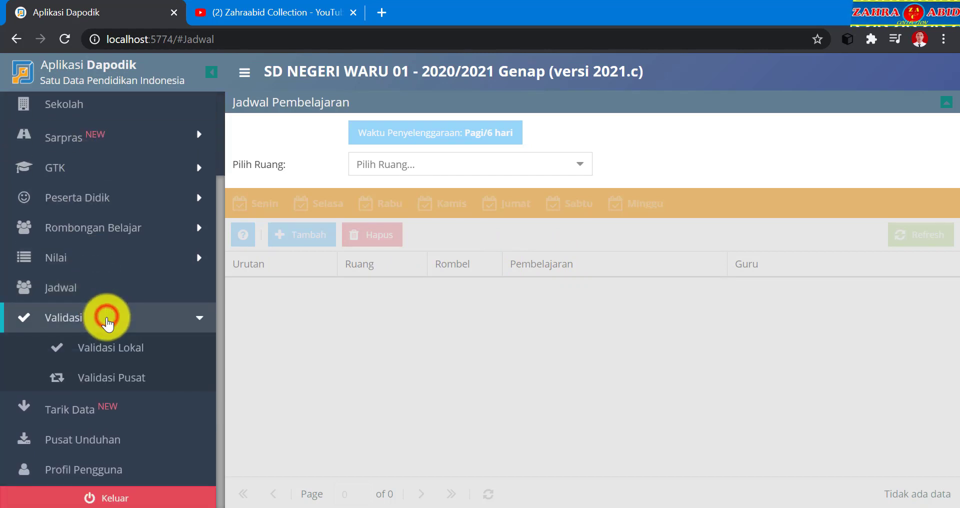
left_click(113, 350)
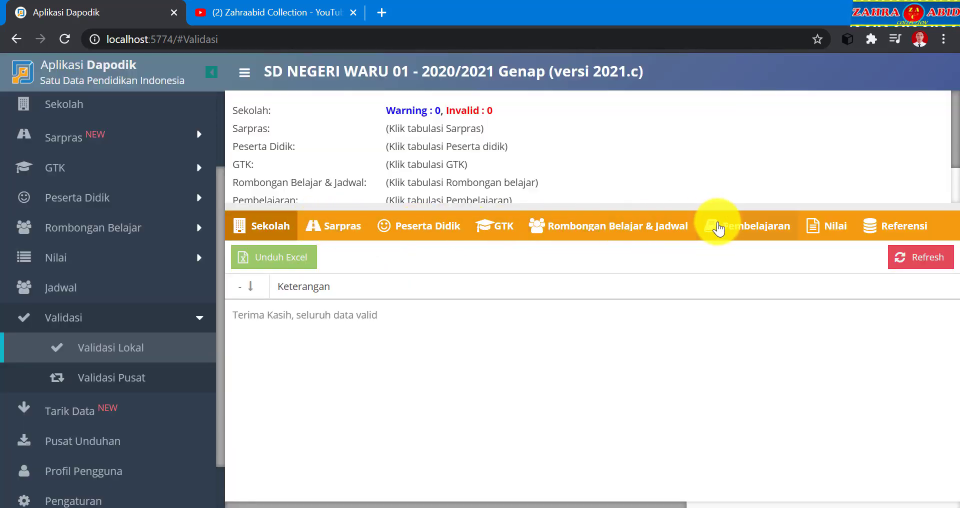
left_click(680, 231)
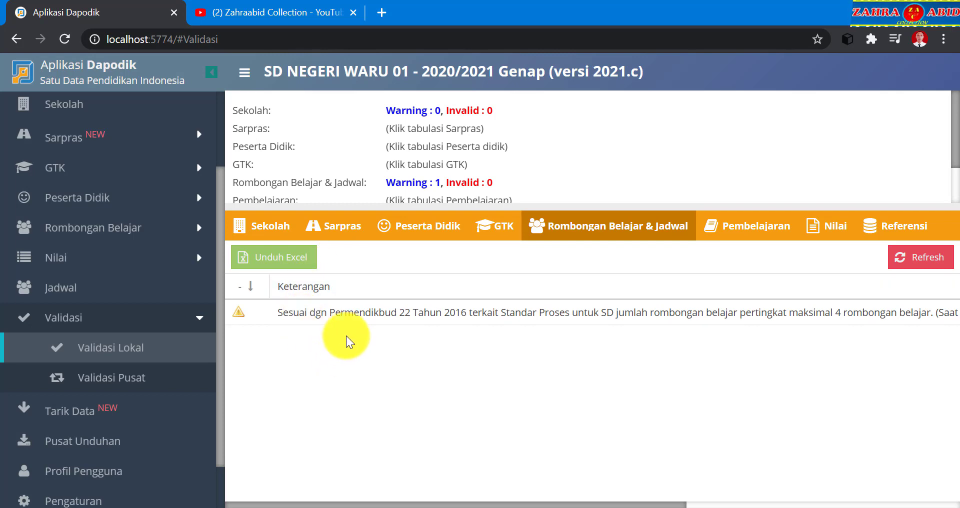
Switch to the Zahraabid Collection channel page on YouTube.
left_click(262, 13)
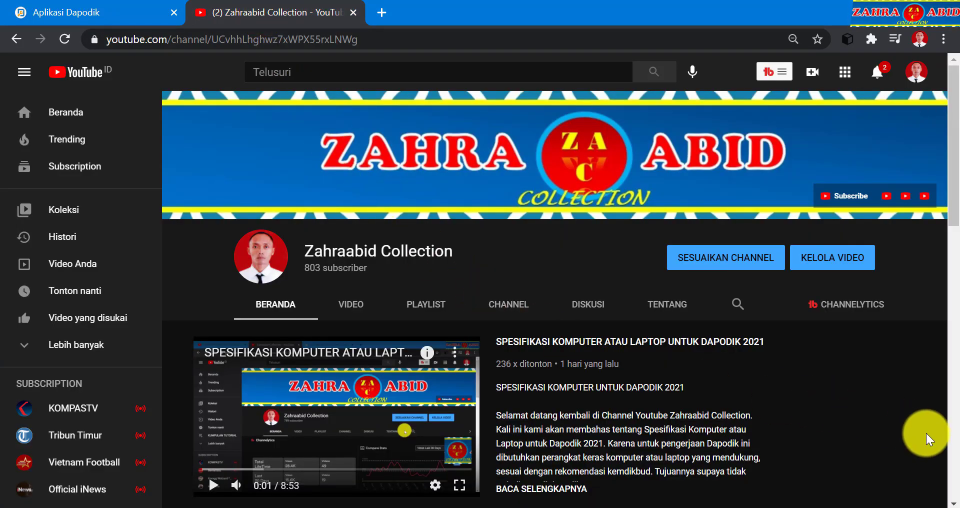